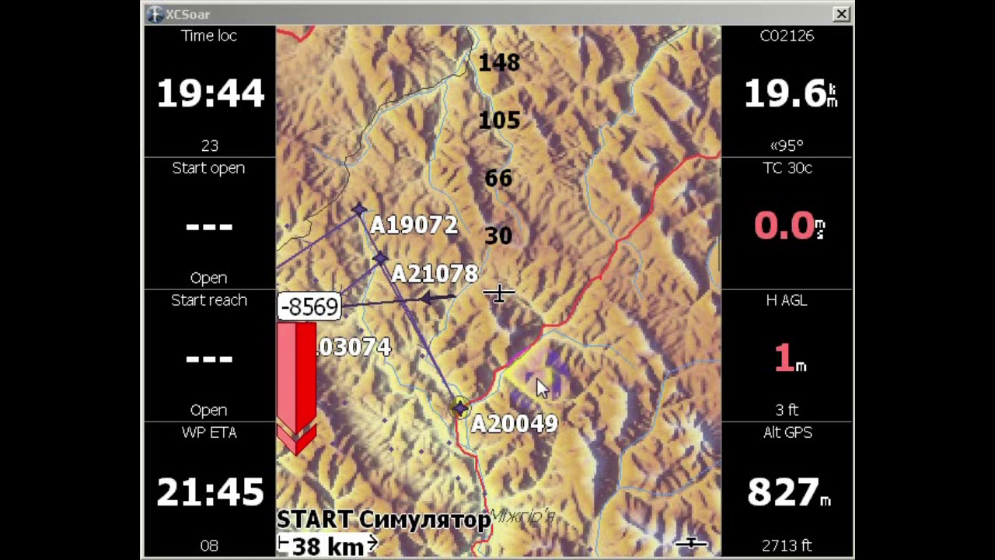
Leave the XCSoar simulator and bring up the xcsoar.org Discover page in the browser
{"action": "mouse_move", "coordinate": [536, 377]}
{"action": "left_mouse_down"}
{"action": "mouse_move", "coordinate": [425, 311]}
{"action": "mouse_move", "coordinate": [400, 251]}
{"action": "left_mouse_up"}
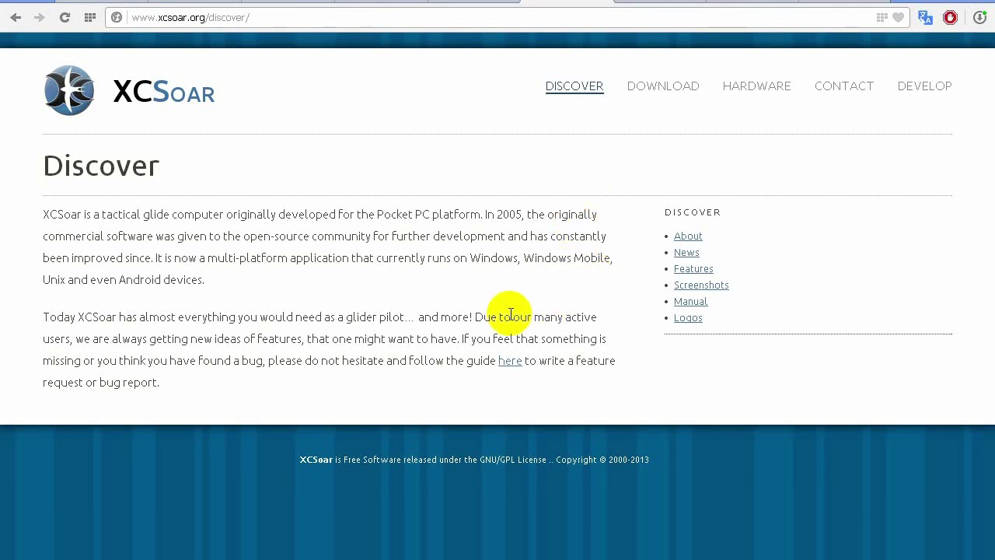
Remove 'discover/' from the address to load the XCSoar home page
{"action": "left_click", "coordinate": [156, 17]}
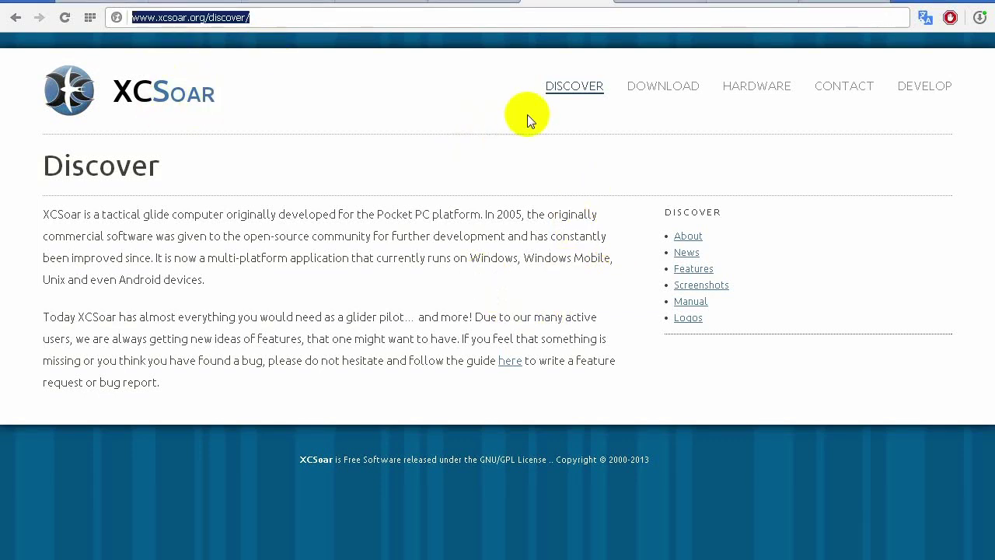
{"action": "left_click", "coordinate": [210, 17]}
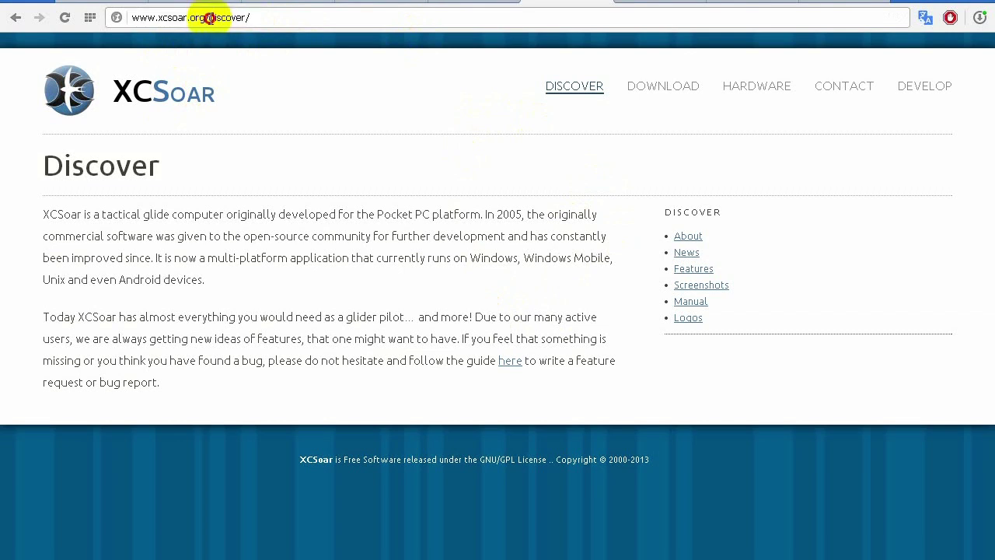
{"action": "left_click_drag", "start_coordinate": [209, 17], "coordinate": [295, 23]}
{"action": "key", "text": "BackSpace"}
{"action": "key", "text": "BackSpace"}
{"action": "key", "text": "Return"}
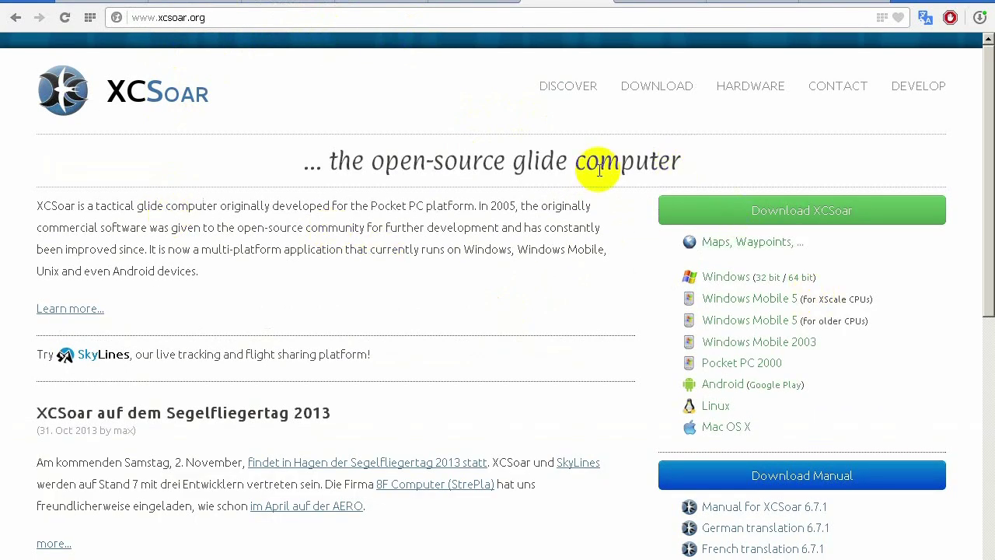
Browse the home page and go to the XCSoar Download page
{"action": "scroll", "coordinate": [357, 237], "scroll_direction": "down", "scroll_amount": 1}
{"action": "scroll", "coordinate": [357, 237], "scroll_direction": "down", "scroll_amount": 5}
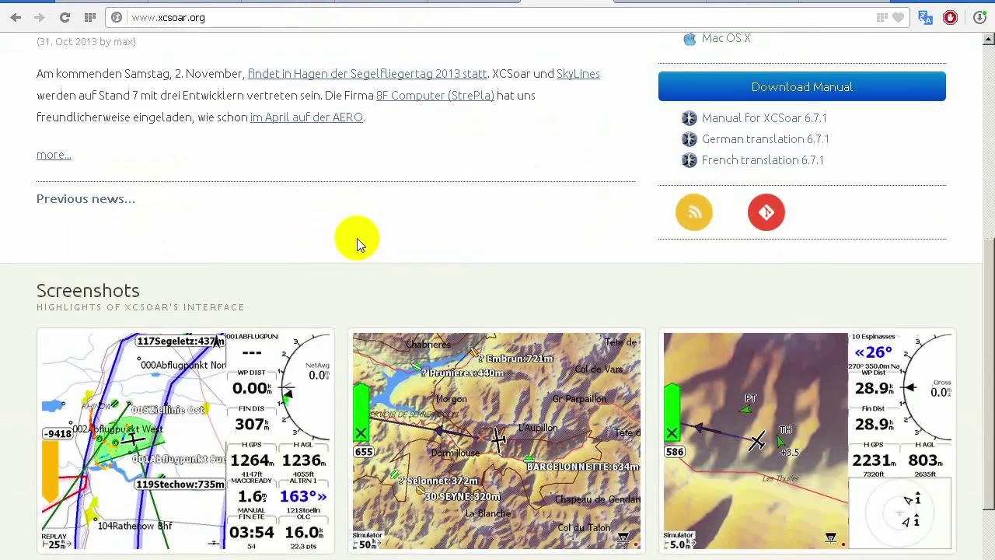
{"action": "scroll", "coordinate": [357, 238], "scroll_direction": "up", "scroll_amount": 6}
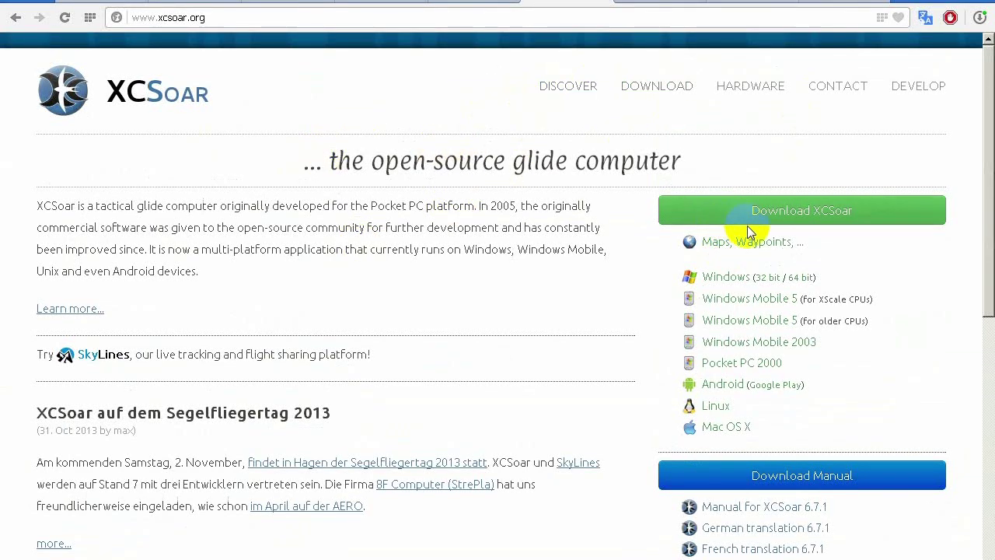
{"action": "scroll", "coordinate": [748, 249], "scroll_direction": "down", "scroll_amount": 1}
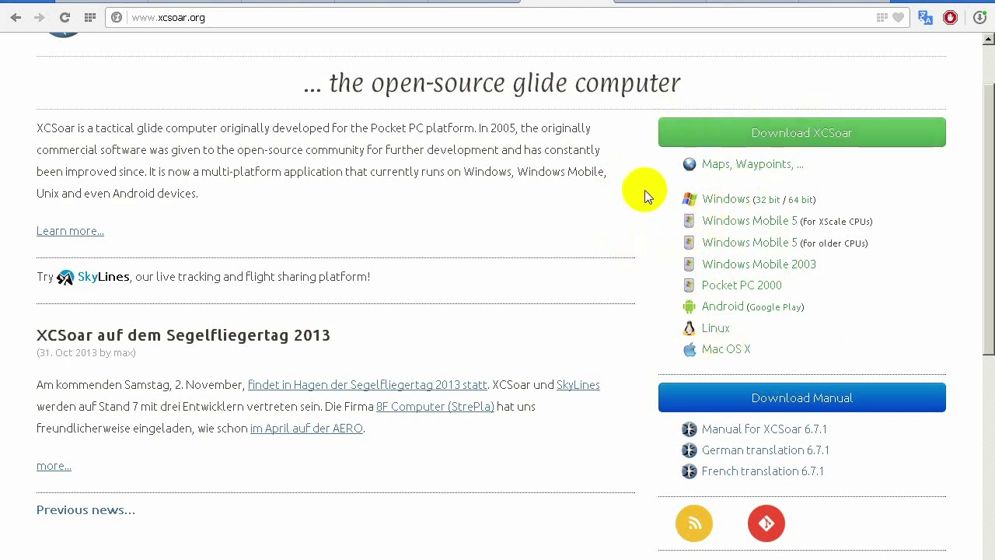
{"action": "left_click", "coordinate": [702, 137]}
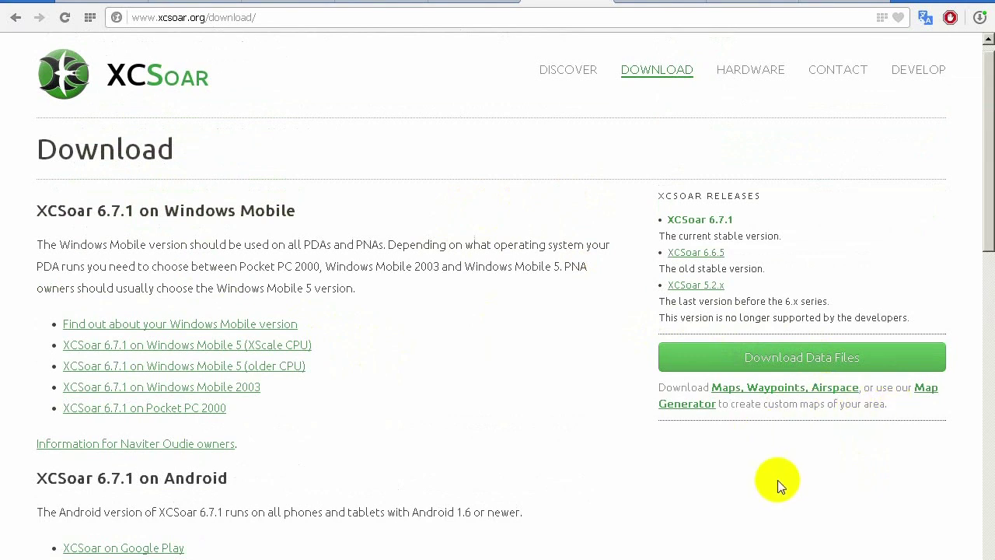
Go through Download Data Files to the Map Generator and enter map name 'karpaty 2014'
{"action": "left_click", "coordinate": [791, 358]}
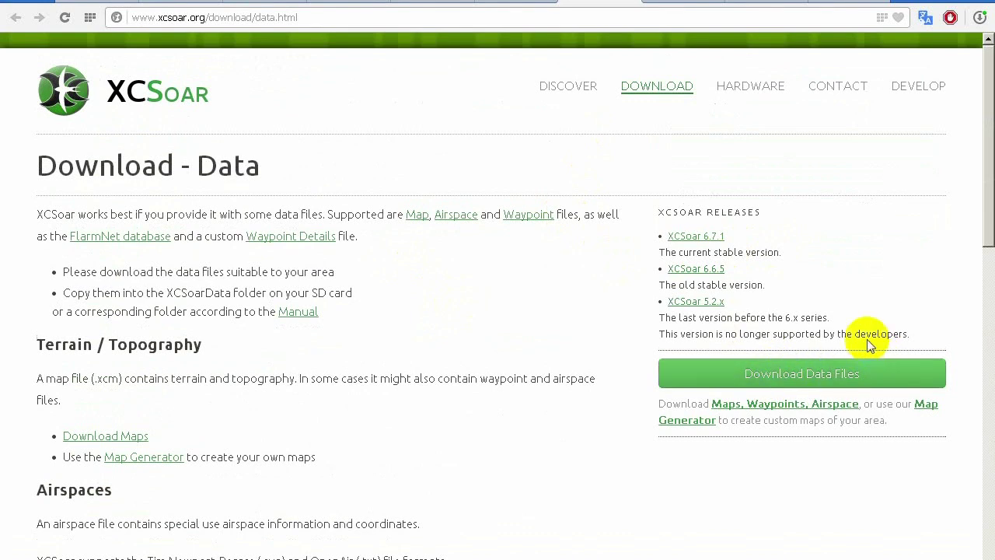
{"action": "left_click", "coordinate": [929, 405]}
{"action": "left_click", "coordinate": [436, 277]}
{"action": "type", "text": "karpaty"}
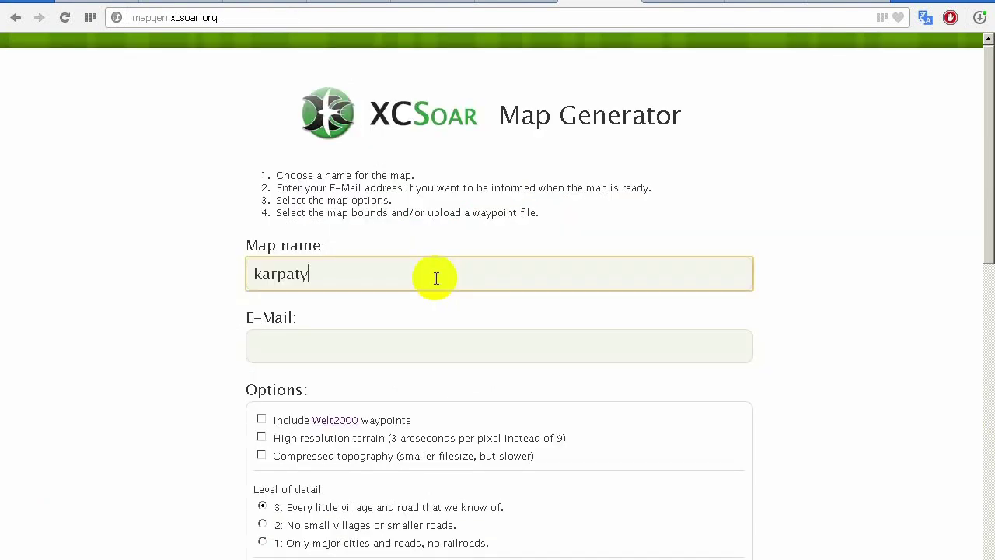
{"action": "type", "text": " 2014"}
Correct the map name to 'karpaty 2013' and fill in the user's e-mail address
{"action": "key", "text": "BackSpace"}
{"action": "type", "text": "3"}
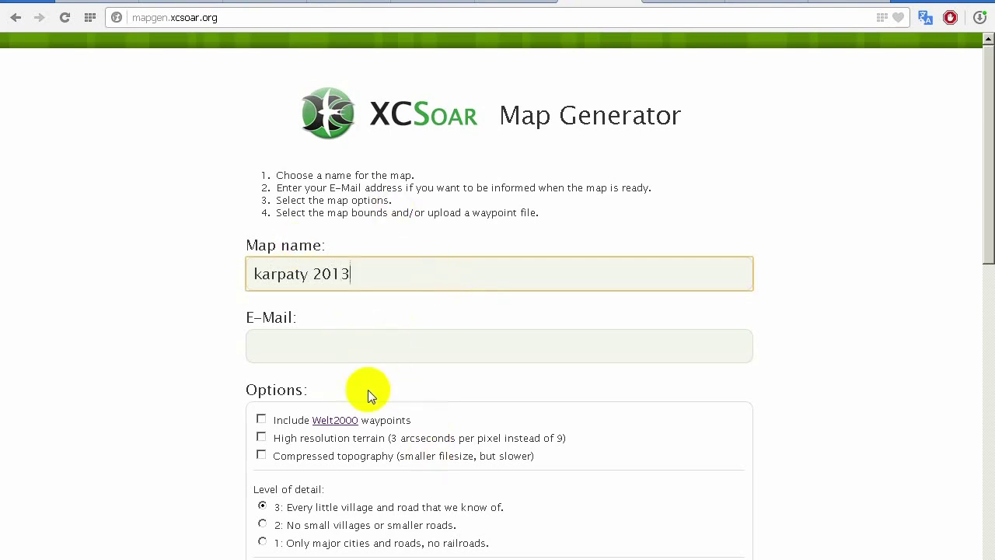
{"action": "left_click", "coordinate": [373, 348]}
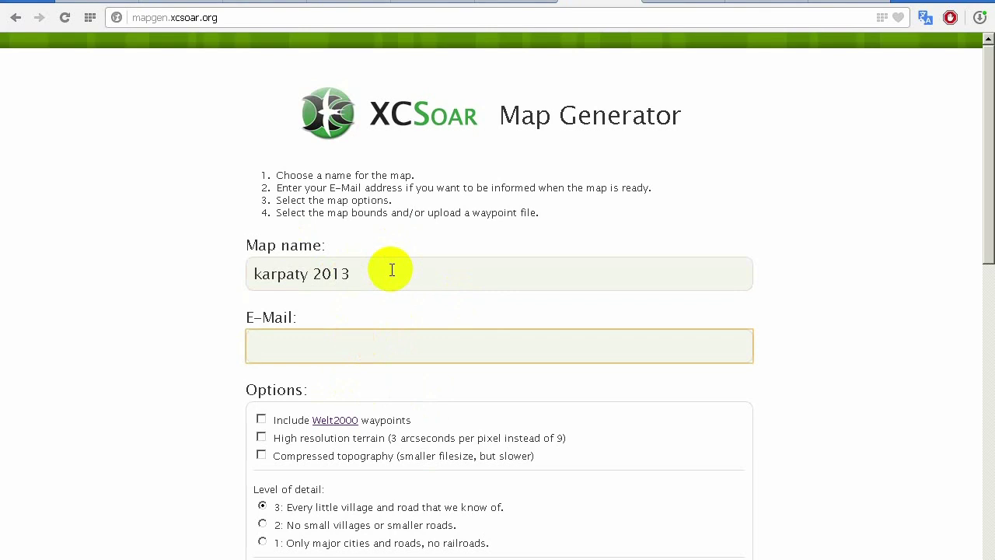
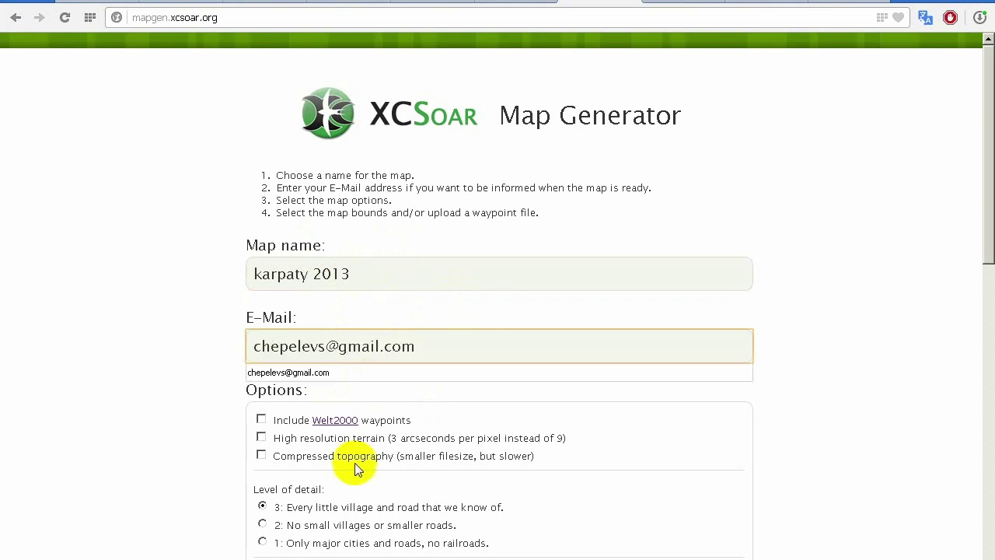
{"action": "scroll", "coordinate": [358, 469], "scroll_direction": "down", "scroll_amount": 2}
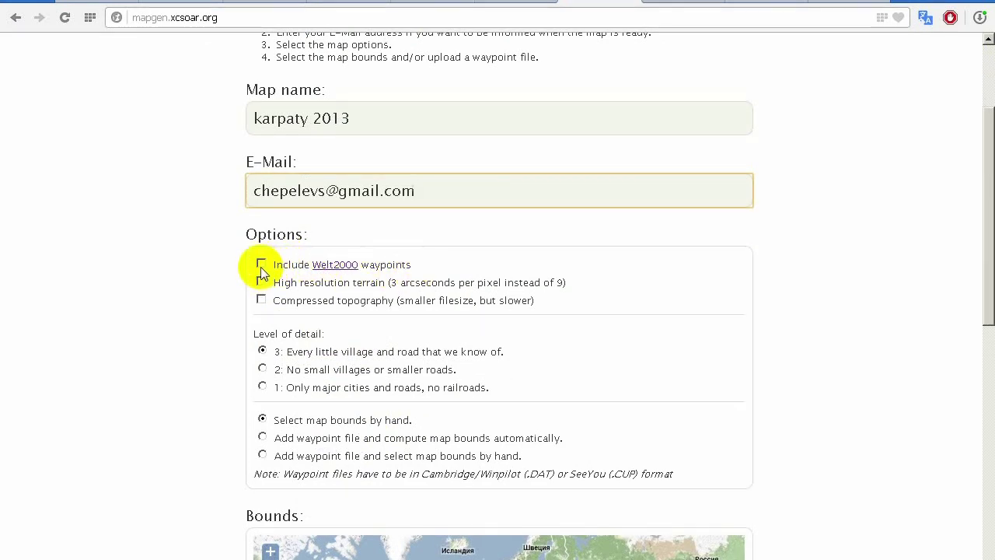
Enable the Include Welt2000 waypoints option and scroll down to the Bounds map
{"action": "left_click", "coordinate": [261, 266]}
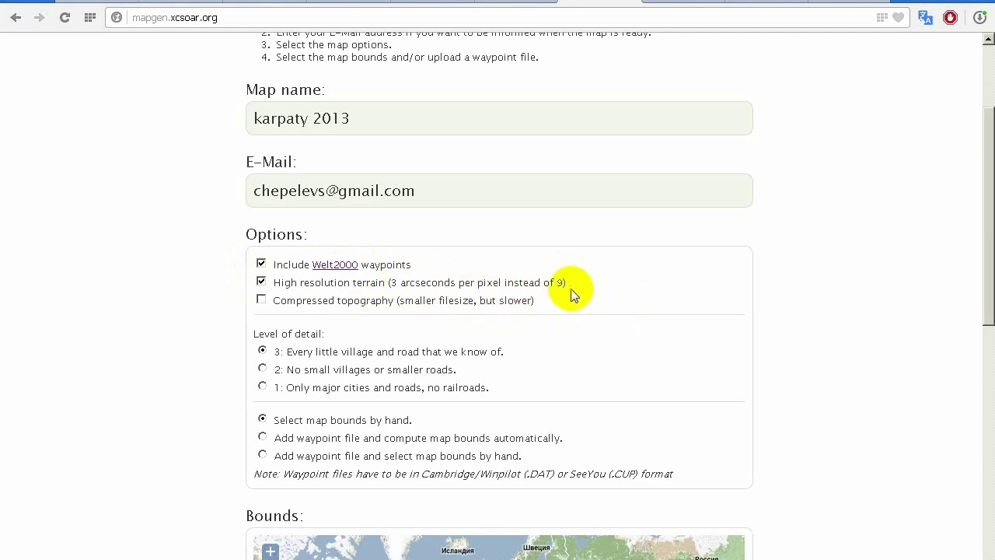
{"action": "scroll", "coordinate": [869, 370], "scroll_direction": "down", "scroll_amount": 3}
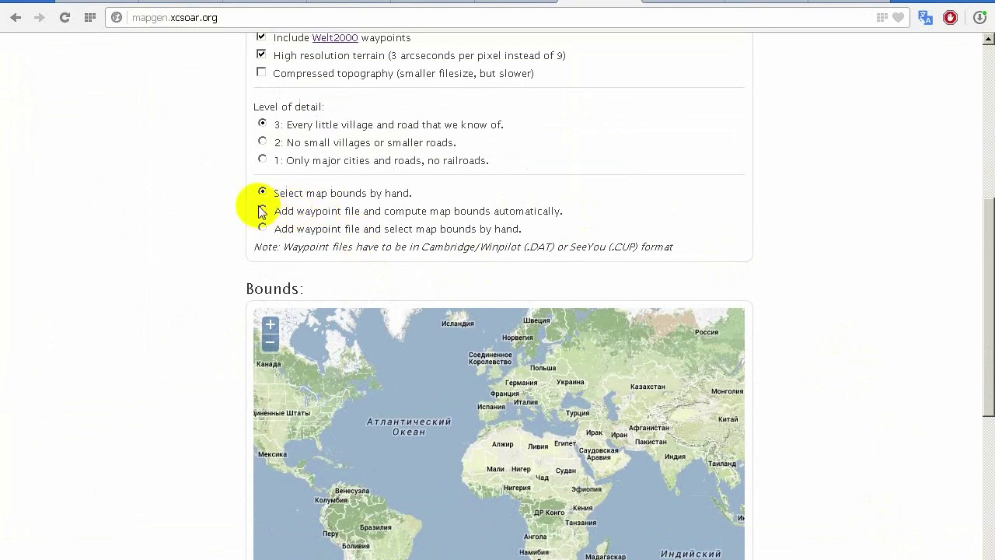
{"action": "scroll", "coordinate": [662, 168], "scroll_direction": "down", "scroll_amount": 2}
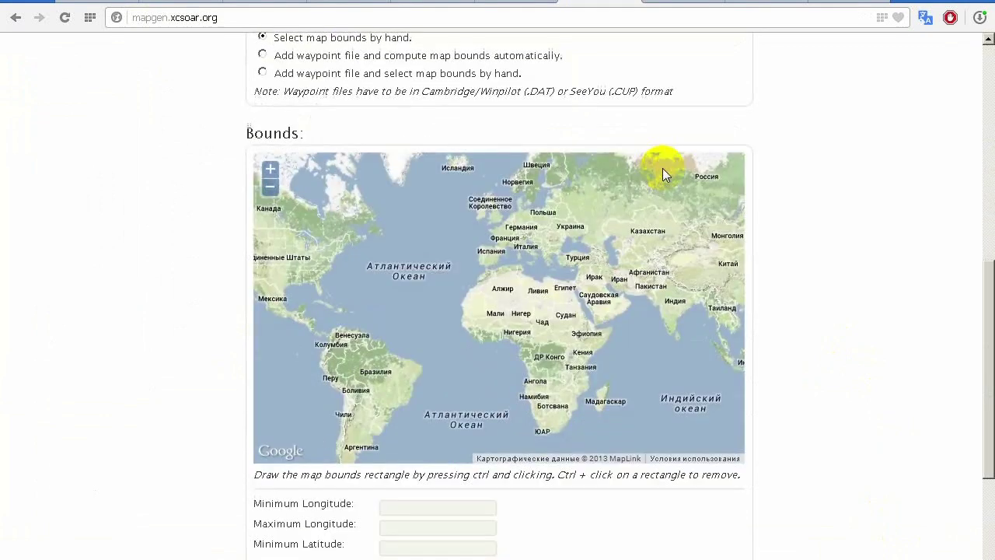
Pan and zoom the Bounds map to center on western Ukraine and Romania
{"action": "left_click_drag", "start_coordinate": [575, 284], "coordinate": [480, 286]}
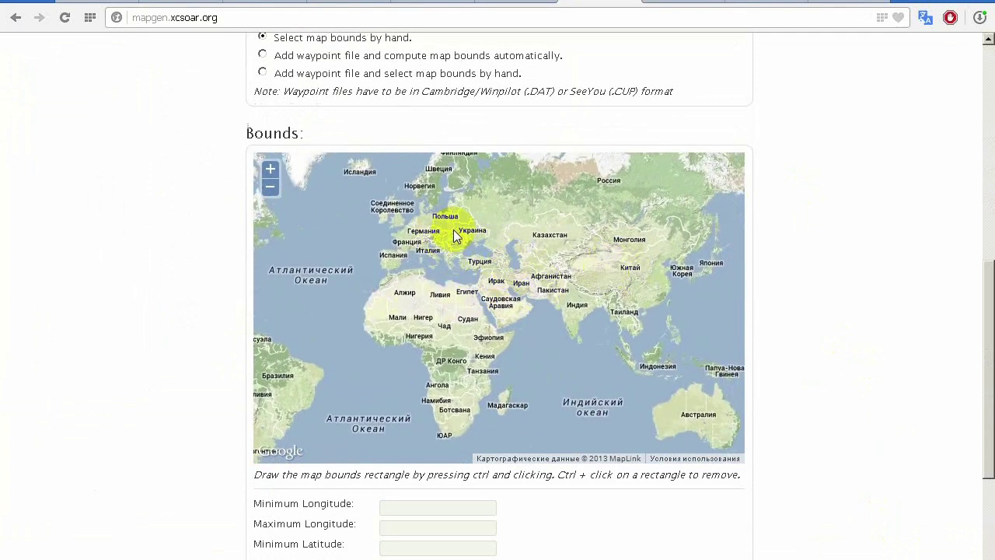
{"action": "scroll", "coordinate": [446, 207], "scroll_direction": "up", "scroll_amount": 2}
{"action": "scroll", "coordinate": [467, 287], "scroll_direction": "down", "scroll_amount": 1}
{"action": "left_click_drag", "start_coordinate": [506, 371], "coordinate": [460, 289]}
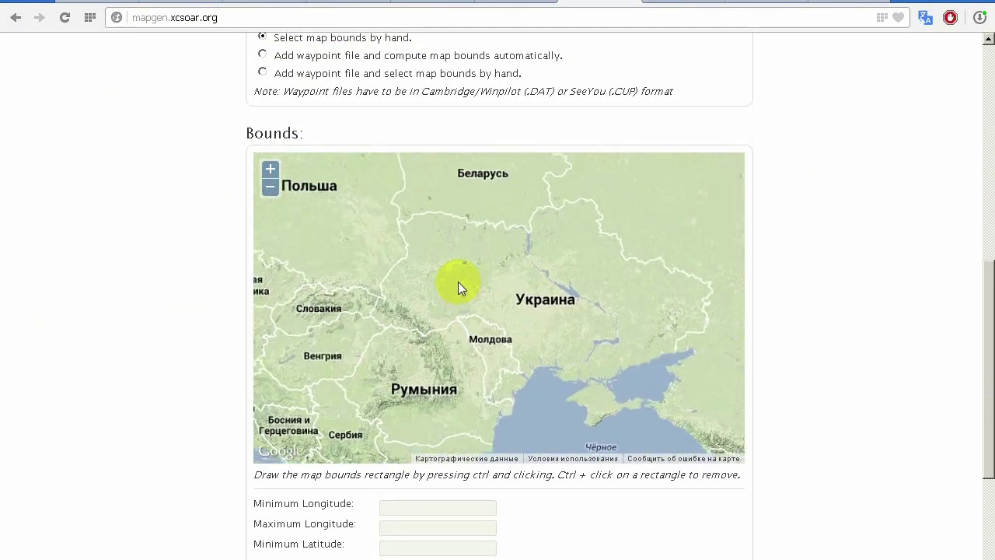
{"action": "scroll", "coordinate": [460, 287], "scroll_direction": "up", "scroll_amount": 1}
{"action": "left_click_drag", "start_coordinate": [415, 257], "coordinate": [402, 267]}
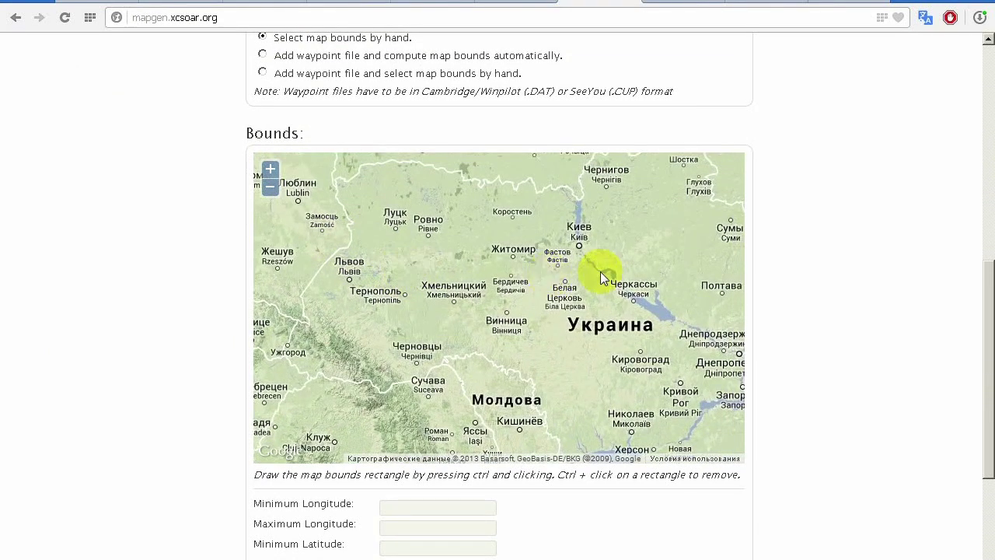
{"action": "scroll", "coordinate": [875, 289], "scroll_direction": "down", "scroll_amount": 1}
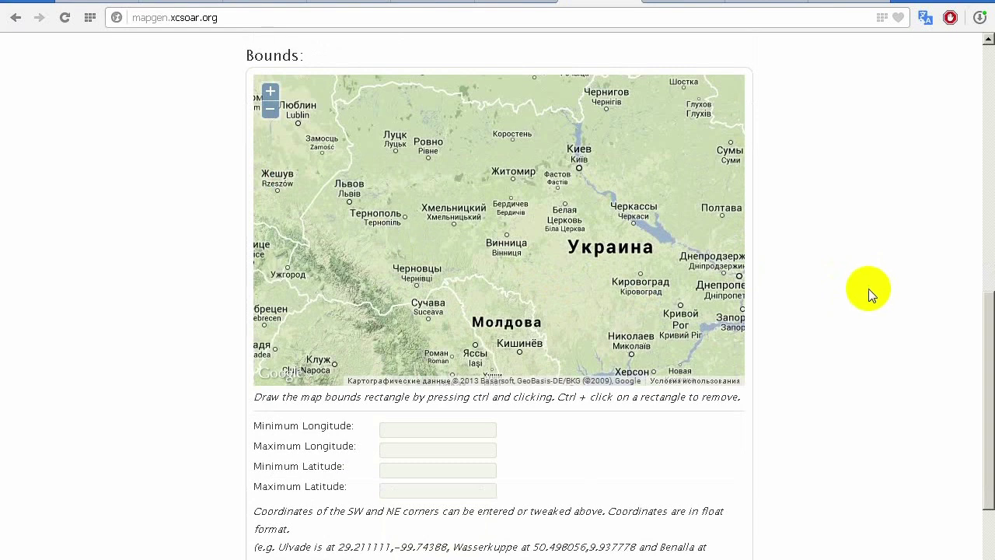
Draw a first bounds rectangle, then remove it as misplaced
{"action": "left_click_drag", "start_coordinate": [294, 126], "coordinate": [384, 209]}
{"action": "left_click_drag", "start_coordinate": [477, 276], "coordinate": [703, 349]}
{"action": "left_click", "coordinate": [295, 204], "text": "ctrl"}
{"action": "scroll", "coordinate": [477, 200], "scroll_direction": "up", "scroll_amount": 5}
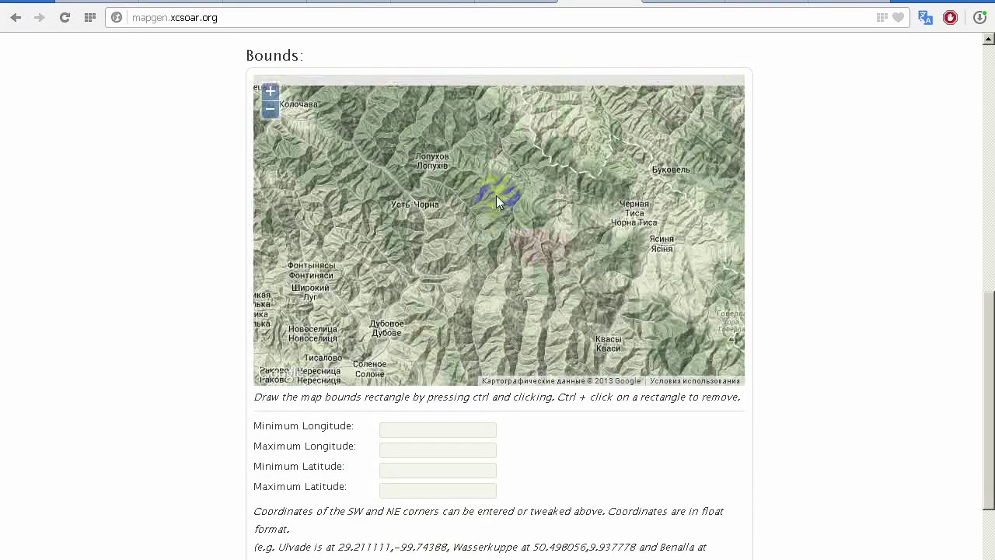
{"action": "scroll", "coordinate": [532, 259], "scroll_direction": "down", "scroll_amount": 2}
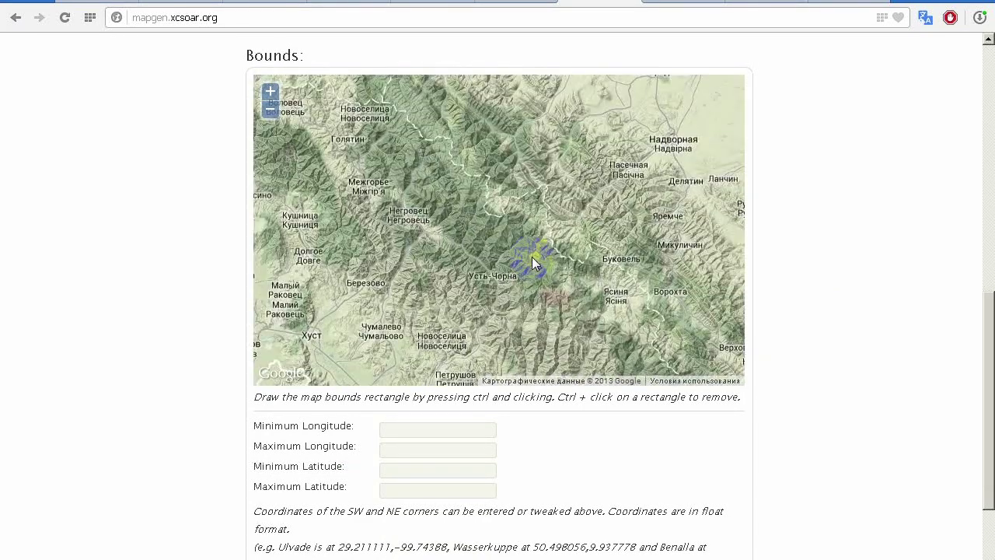
{"action": "scroll", "coordinate": [514, 233], "scroll_direction": "down", "scroll_amount": 1}
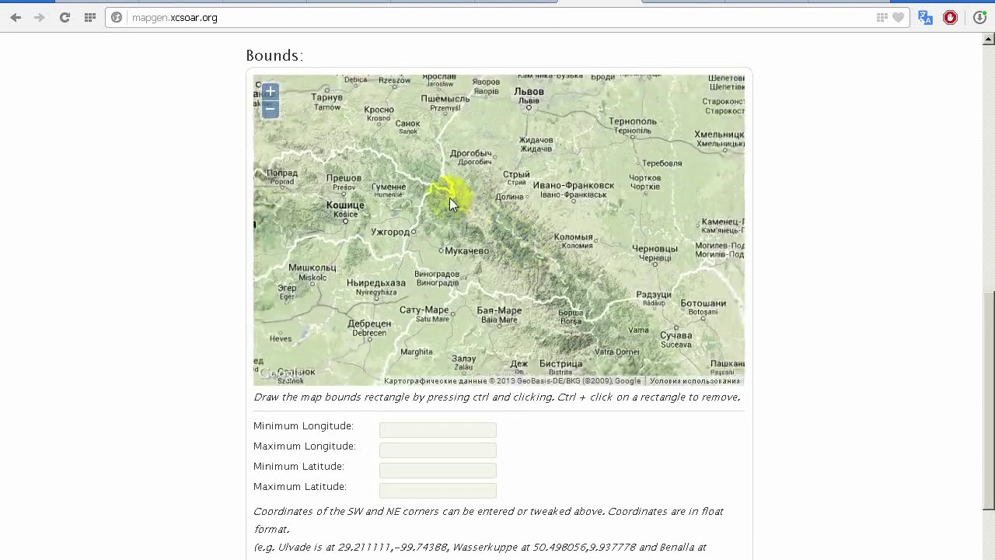
Draw bounds from Zamość over the Carpathians, then generate and download the karpaty 2013 map
{"action": "left_click_drag", "start_coordinate": [502, 215], "coordinate": [461, 226]}
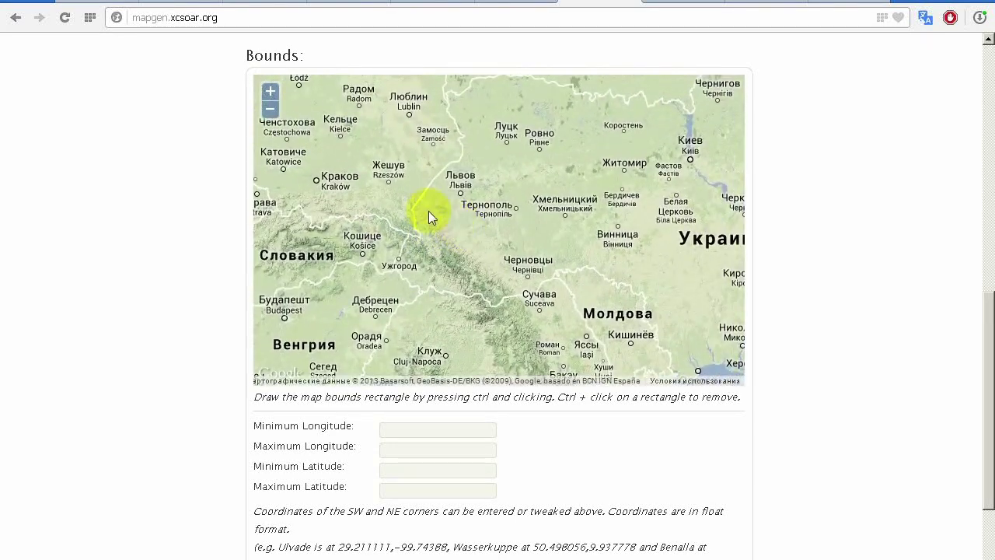
{"action": "left_click_drag", "start_coordinate": [378, 131], "coordinate": [432, 273]}
{"action": "left_click_drag", "start_coordinate": [476, 307], "coordinate": [677, 322]}
{"action": "scroll", "coordinate": [813, 370], "scroll_direction": "down", "scroll_amount": 1}
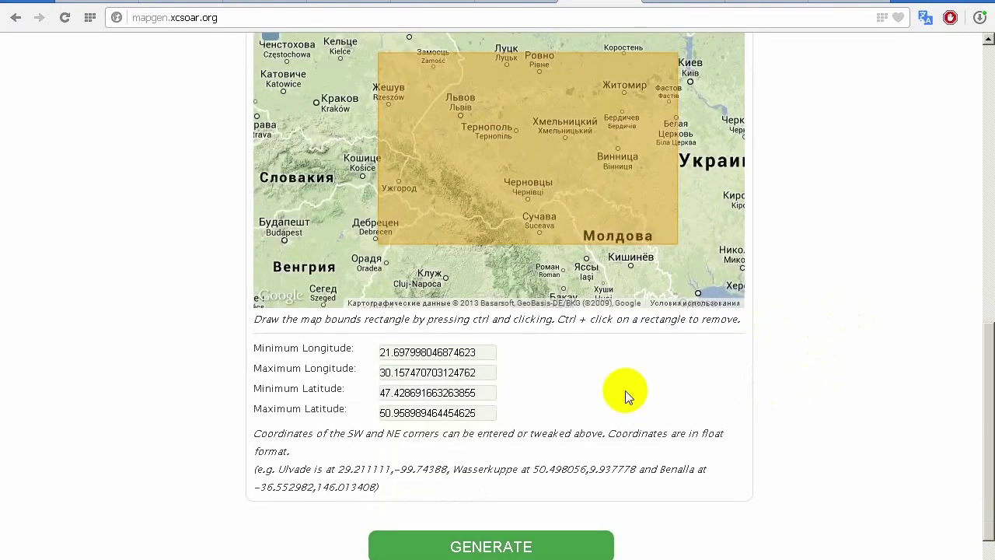
{"action": "left_click", "coordinate": [504, 552]}
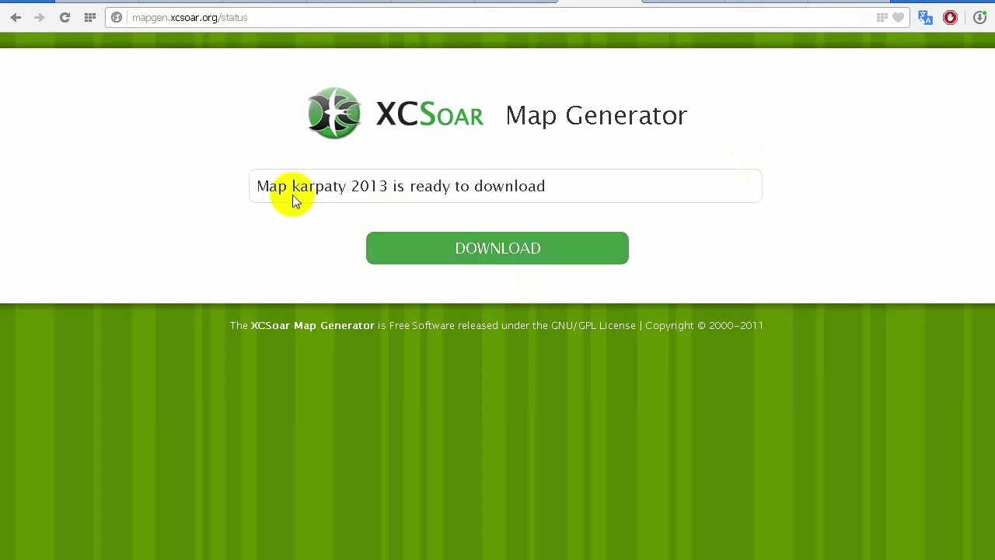
{"action": "left_click", "coordinate": [506, 261]}
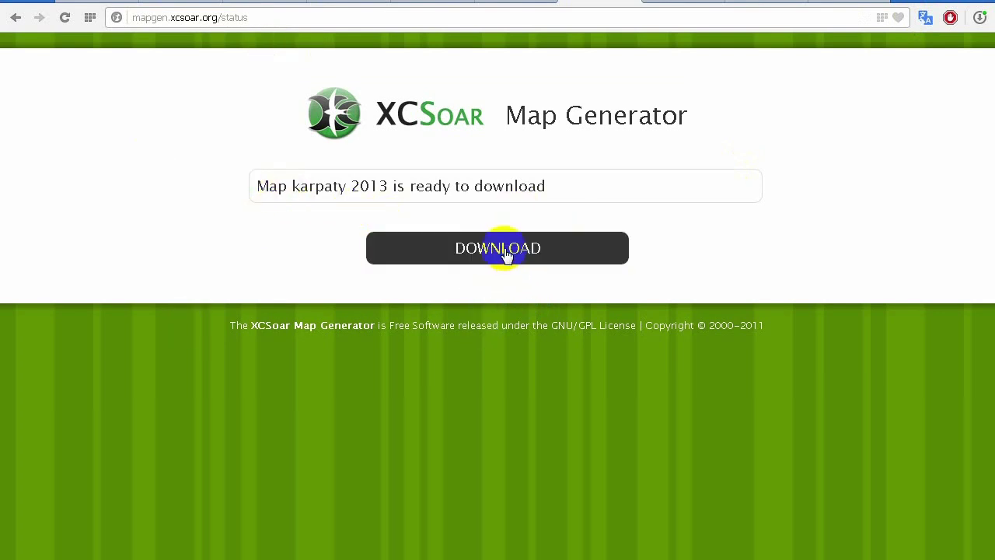
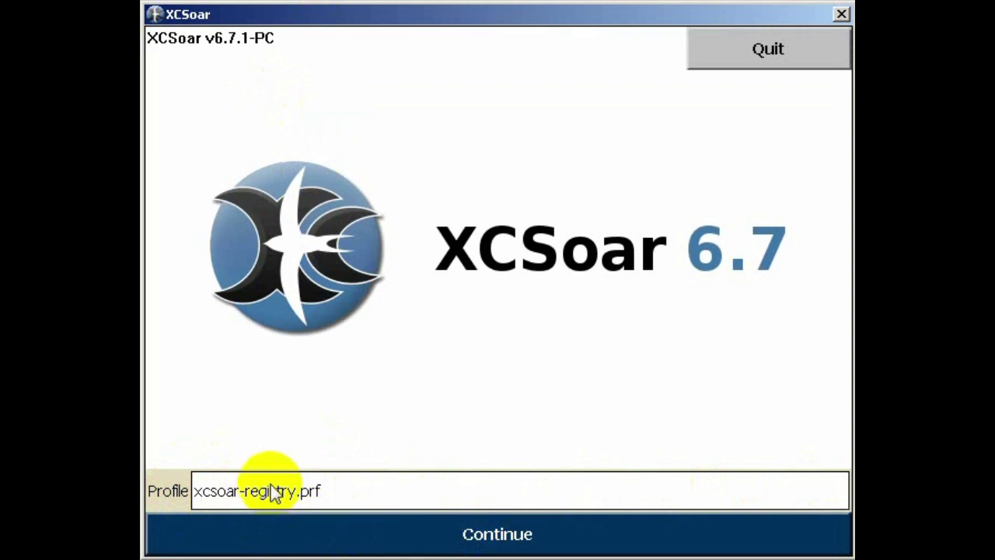
Continue into Simulator mode with the terrain map loaded, then bring up the main menu
{"action": "left_click", "coordinate": [492, 536]}
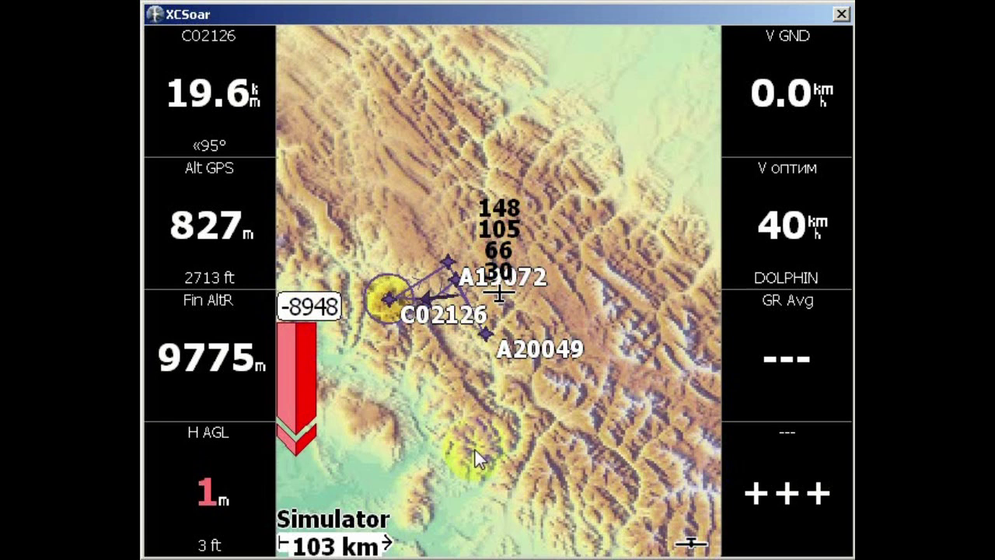
{"action": "left_click", "coordinate": [667, 492]}
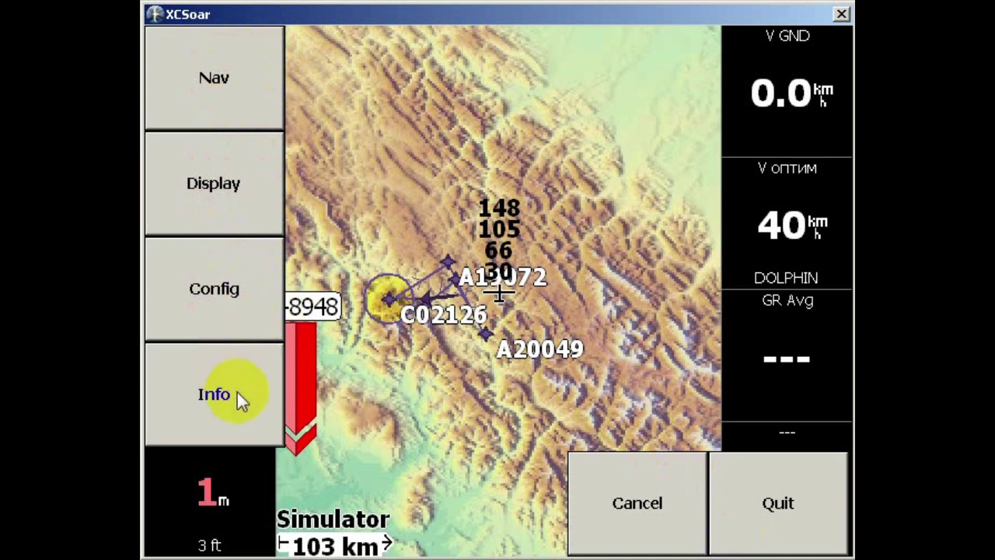
Reopen the main menu and go through Config 2/3 to System to reach the Configuration Menu
{"action": "left_click", "coordinate": [185, 318]}
{"action": "left_click", "coordinate": [662, 503]}
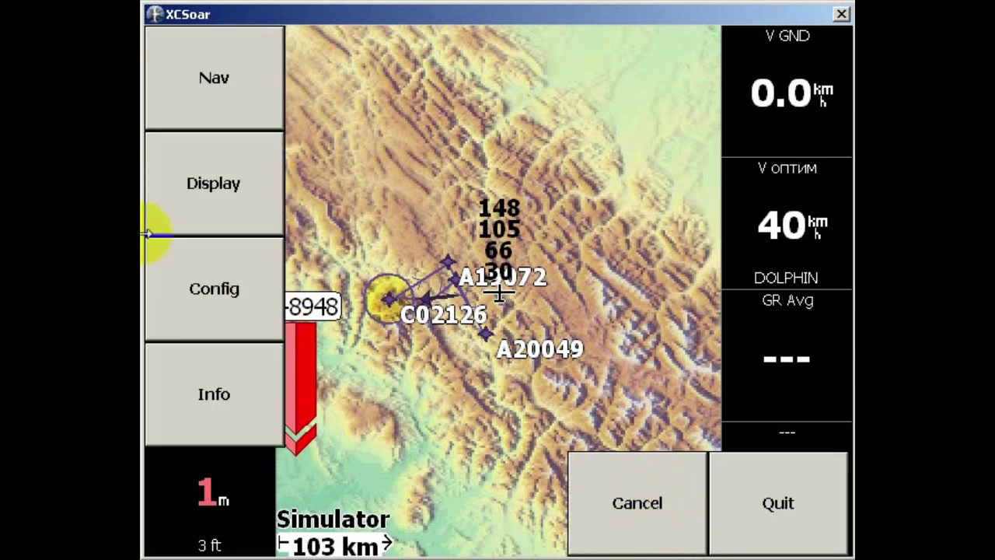
{"action": "left_click", "coordinate": [213, 298]}
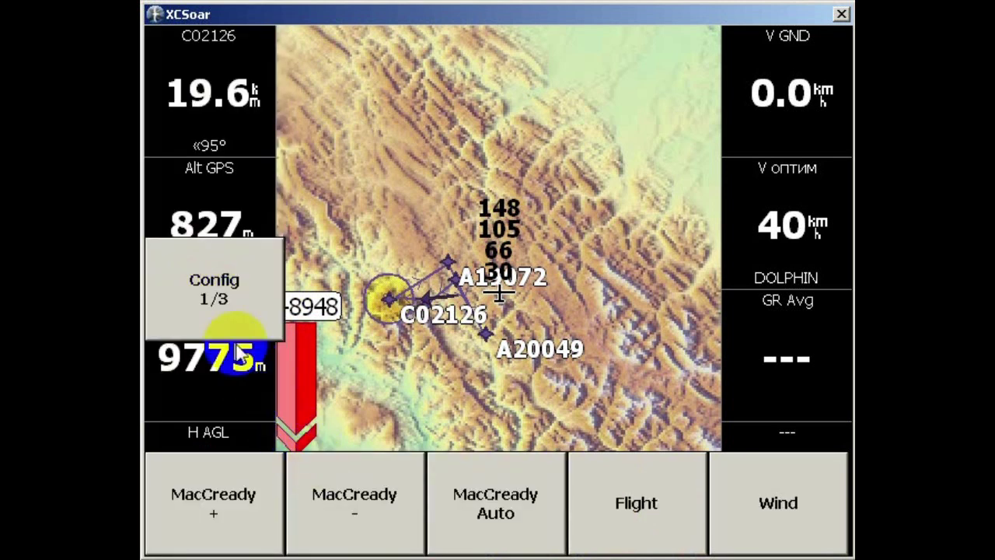
{"action": "left_click", "coordinate": [212, 294]}
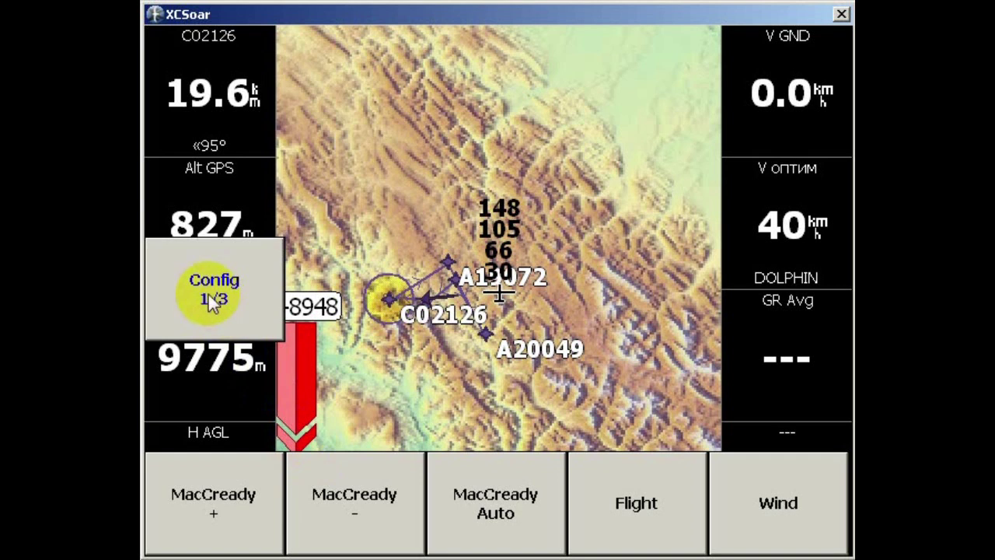
{"action": "left_click", "coordinate": [209, 299]}
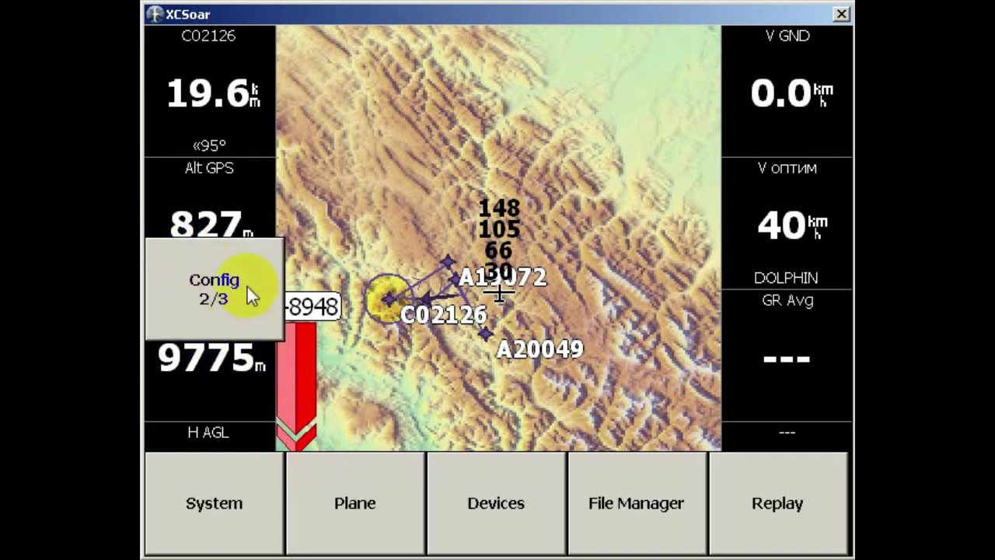
{"action": "left_click", "coordinate": [216, 296]}
{"action": "left_click", "coordinate": [219, 501]}
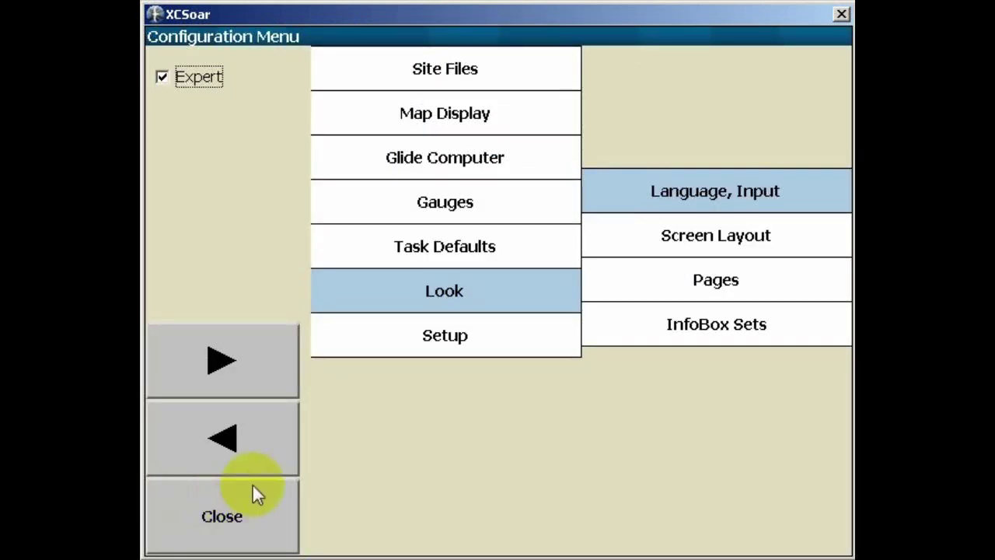
Go to the Look > Language, Input settings page
{"action": "left_click", "coordinate": [372, 74]}
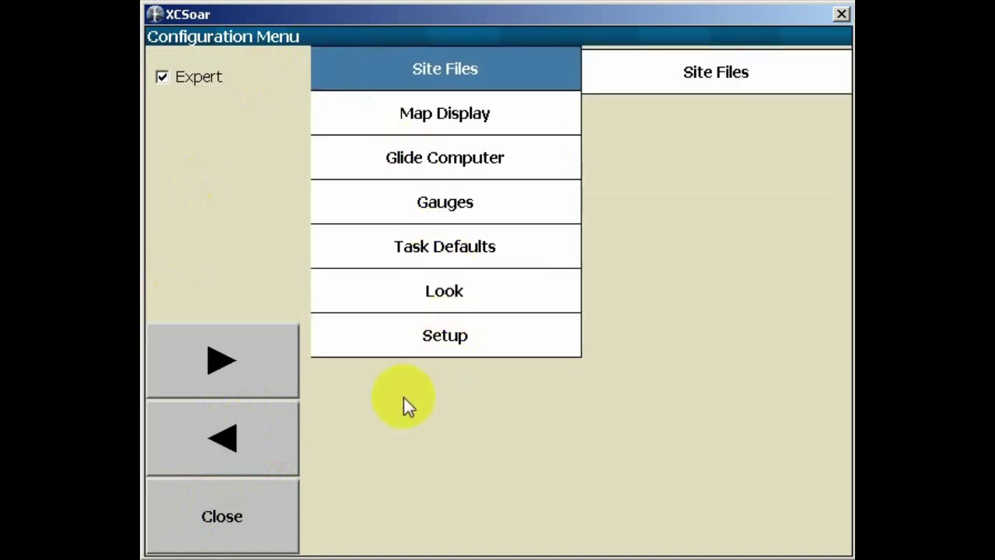
{"action": "left_click", "coordinate": [395, 288]}
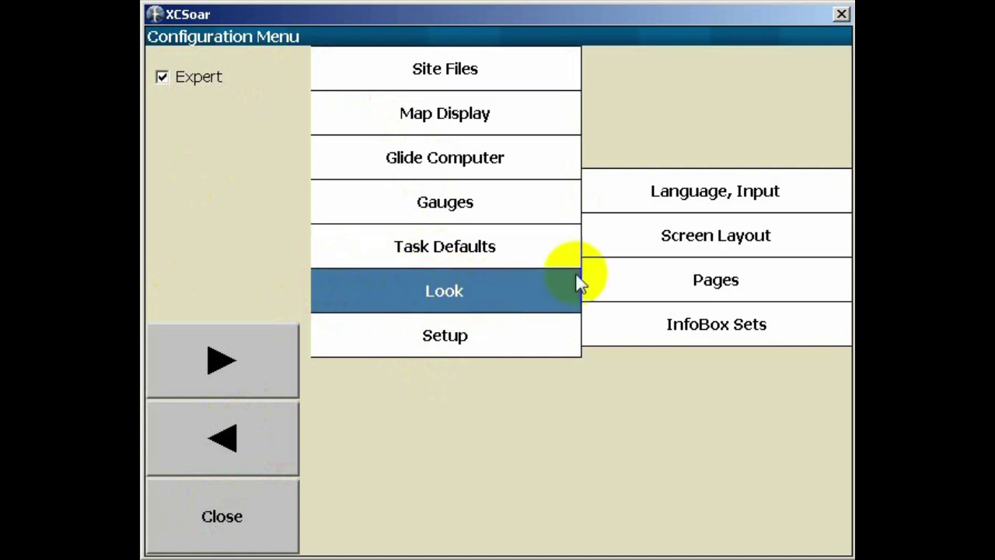
{"action": "left_click", "coordinate": [712, 201]}
Set the interface language to Russian (ru.mo) and close back to the map
{"action": "left_click", "coordinate": [476, 113]}
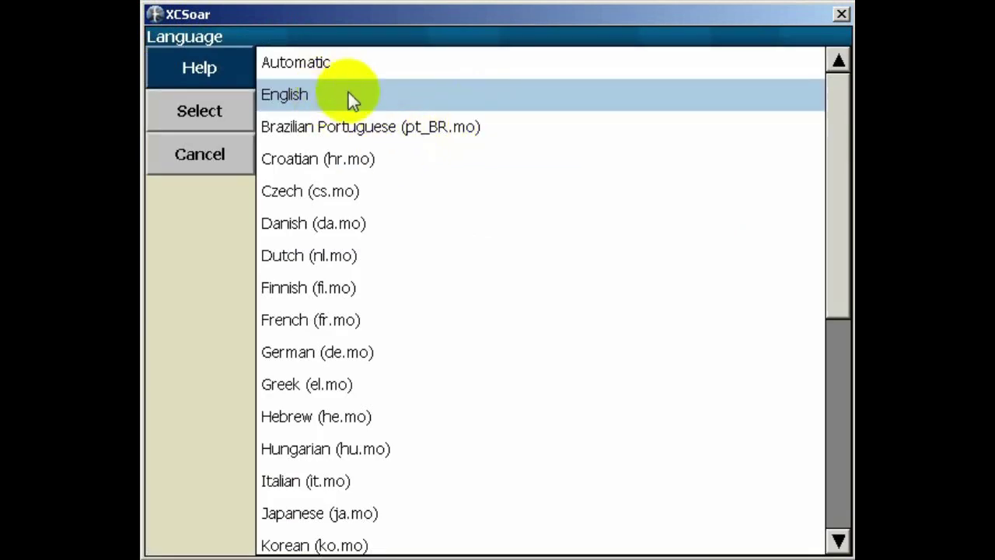
{"action": "left_click_drag", "start_coordinate": [838, 185], "coordinate": [838, 425]}
{"action": "left_click", "coordinate": [340, 509]}
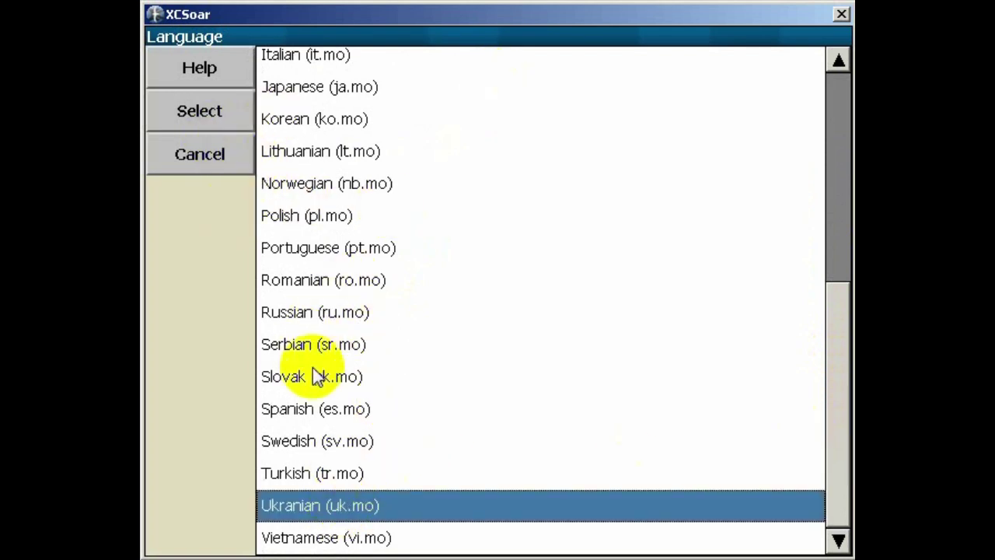
{"action": "left_click", "coordinate": [381, 217]}
{"action": "scroll", "coordinate": [383, 278], "scroll_direction": "up", "scroll_amount": 3}
{"action": "scroll", "coordinate": [370, 271], "scroll_direction": "up", "scroll_amount": 5}
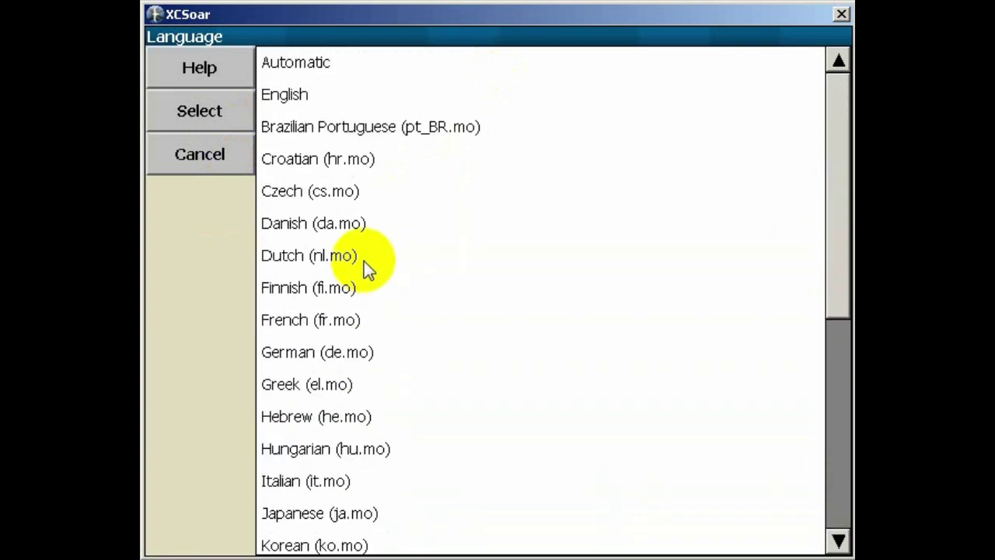
{"action": "scroll", "coordinate": [366, 195], "scroll_direction": "down", "scroll_amount": 3}
{"action": "scroll", "coordinate": [334, 256], "scroll_direction": "down", "scroll_amount": 3}
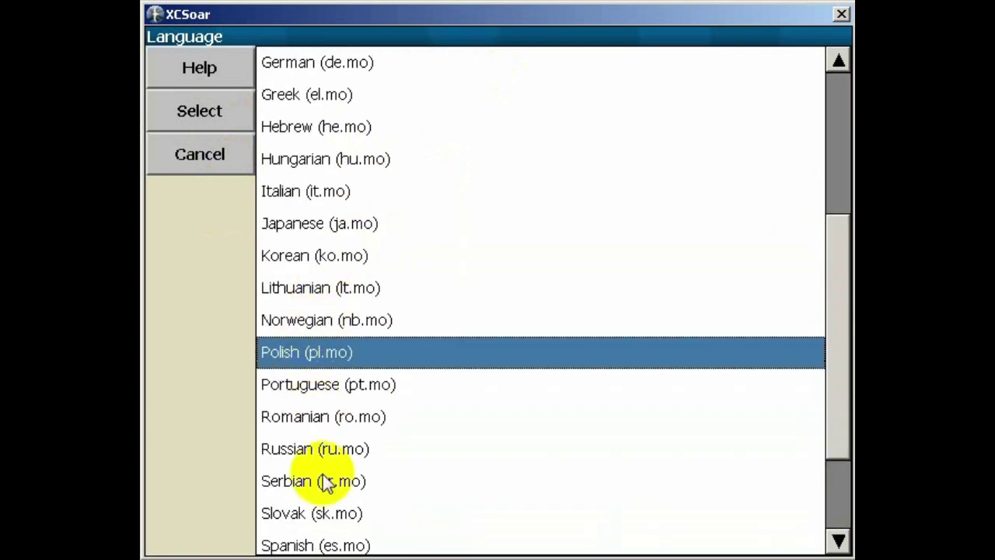
{"action": "double_click", "coordinate": [323, 480]}
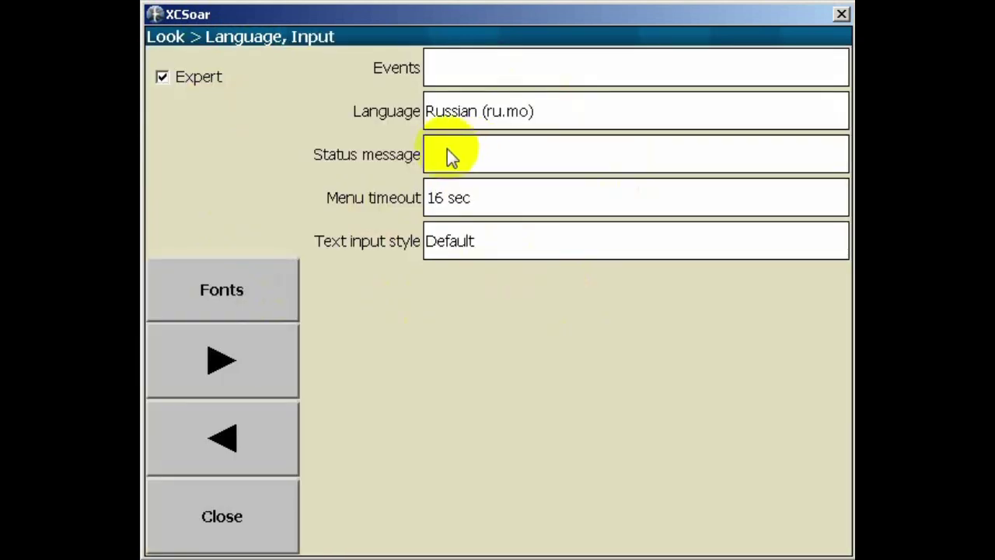
{"action": "left_click", "coordinate": [279, 514]}
{"action": "left_click", "coordinate": [245, 517]}
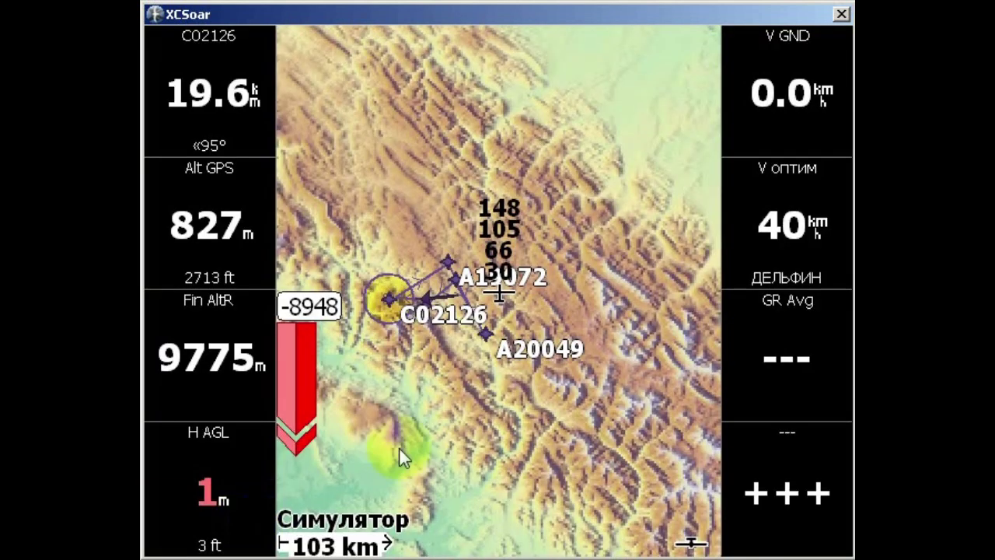
Reopen the menu and go to Настройки page 2/3 > СИСТЕМА
{"action": "left_click", "coordinate": [751, 502]}
{"action": "left_click_drag", "start_coordinate": [694, 519], "coordinate": [641, 443]}
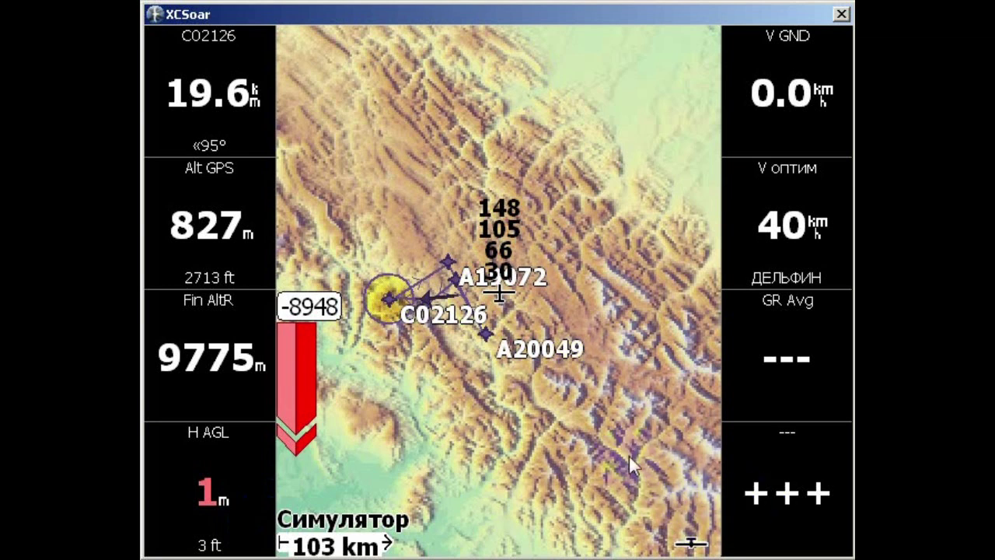
{"action": "mouse_move", "coordinate": [629, 465]}
{"action": "left_mouse_down"}
{"action": "mouse_move", "coordinate": [601, 400]}
{"action": "mouse_move", "coordinate": [623, 492]}
{"action": "mouse_move", "coordinate": [655, 521]}
{"action": "mouse_move", "coordinate": [665, 513]}
{"action": "mouse_move", "coordinate": [620, 501]}
{"action": "left_mouse_up"}
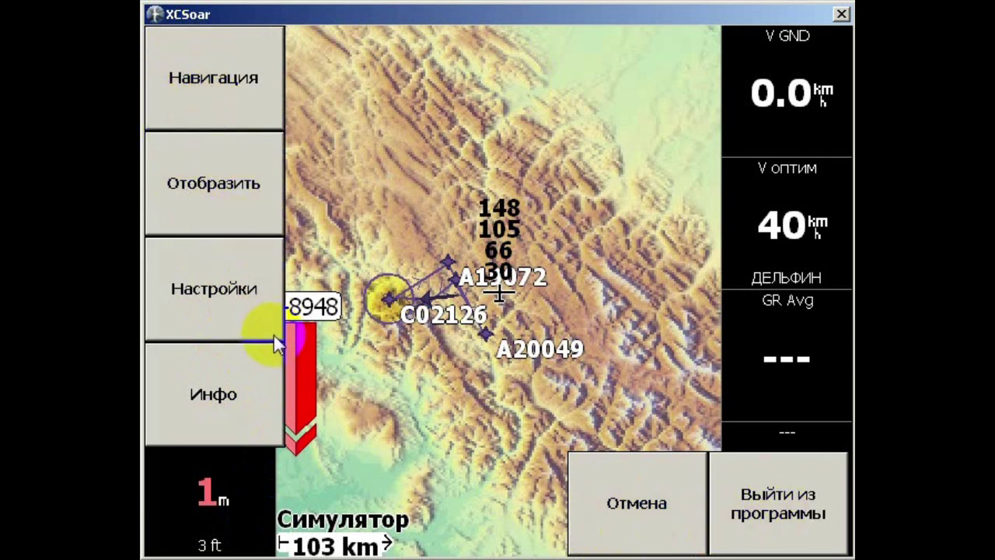
{"action": "left_click", "coordinate": [224, 308]}
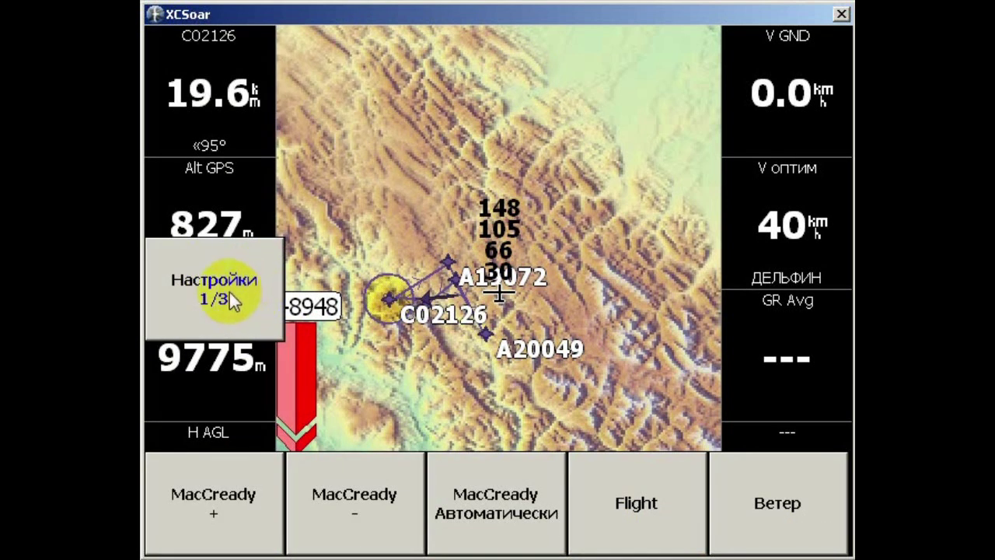
{"action": "left_click", "coordinate": [232, 297]}
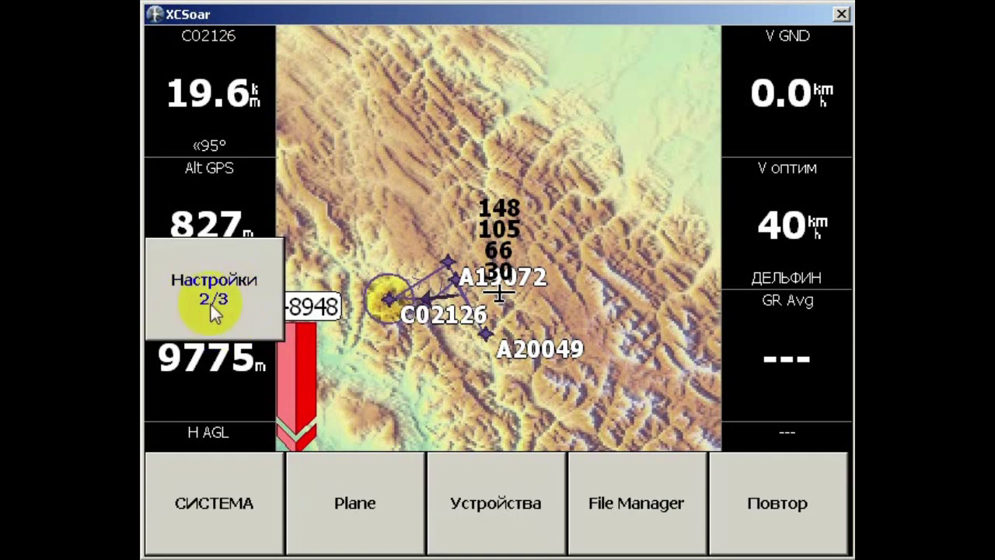
{"action": "left_click", "coordinate": [216, 506]}
Choose karpati2013.xcm as the Map database on the Site Files page
{"action": "left_click", "coordinate": [463, 77]}
{"action": "left_click", "coordinate": [737, 77]}
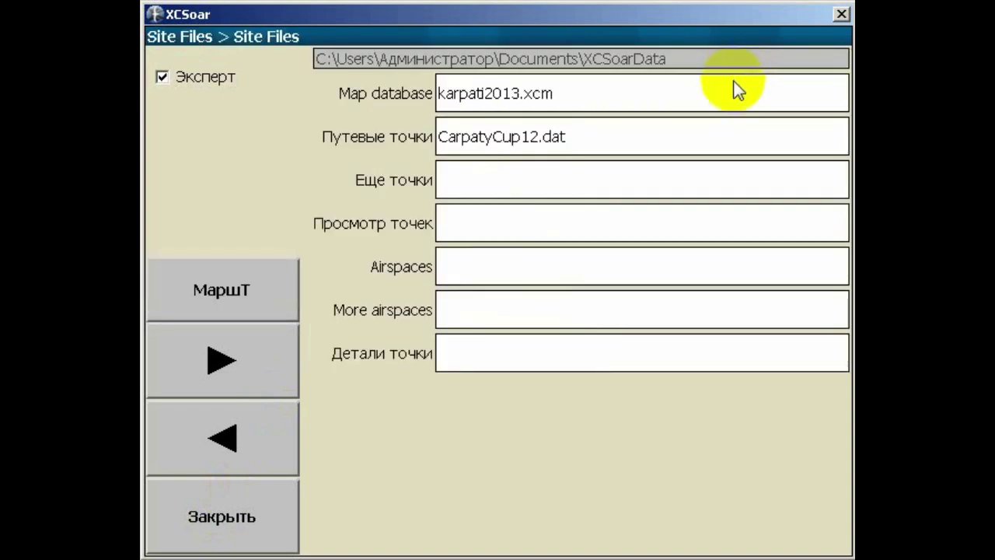
{"action": "left_click", "coordinate": [629, 108]}
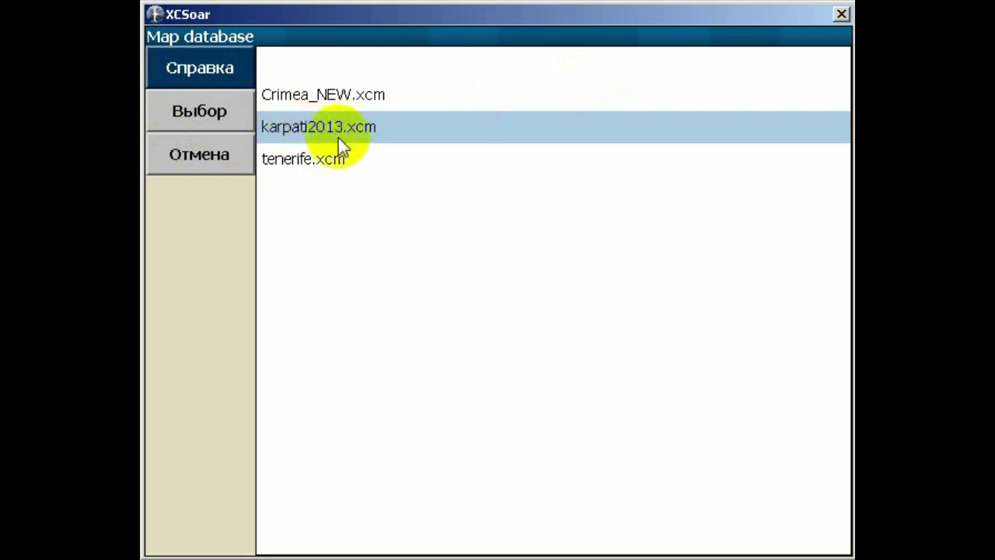
{"action": "left_click", "coordinate": [313, 128]}
{"action": "left_click", "coordinate": [170, 108]}
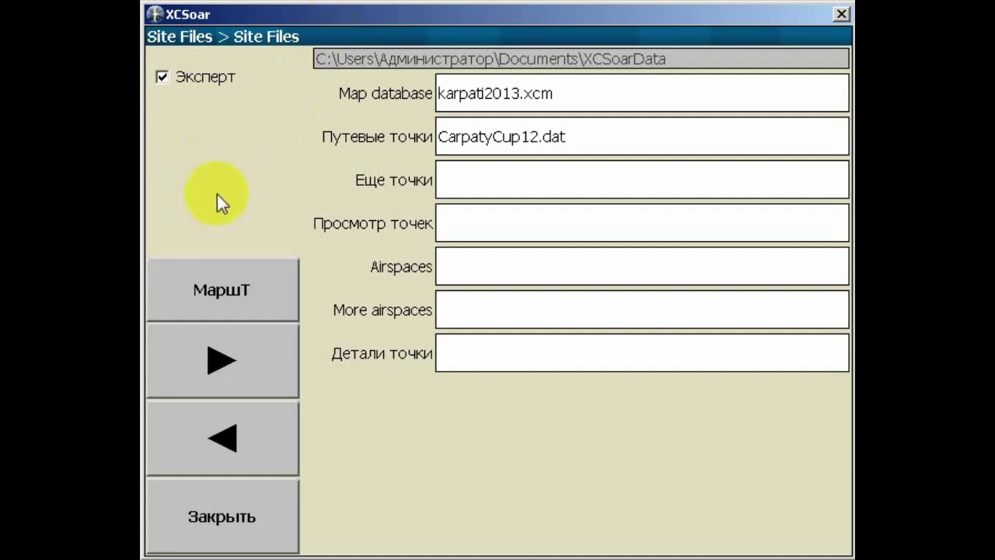
{"action": "left_click", "coordinate": [559, 132]}
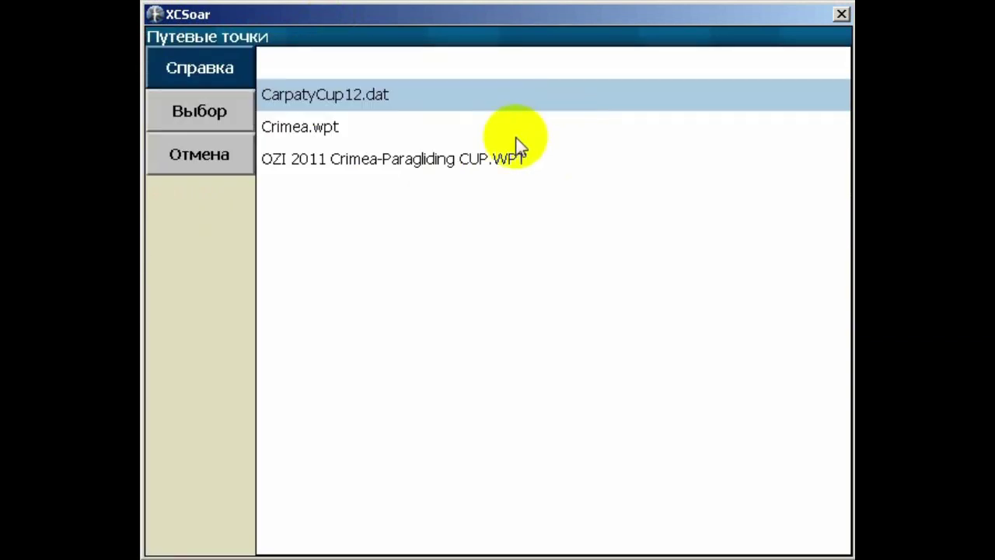
{"action": "left_click", "coordinate": [346, 107]}
{"action": "left_click", "coordinate": [198, 108]}
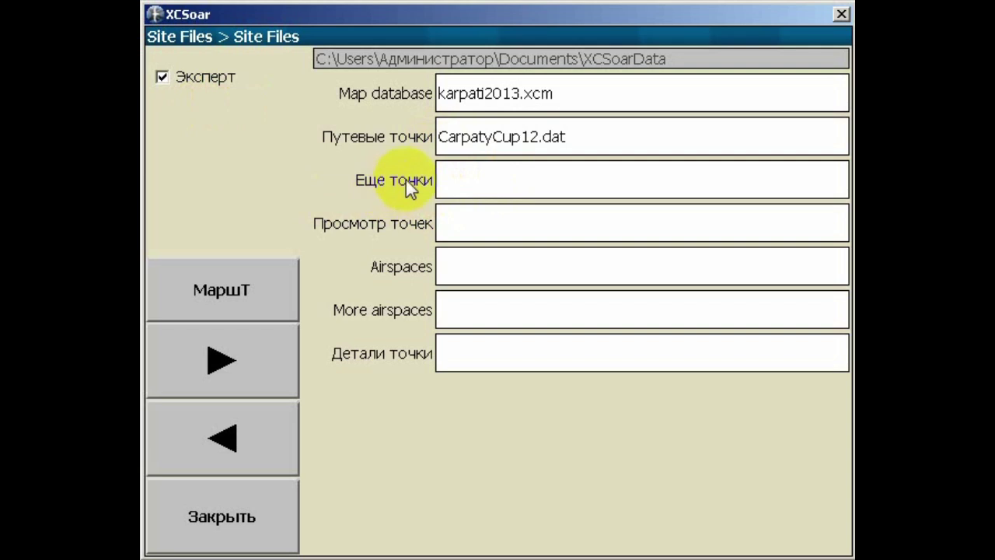
{"action": "left_click", "coordinate": [490, 179]}
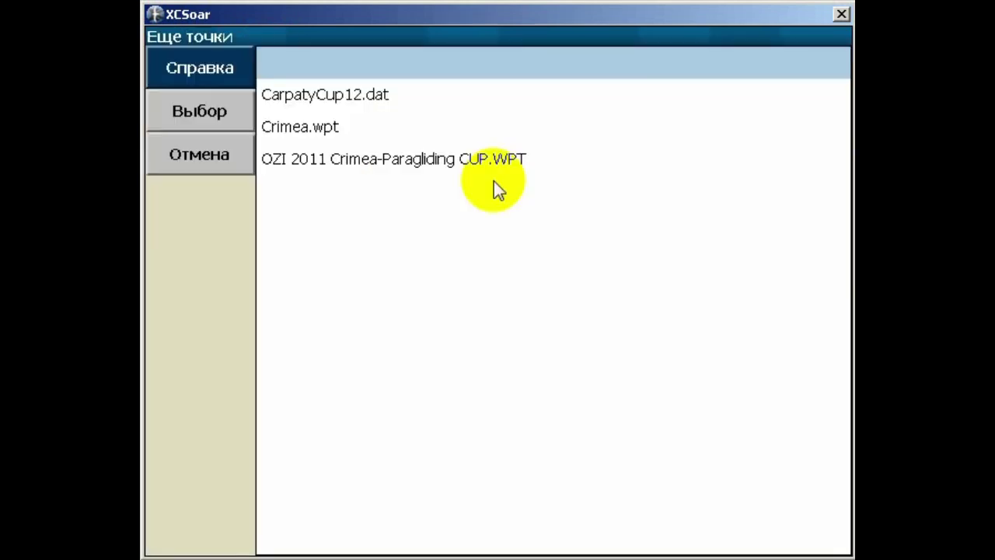
{"action": "left_click", "coordinate": [320, 130]}
{"action": "left_click", "coordinate": [210, 159]}
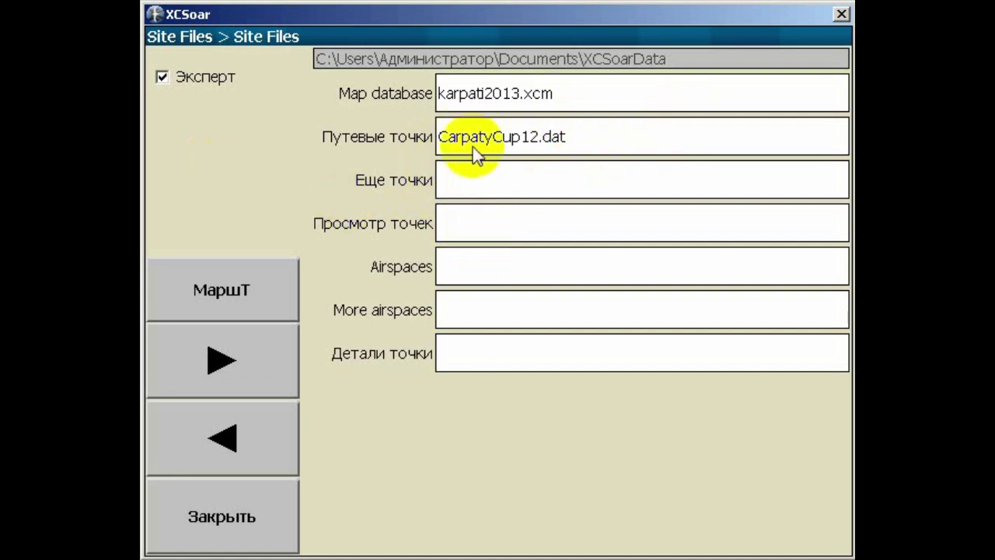
{"action": "left_click", "coordinate": [471, 265]}
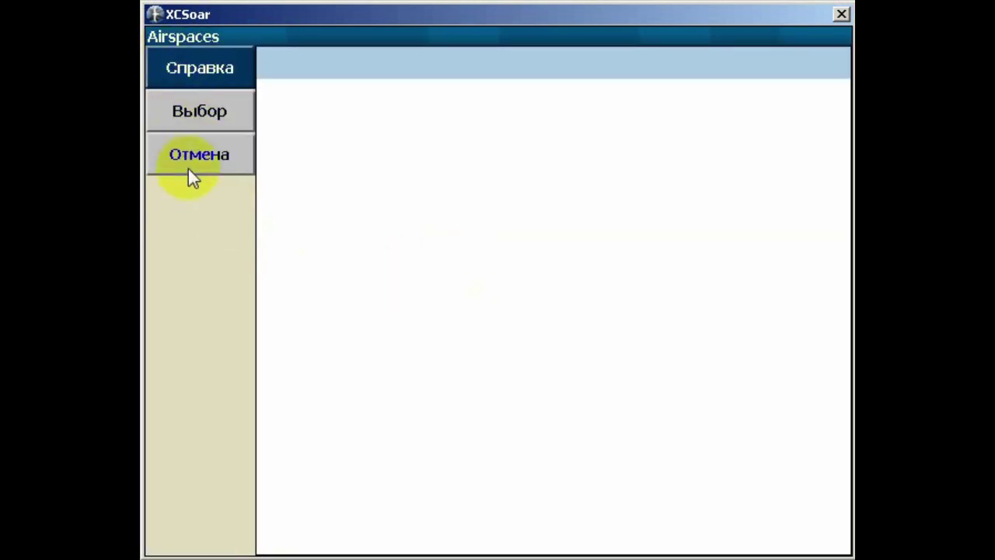
{"action": "left_click", "coordinate": [194, 176]}
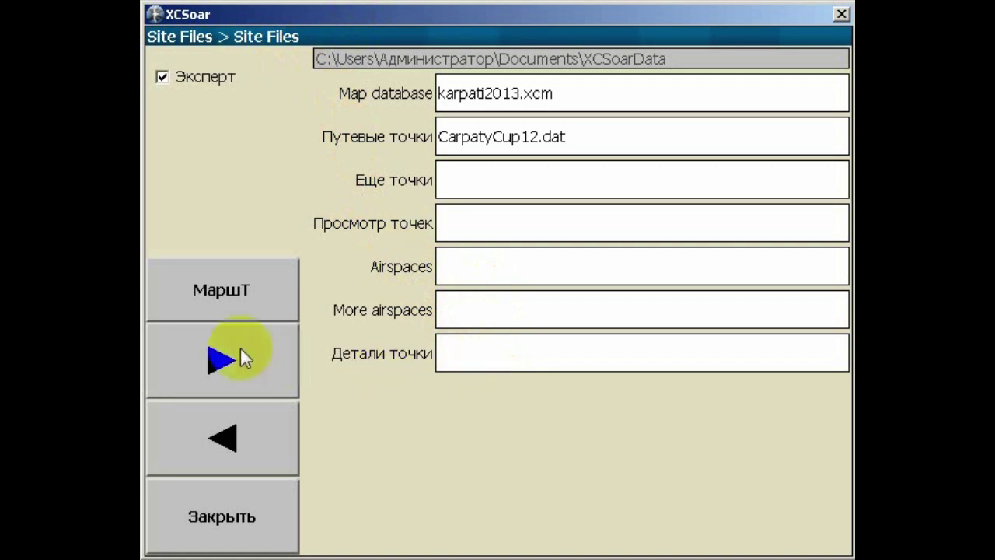
Page forward past the map orientation settings to the Карта > Elements page
{"action": "left_click", "coordinate": [259, 373]}
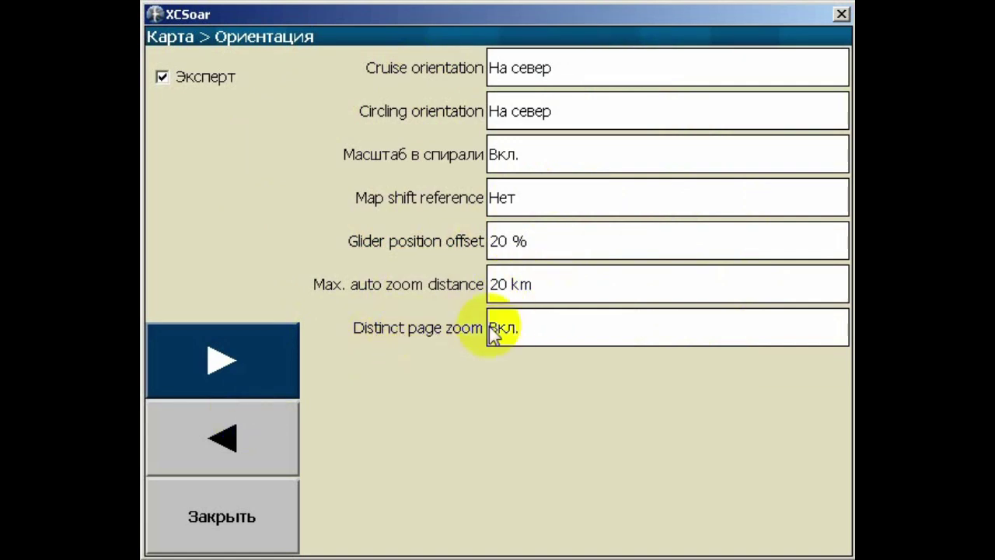
{"action": "left_click", "coordinate": [281, 368]}
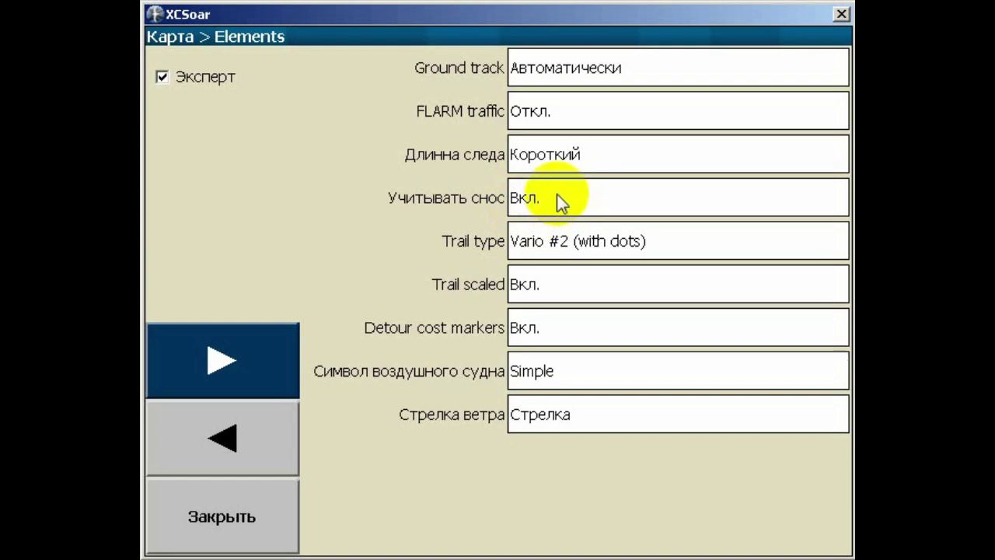
On Карта > Путевые точки, preview label formats and keep Полное имя (full name)
{"action": "left_click", "coordinate": [245, 357]}
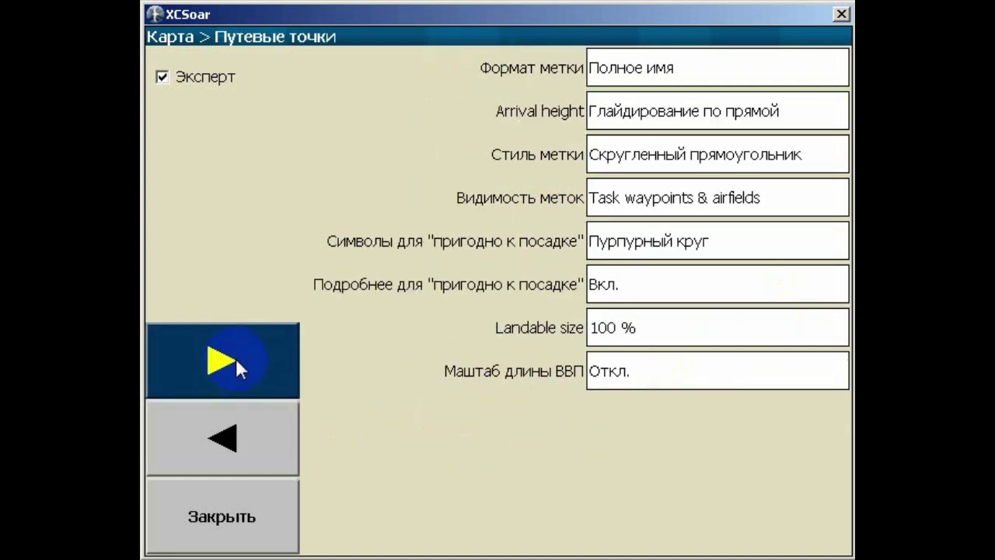
{"action": "left_click", "coordinate": [742, 70]}
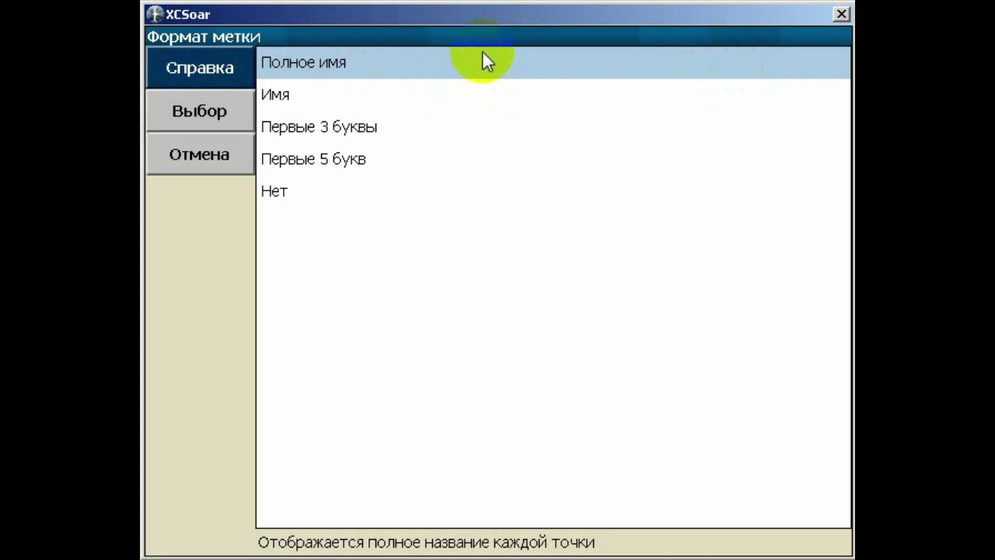
{"action": "left_click", "coordinate": [341, 133]}
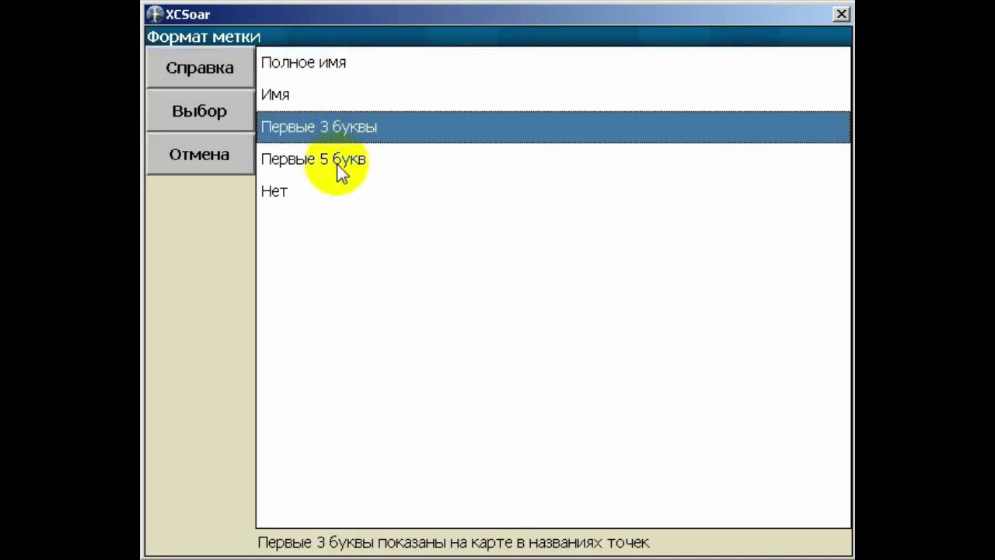
{"action": "left_click", "coordinate": [335, 163]}
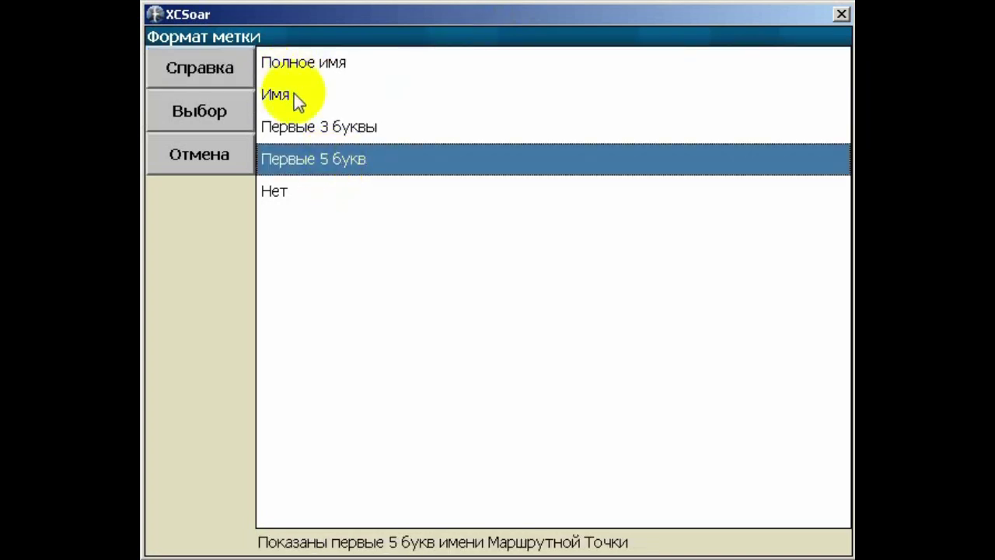
{"action": "left_click", "coordinate": [320, 66]}
{"action": "left_click", "coordinate": [156, 106]}
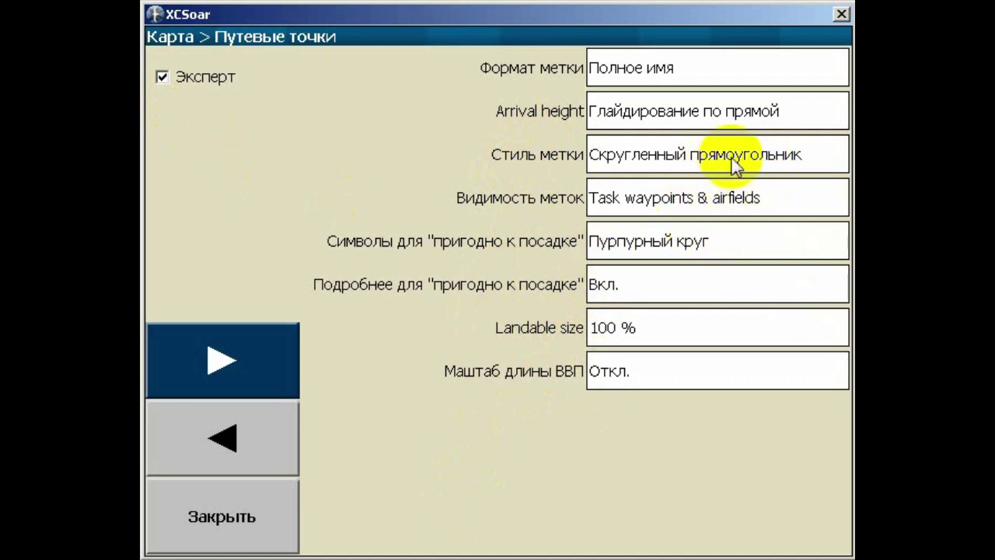
Set waypoint label visibility to Всё so all waypoints are labelled
{"action": "left_click", "coordinate": [699, 198]}
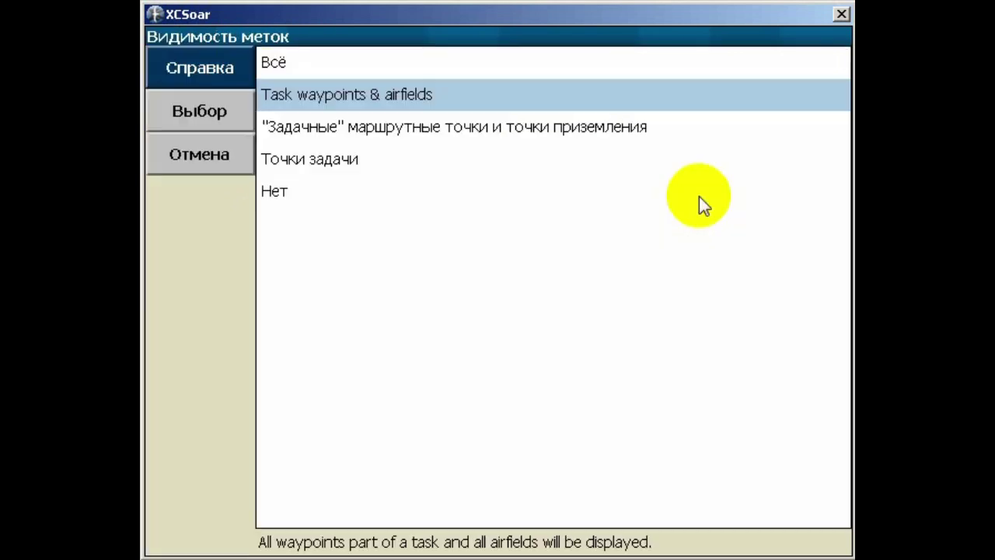
{"action": "double_click", "coordinate": [300, 72]}
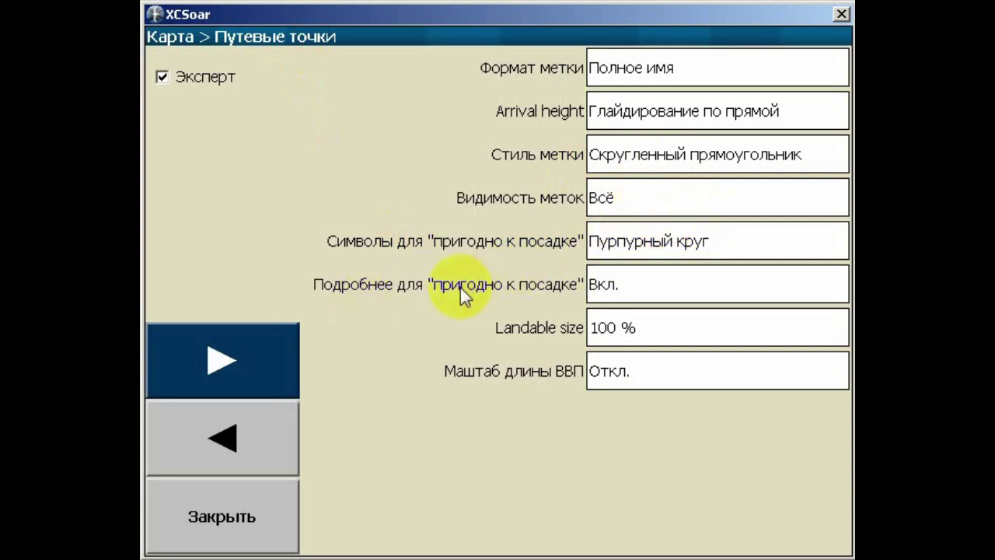
{"action": "left_click", "coordinate": [233, 371]}
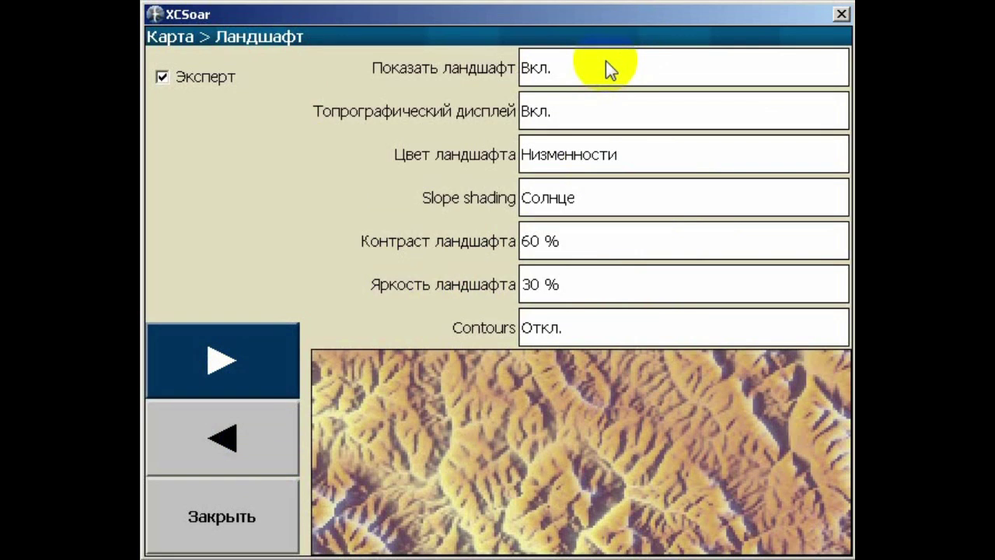
Try Vibrant as the terrain colour, then set it to Гористый instead
{"action": "left_click", "coordinate": [557, 37]}
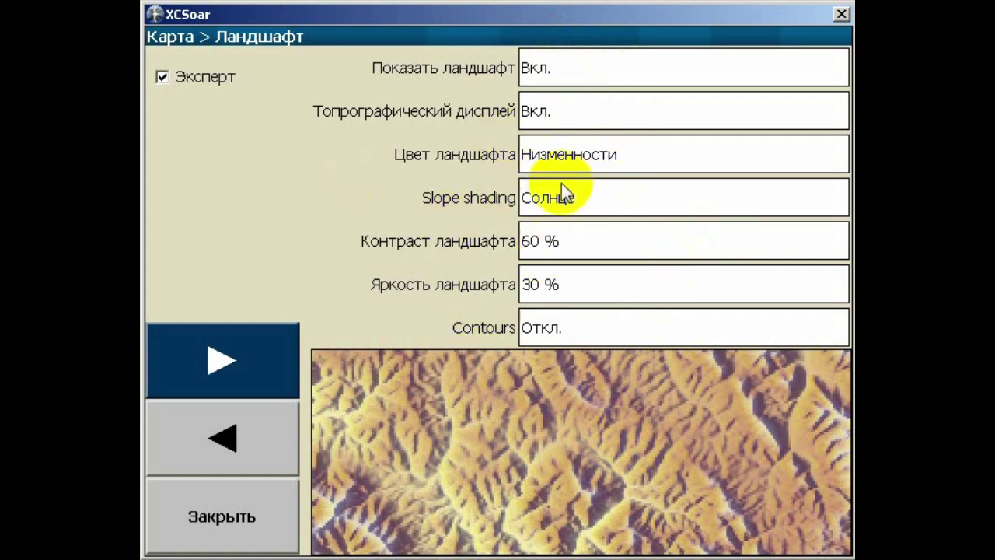
{"action": "left_click", "coordinate": [644, 153]}
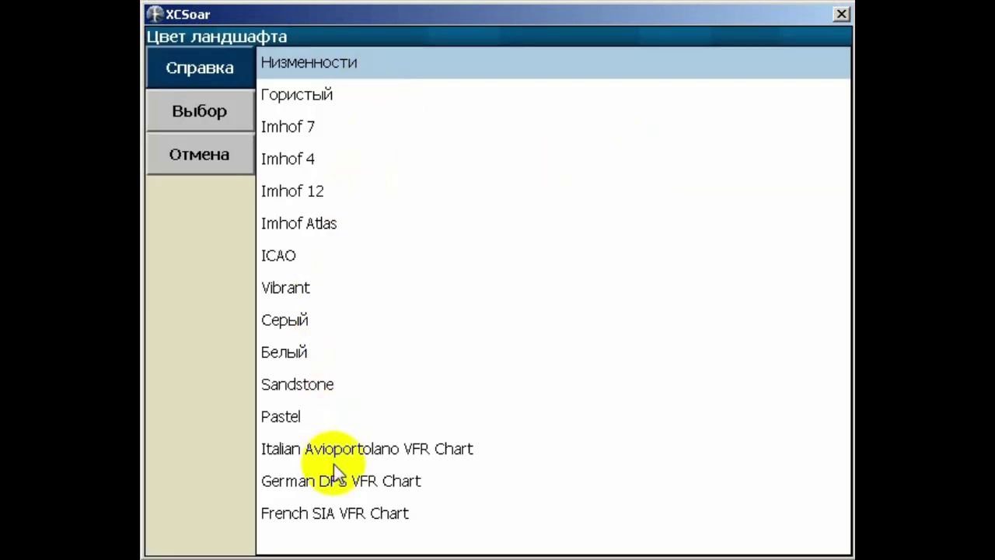
{"action": "left_click", "coordinate": [311, 288]}
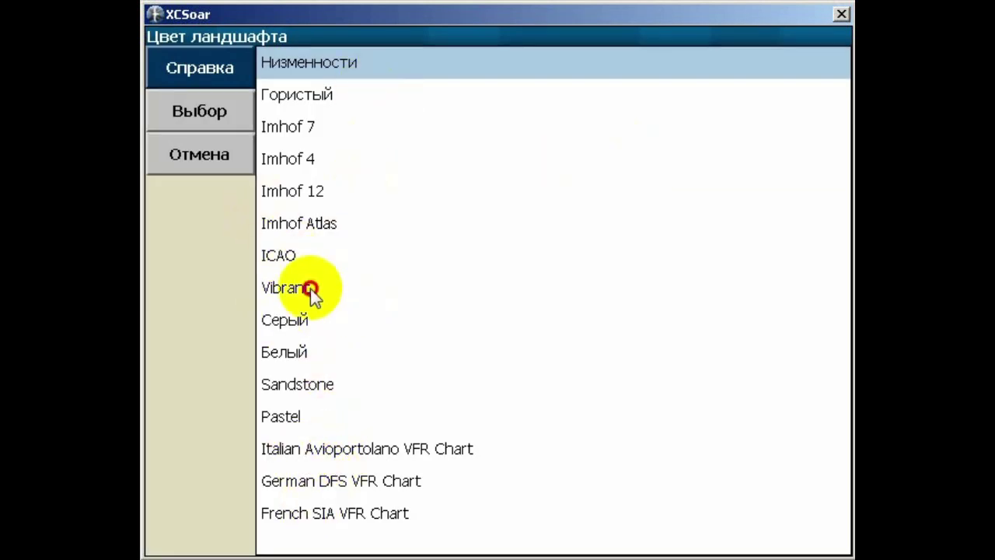
{"action": "left_click", "coordinate": [324, 289]}
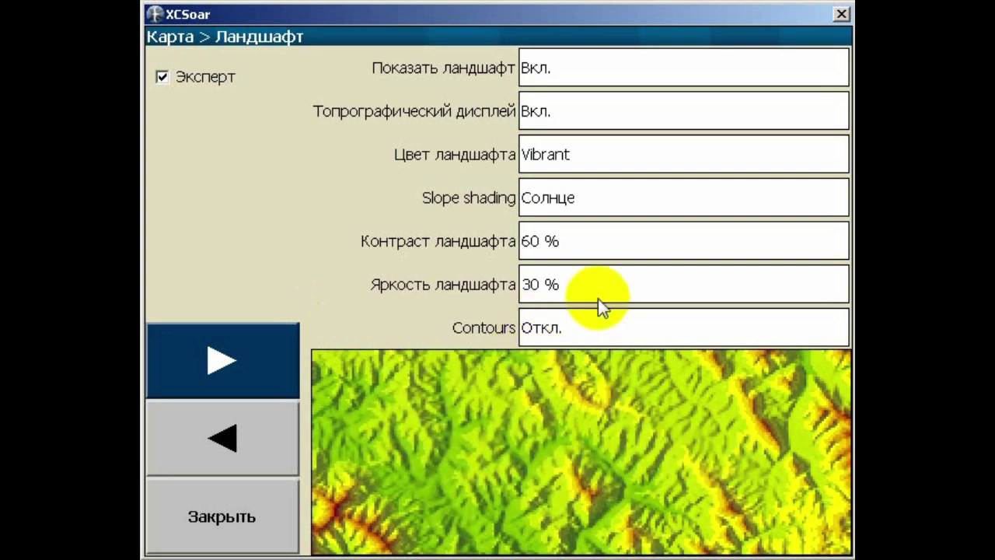
{"action": "left_click", "coordinate": [568, 156]}
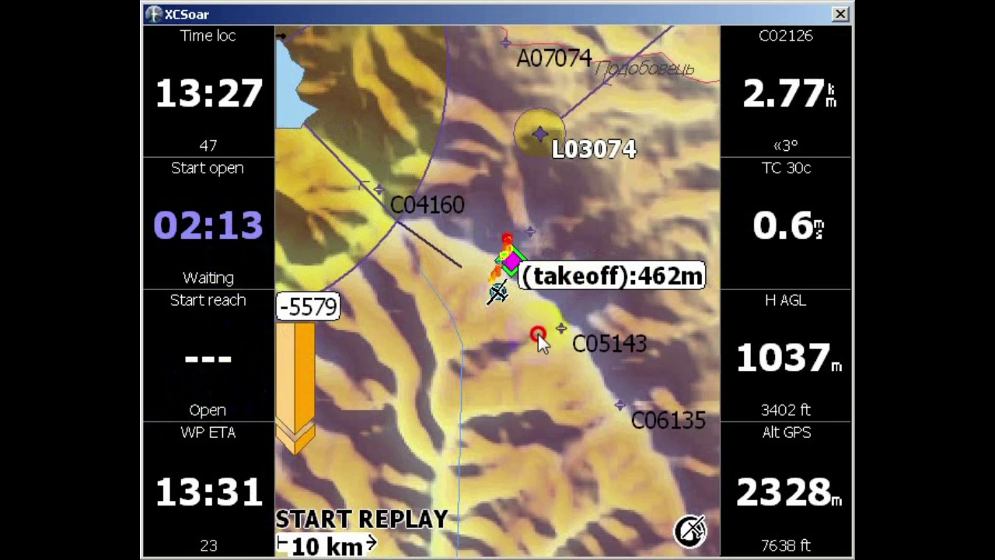
{"action": "scroll", "coordinate": [537, 331], "scroll_direction": "up", "scroll_amount": 2}
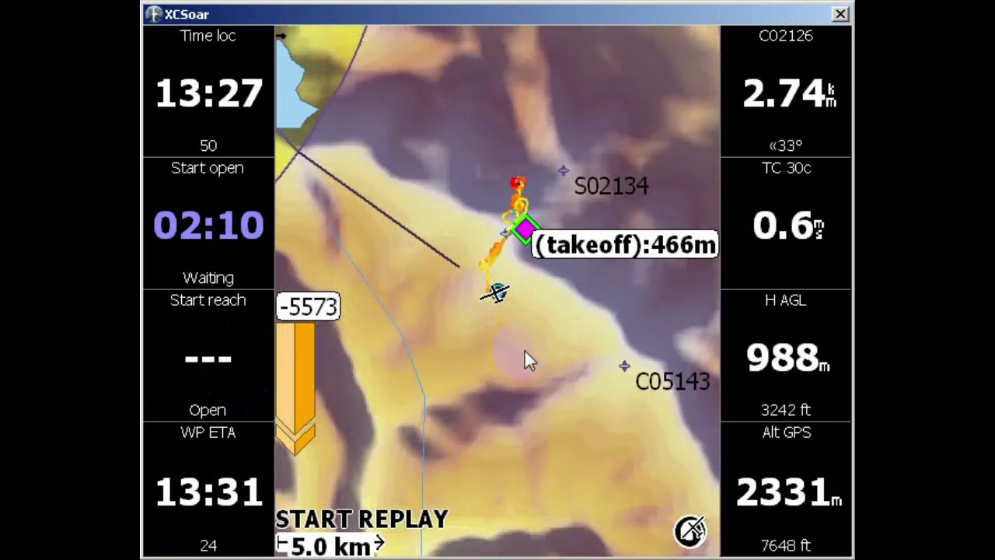
{"action": "left_click_drag", "start_coordinate": [518, 352], "coordinate": [526, 309]}
{"action": "left_click_drag", "start_coordinate": [544, 391], "coordinate": [535, 200]}
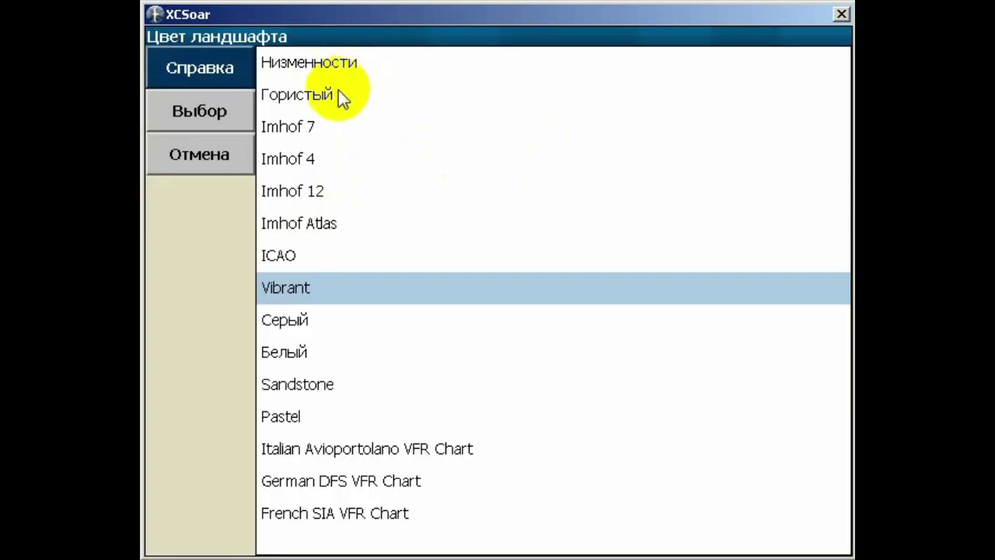
{"action": "left_click", "coordinate": [338, 95]}
{"action": "left_click", "coordinate": [181, 112]}
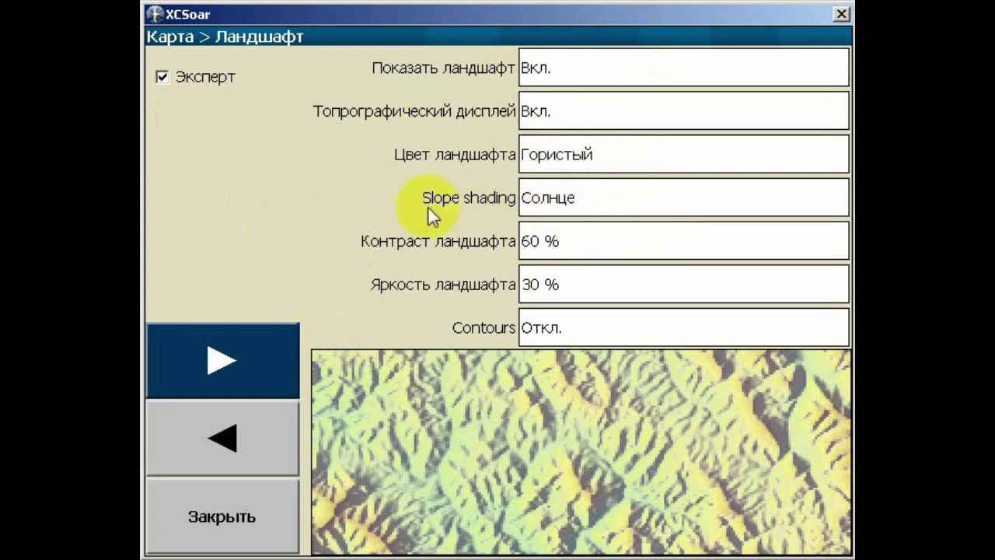
Keep slope shading at Солнце, set terrain contrast to 70 % and brightness to 10 %
{"action": "left_click", "coordinate": [593, 202]}
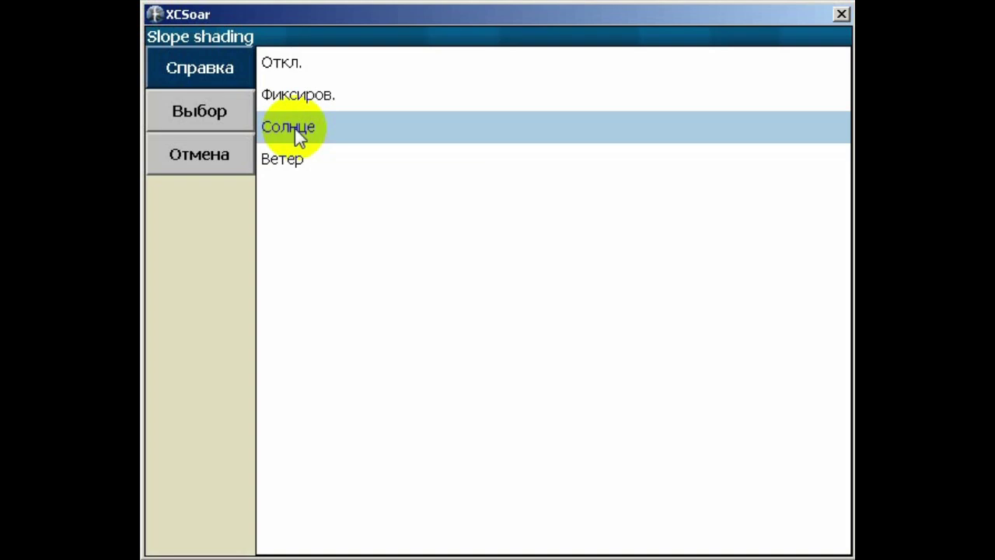
{"action": "left_click", "coordinate": [294, 129]}
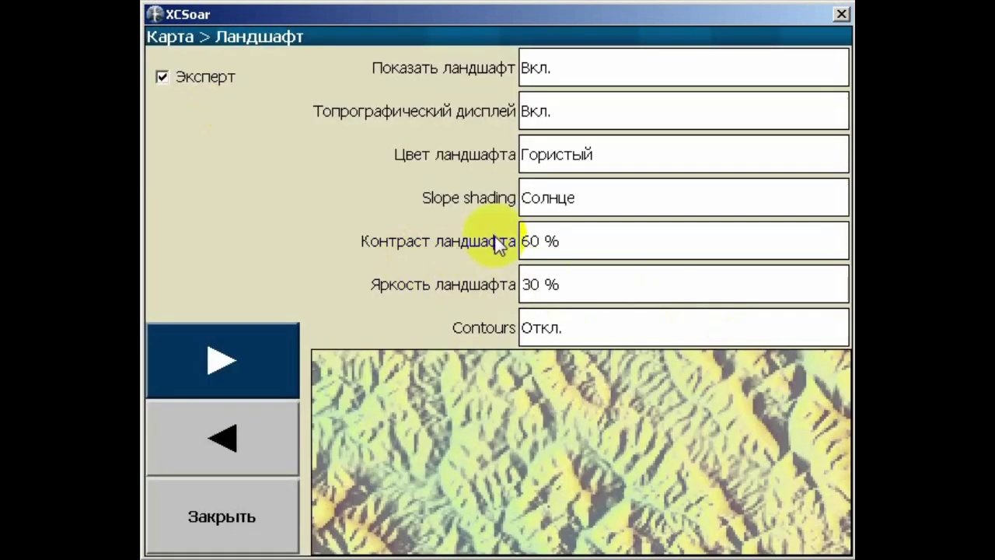
{"action": "left_click", "coordinate": [574, 241]}
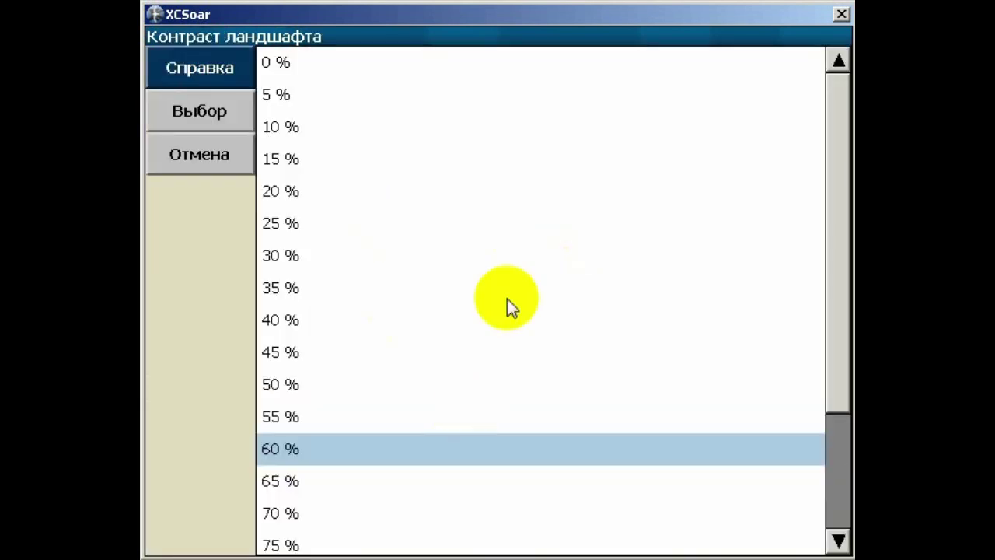
{"action": "left_click", "coordinate": [324, 511]}
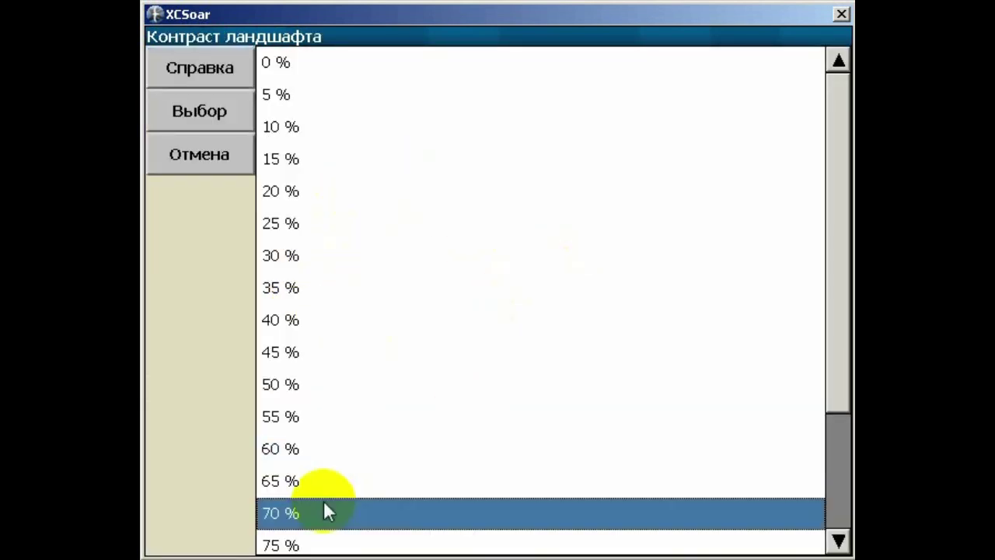
{"action": "left_click", "coordinate": [212, 125]}
{"action": "left_click", "coordinate": [534, 295]}
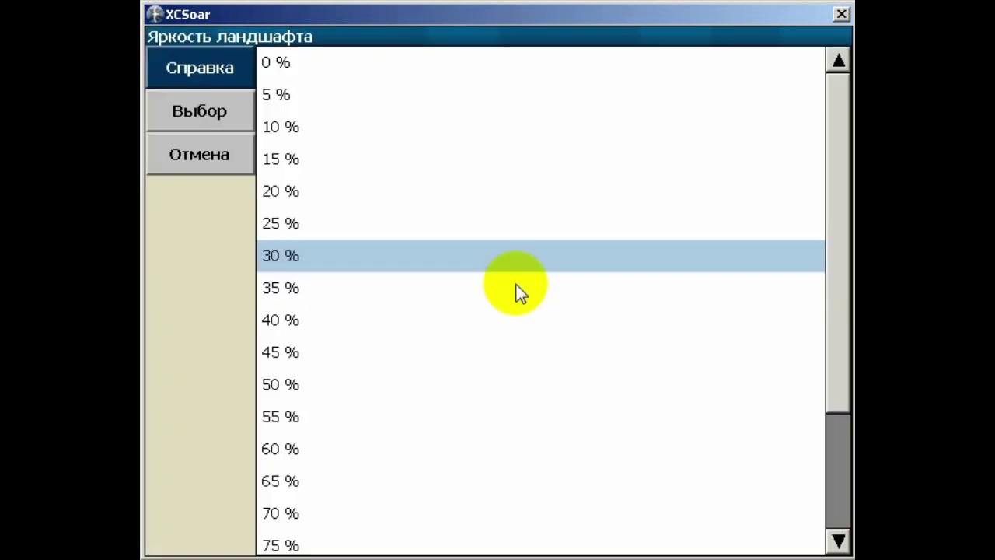
{"action": "left_click", "coordinate": [299, 128]}
{"action": "left_click", "coordinate": [209, 110]}
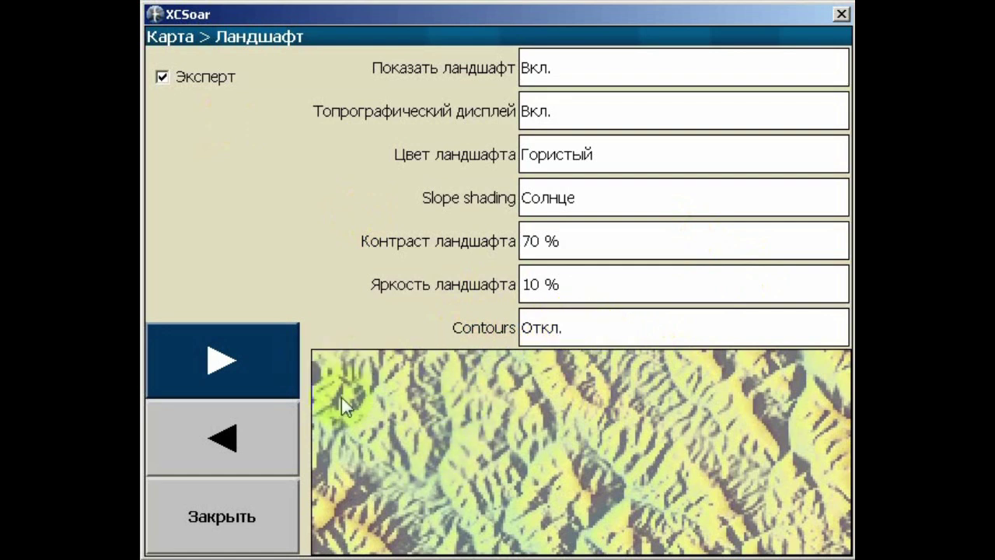
{"action": "left_click", "coordinate": [218, 359]}
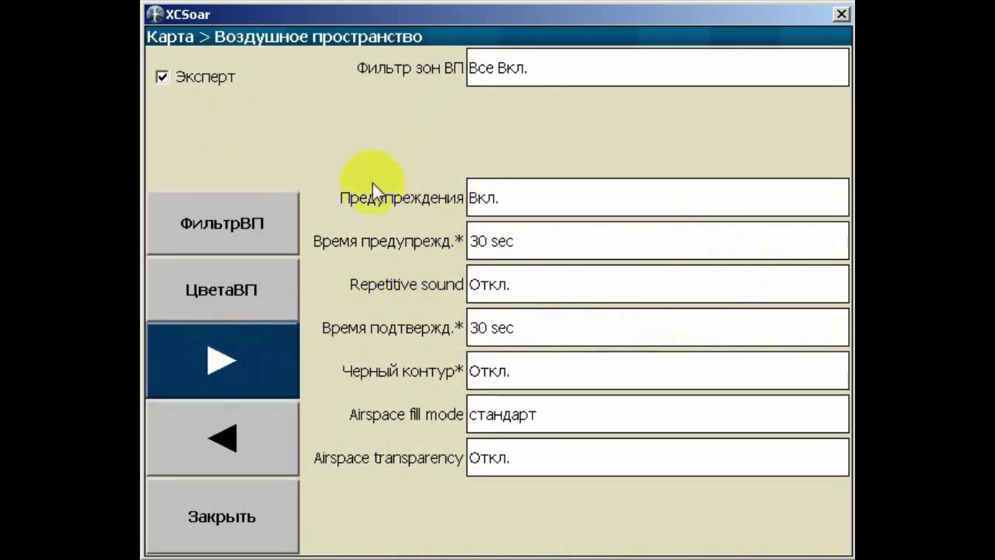
On the Безопасность safety page, set terrain clearance to 150 m
{"action": "left_click", "coordinate": [255, 359]}
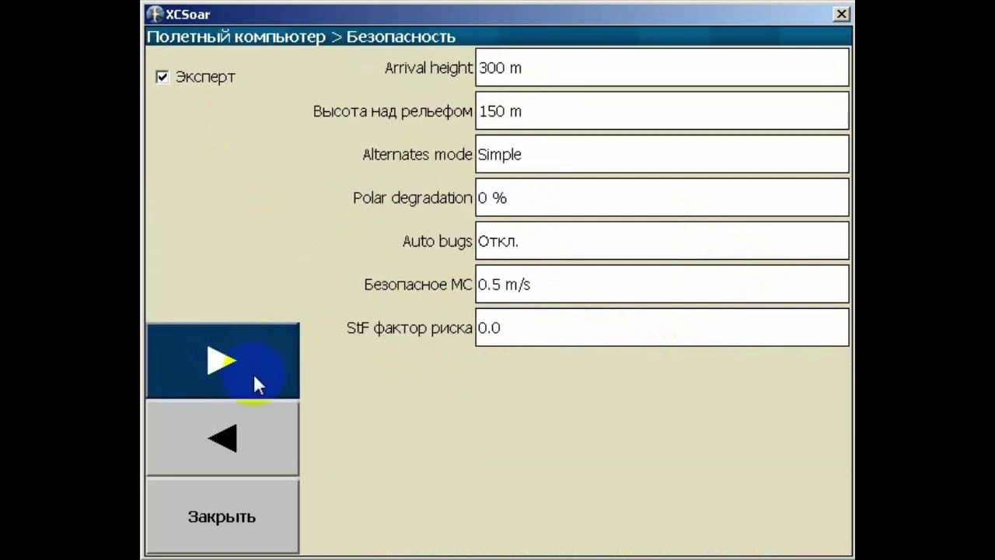
{"action": "left_click", "coordinate": [486, 116]}
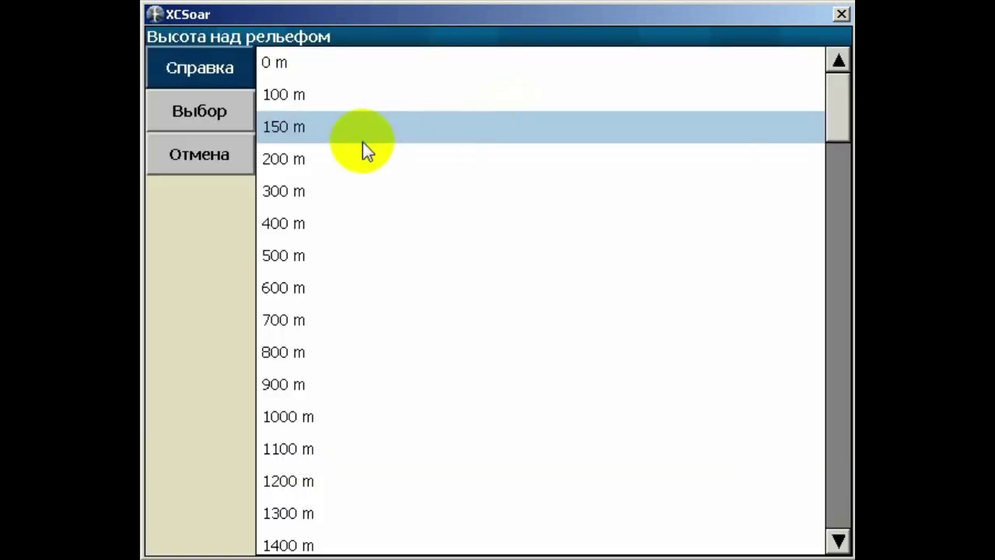
{"action": "left_click", "coordinate": [322, 133]}
{"action": "left_click", "coordinate": [202, 109]}
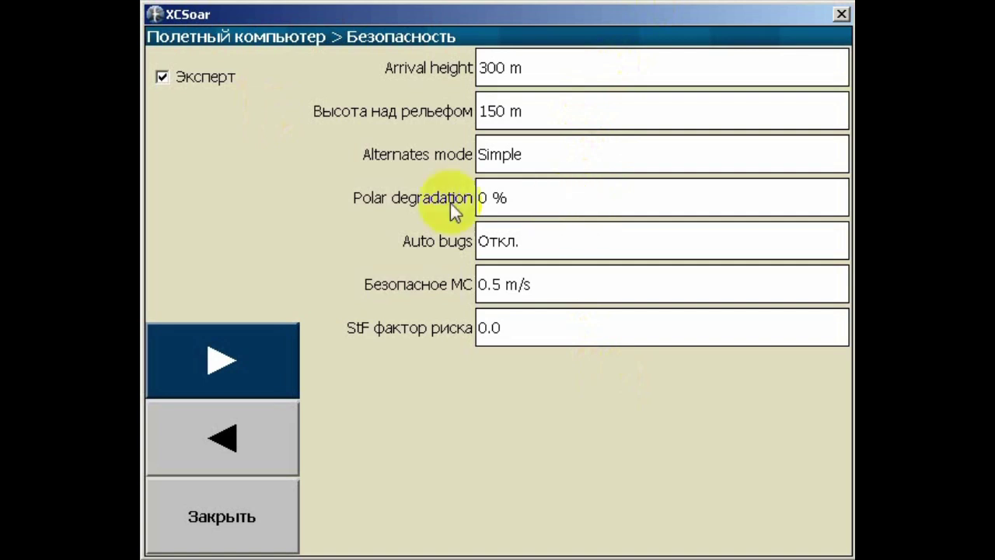
Check the polar degradation values, leaving it at 0 %
{"action": "left_click", "coordinate": [526, 197]}
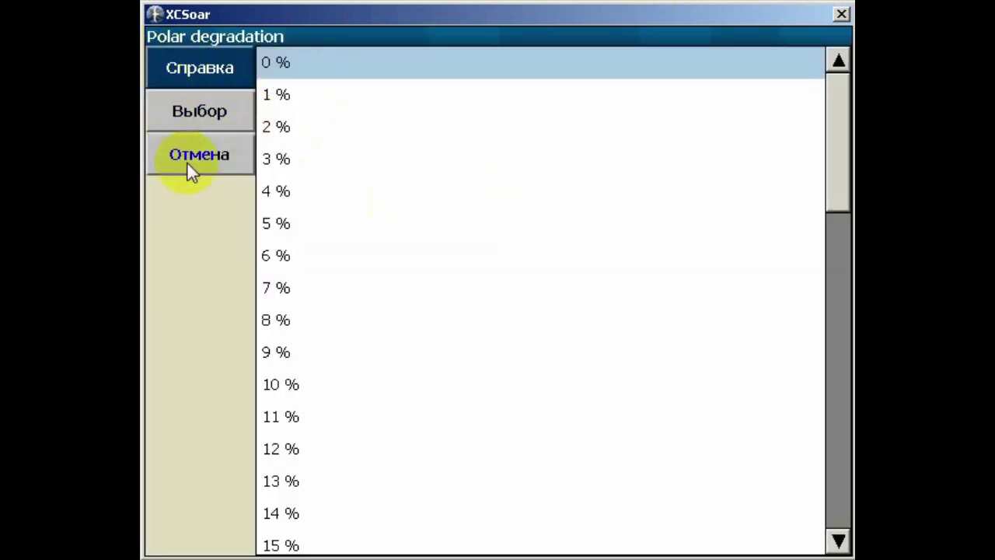
{"action": "left_click", "coordinate": [187, 162]}
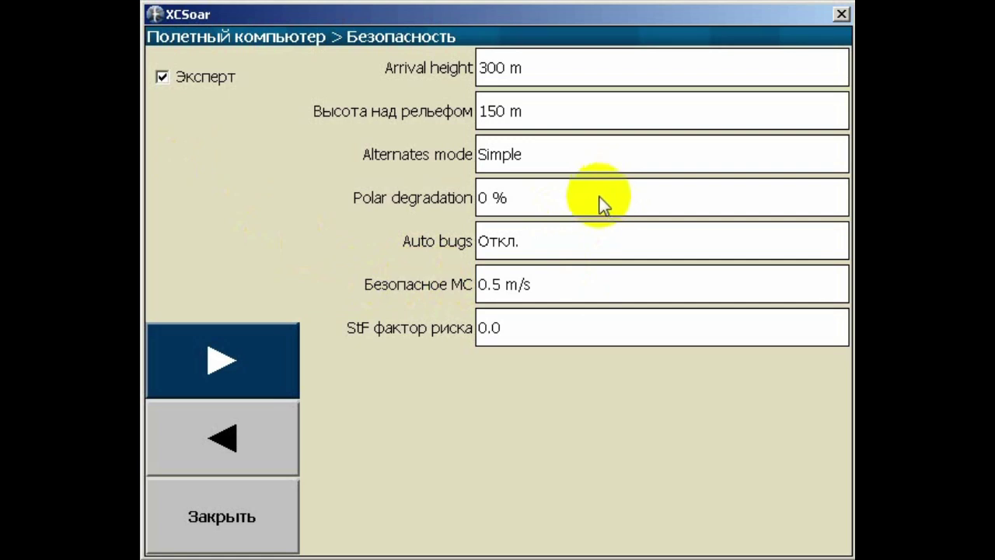
{"action": "left_click", "coordinate": [550, 198]}
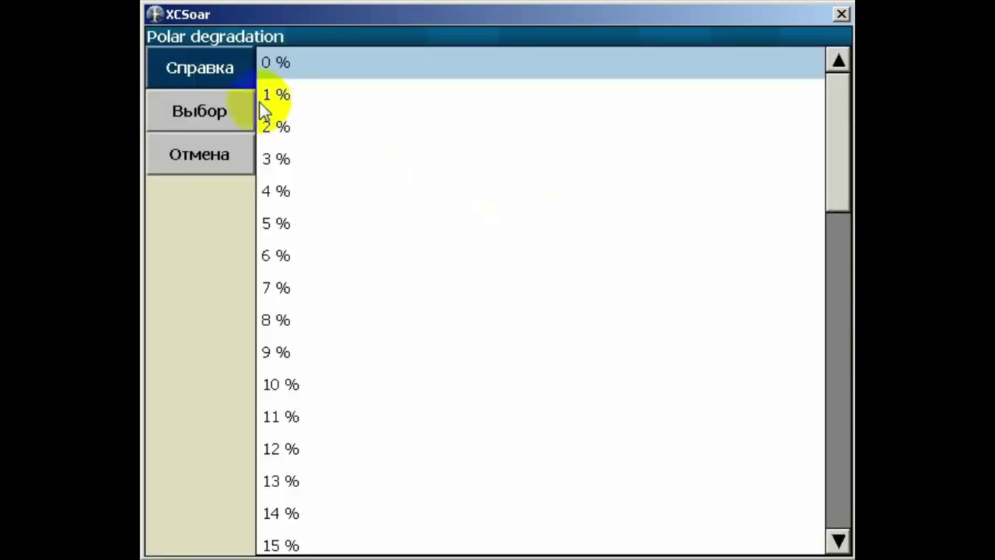
{"action": "left_click", "coordinate": [238, 176]}
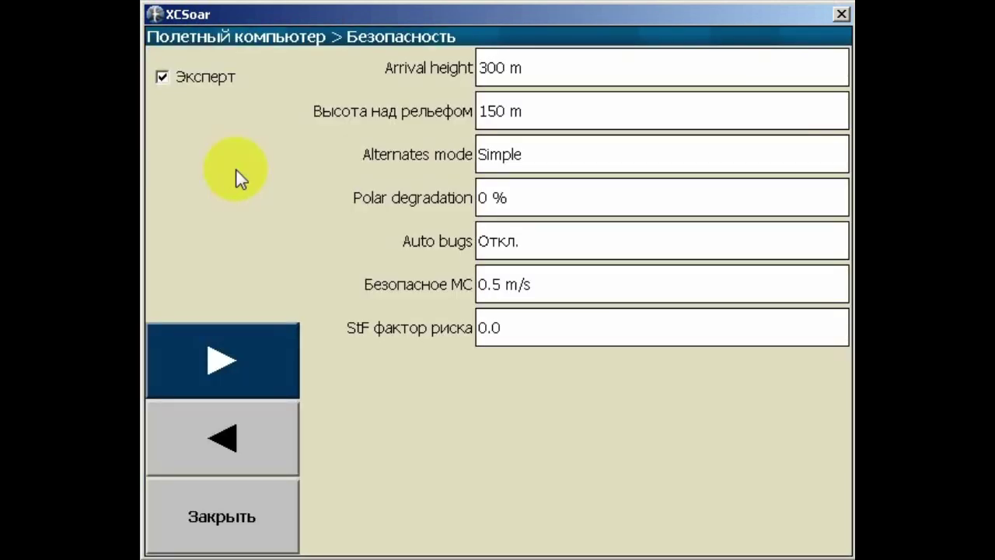
On the Полетный компьютер page, set the GR average period to 15 s, then continue to Ветер
{"action": "key", "text": "Right"}
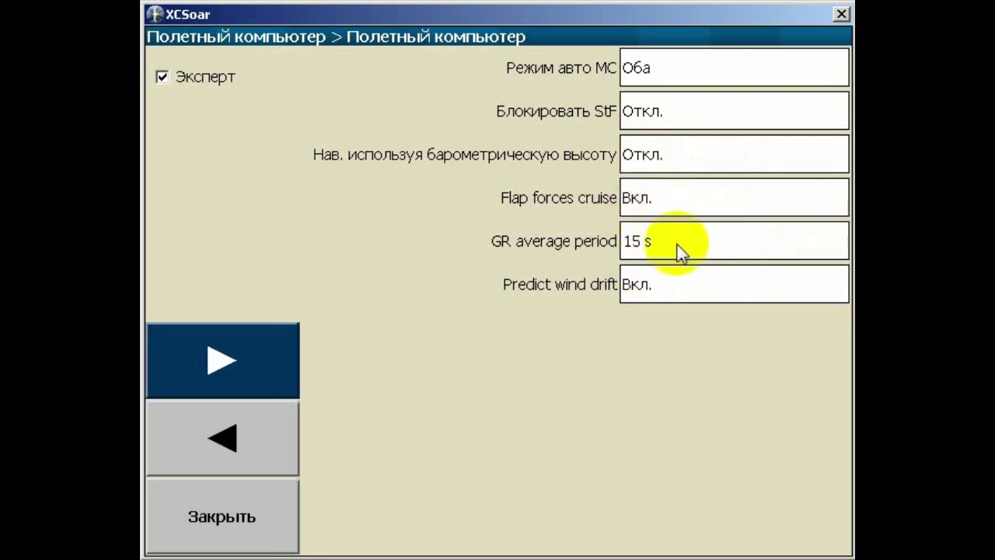
{"action": "left_click", "coordinate": [665, 249]}
{"action": "left_click", "coordinate": [313, 61]}
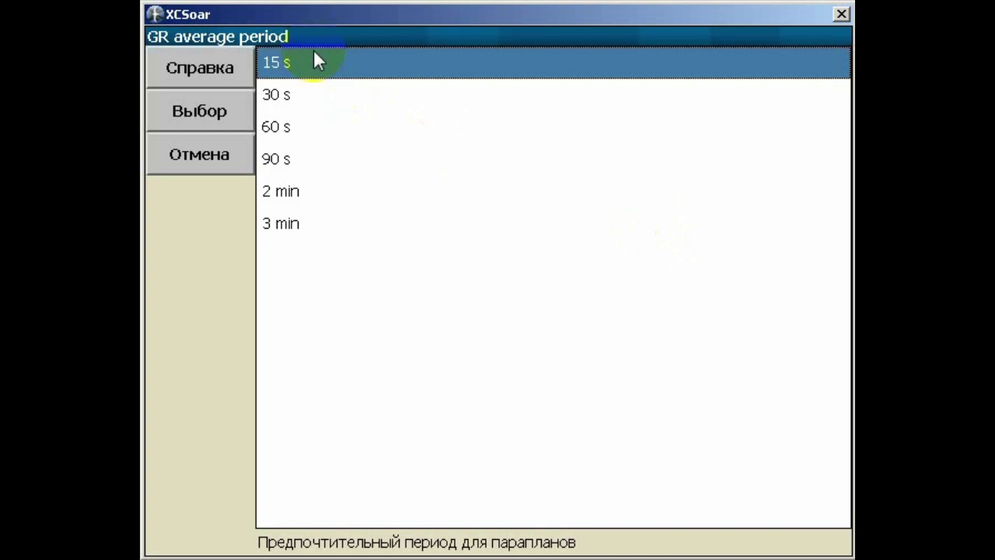
{"action": "left_click", "coordinate": [215, 106]}
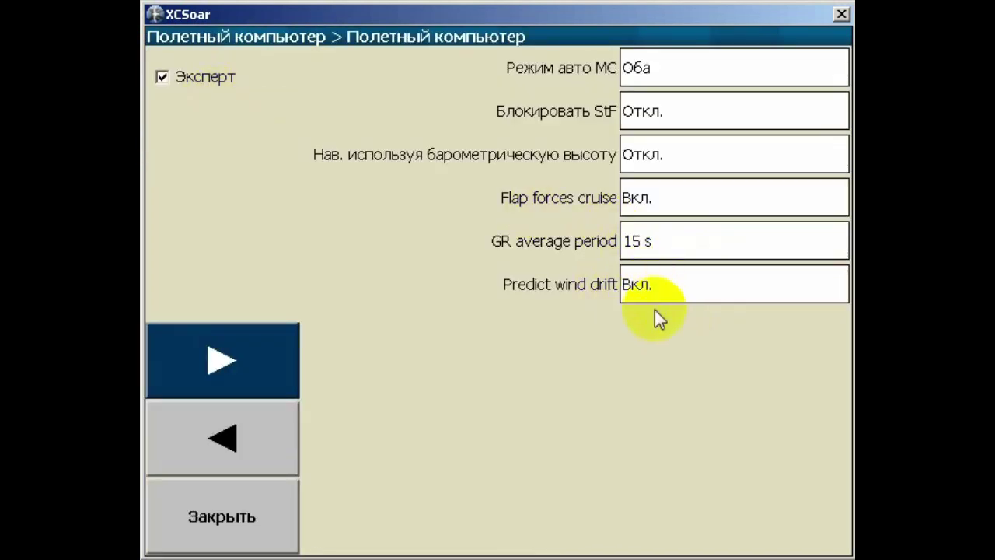
{"action": "left_click", "coordinate": [239, 360]}
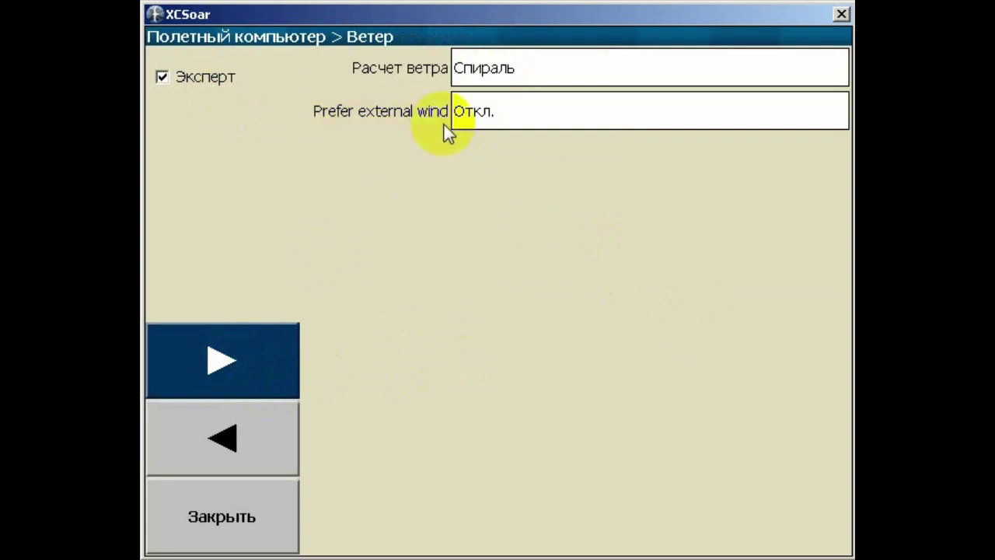
Page ahead to FLARM, Other and keep the thermal assistant set to Откл
{"action": "left_click", "coordinate": [265, 367]}
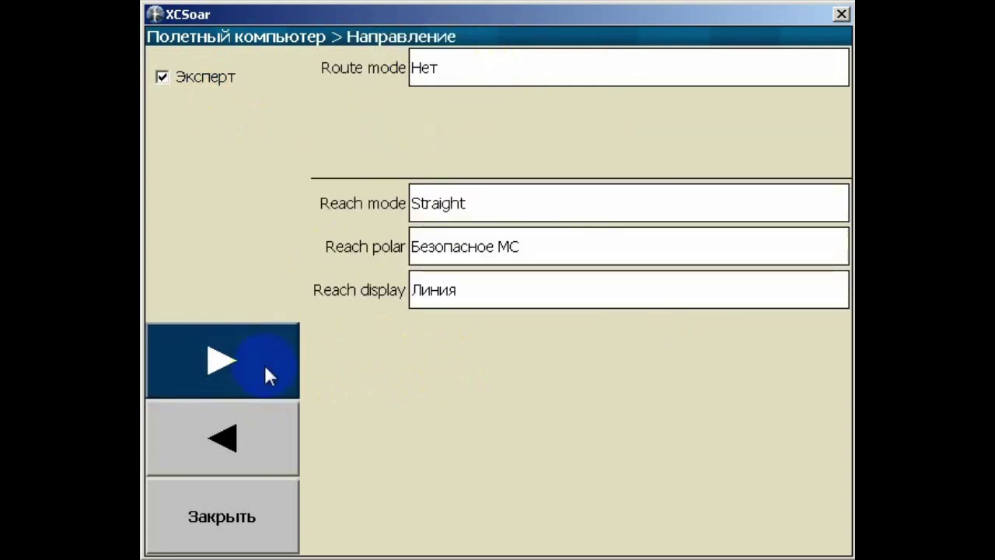
{"action": "left_click", "coordinate": [264, 364]}
{"action": "left_click", "coordinate": [264, 363]}
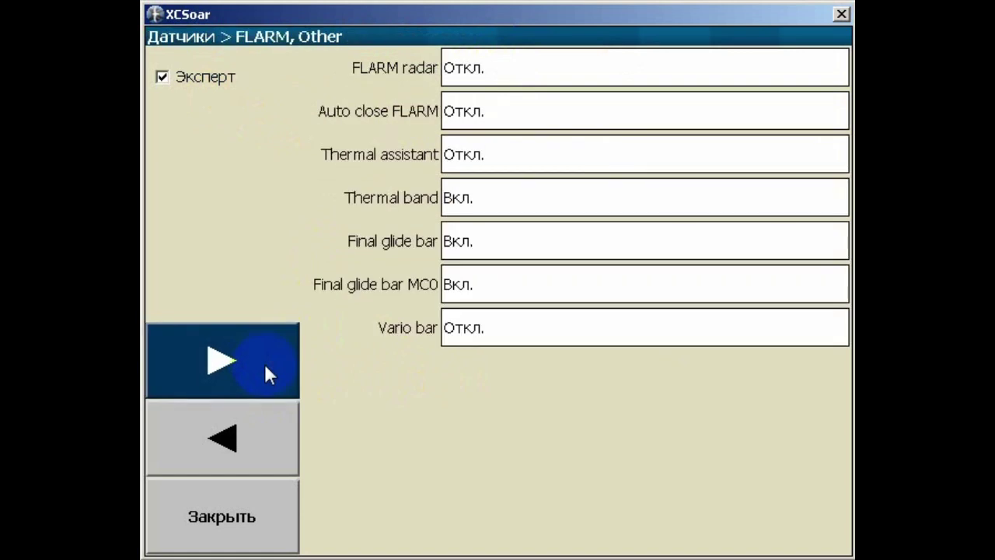
{"action": "left_click", "coordinate": [351, 155]}
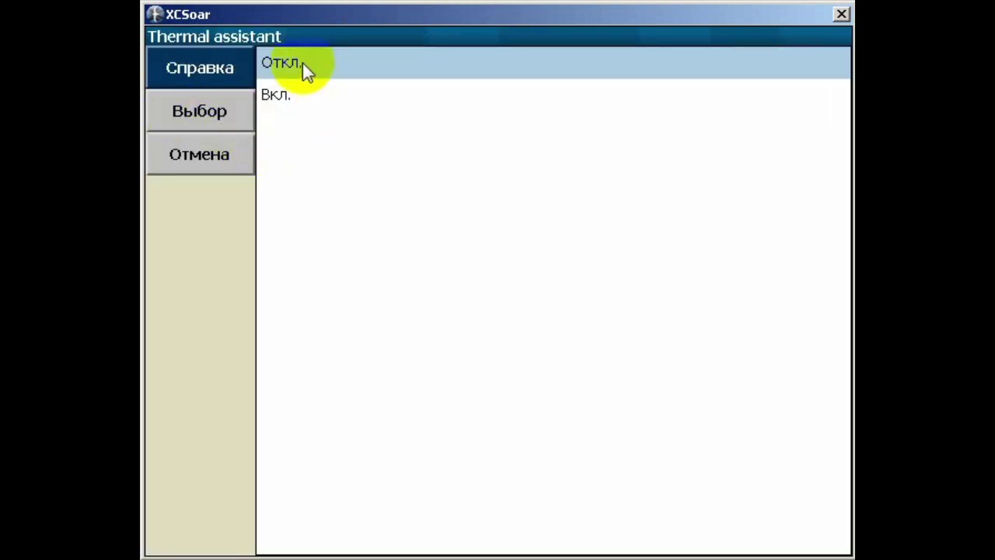
{"action": "left_click", "coordinate": [248, 109]}
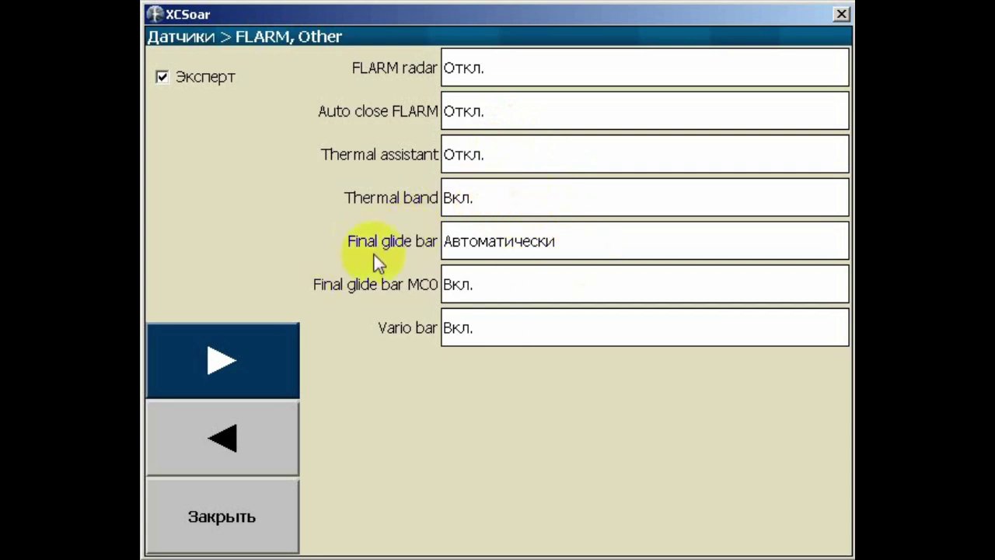
Set the final glide bar to Автоматически, then continue to the vario settings
{"action": "left_click", "coordinate": [594, 250]}
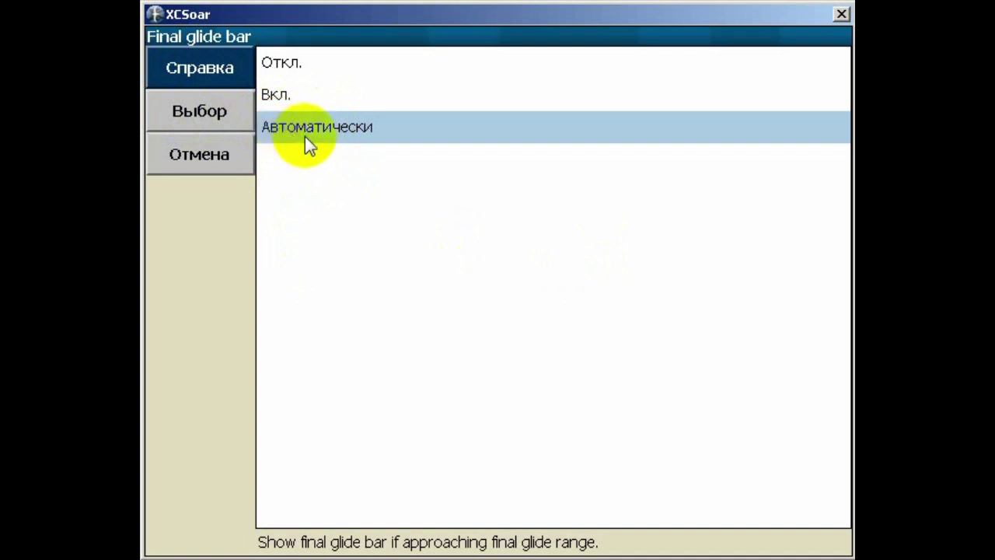
{"action": "left_click", "coordinate": [231, 111]}
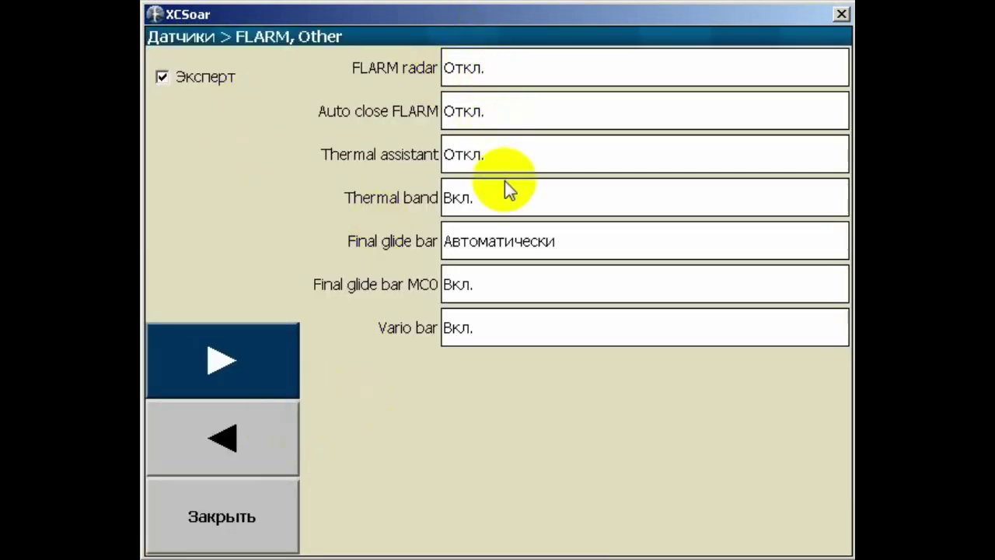
{"action": "left_click", "coordinate": [254, 376]}
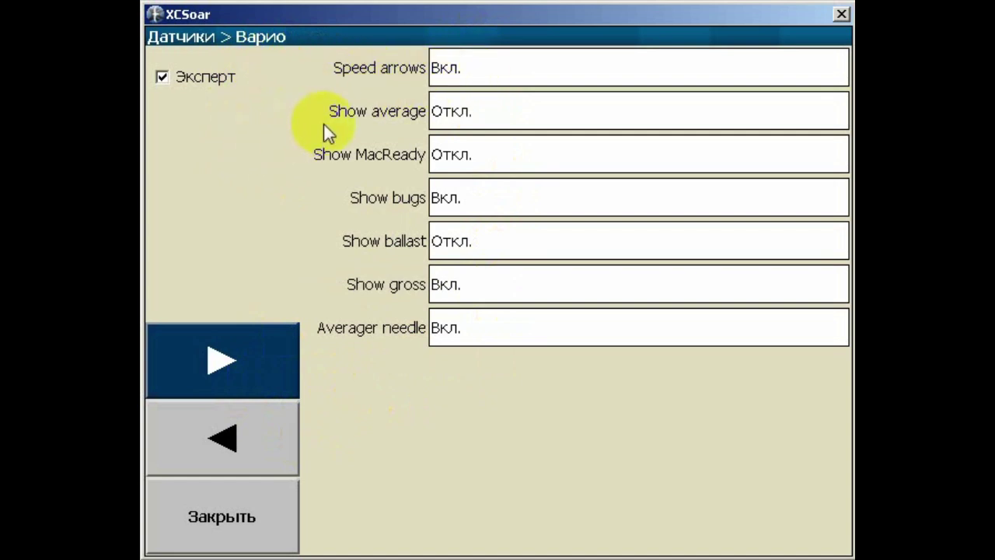
Set the vario Show average option to Вкл., then continue to Task Defaults > Задача
{"action": "left_click", "coordinate": [476, 111]}
{"action": "left_click", "coordinate": [275, 94]}
{"action": "left_click", "coordinate": [200, 113]}
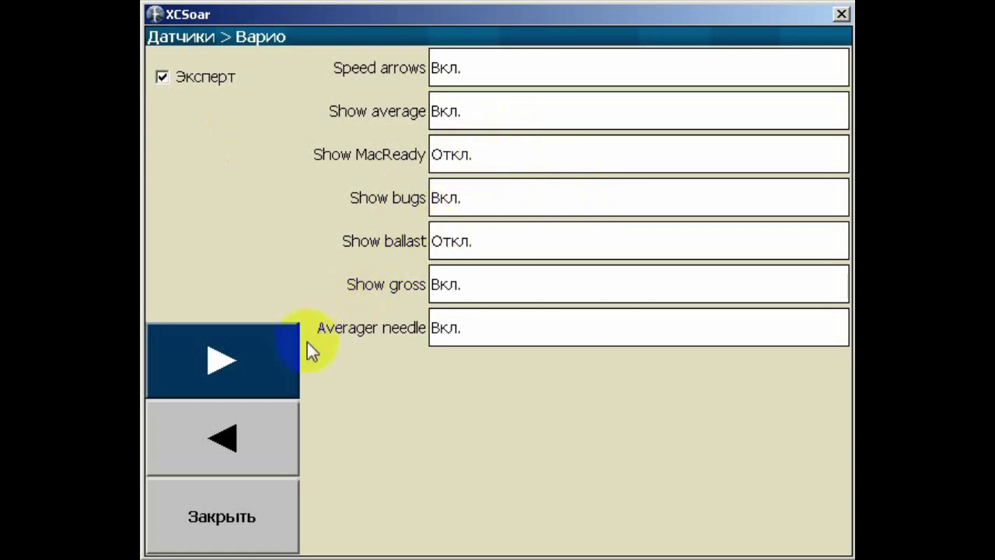
{"action": "left_click", "coordinate": [265, 352]}
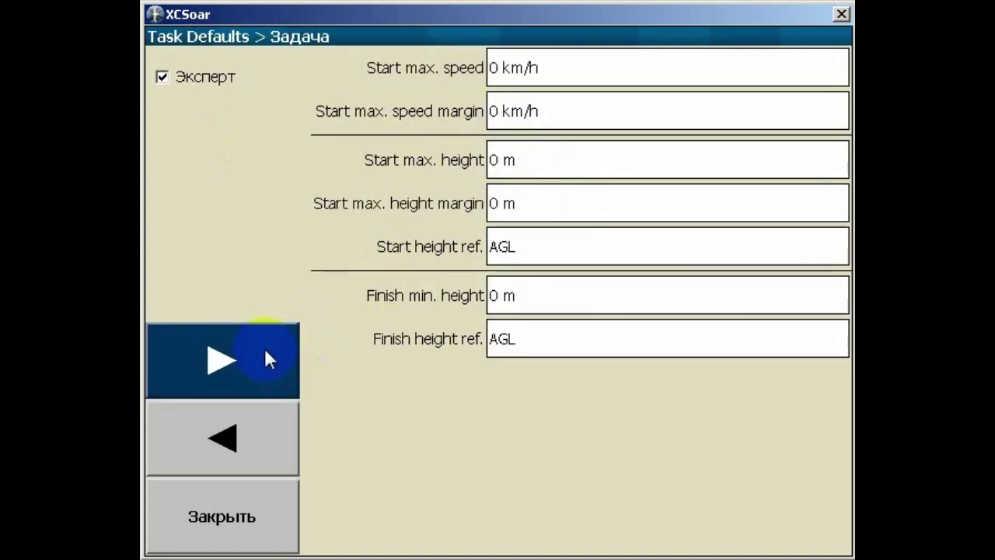
Page past Turnpoint Types to the Look > Language, Input page with Russian (ru.mo)
{"action": "left_click", "coordinate": [265, 351]}
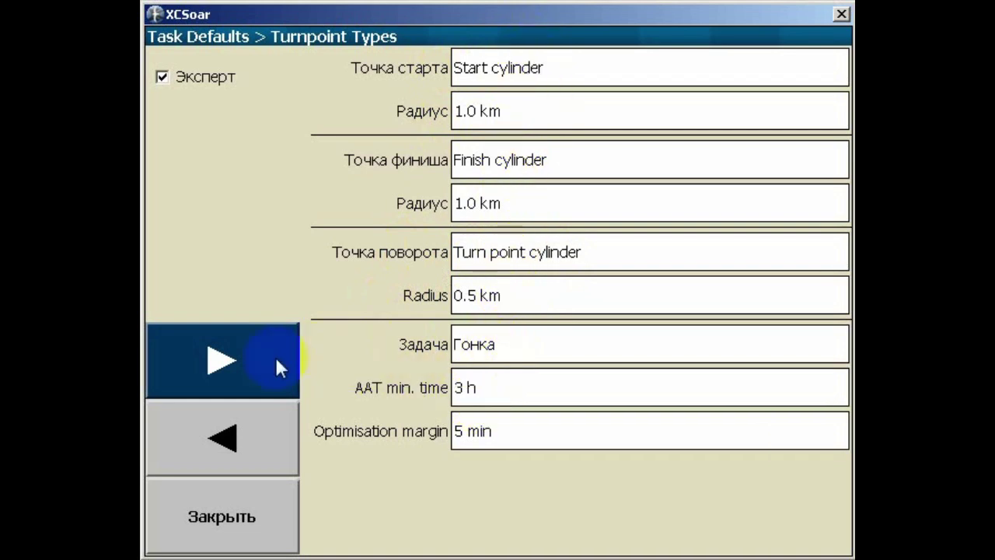
{"action": "left_click", "coordinate": [233, 349]}
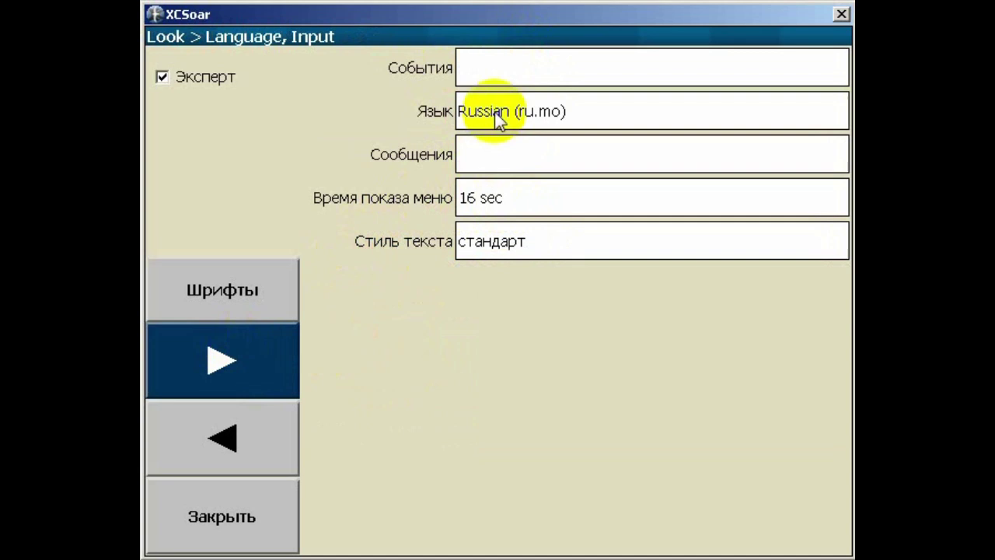
Leave Стиль текста at стандарт and go on to Look > Screen Layout
{"action": "left_click", "coordinate": [502, 250]}
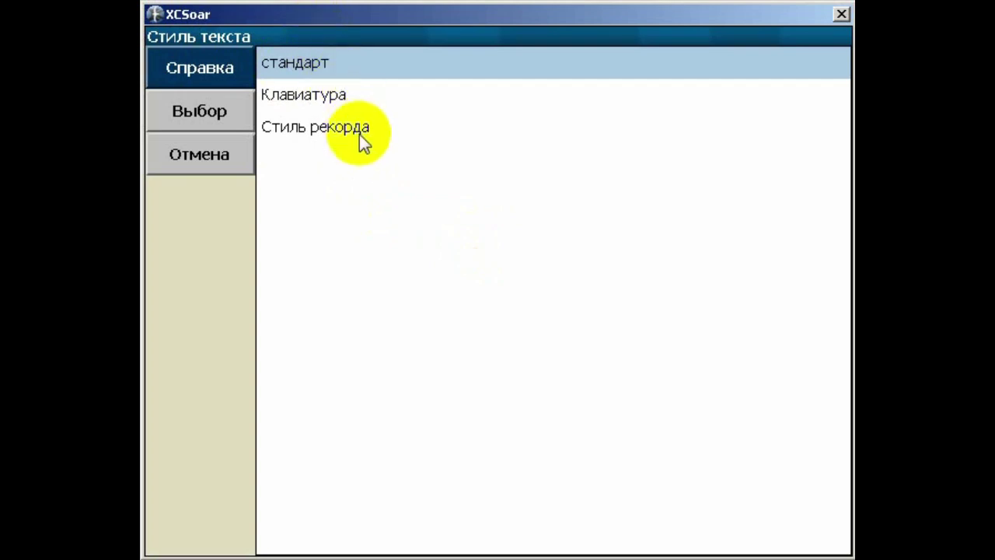
{"action": "left_click", "coordinate": [220, 160]}
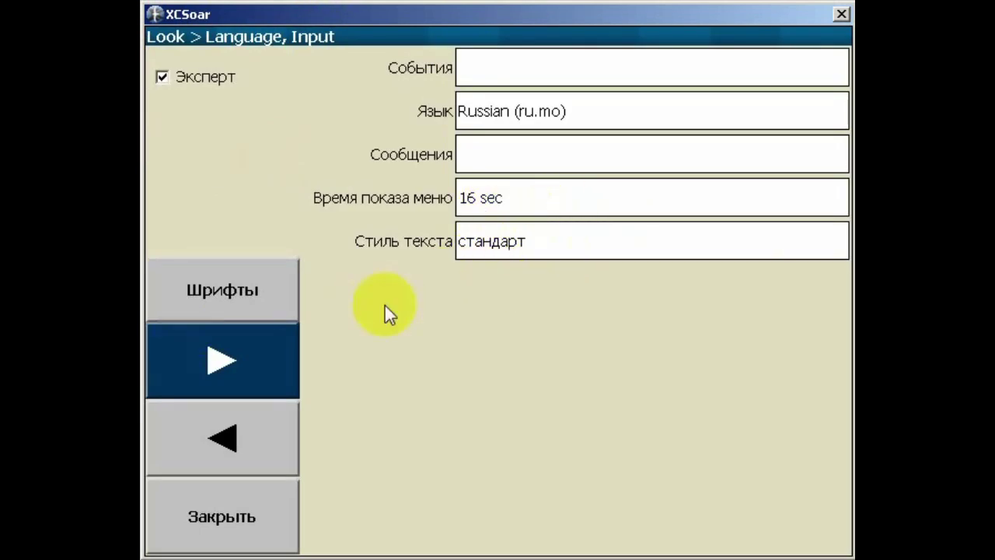
{"action": "left_click", "coordinate": [245, 361]}
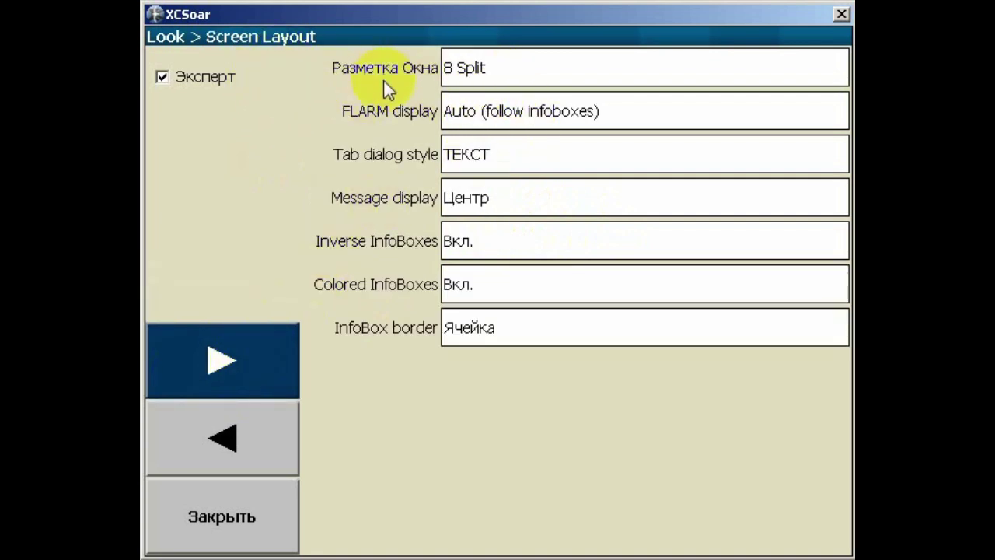
Keep Разметка Окна at 8 Split and close the configuration back to the map
{"action": "left_click", "coordinate": [522, 73]}
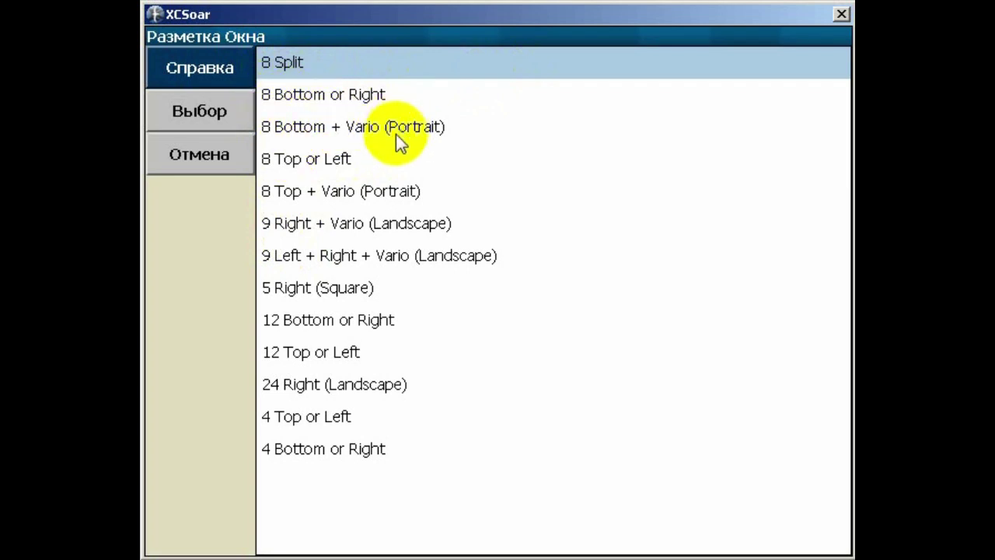
{"action": "left_click", "coordinate": [313, 63]}
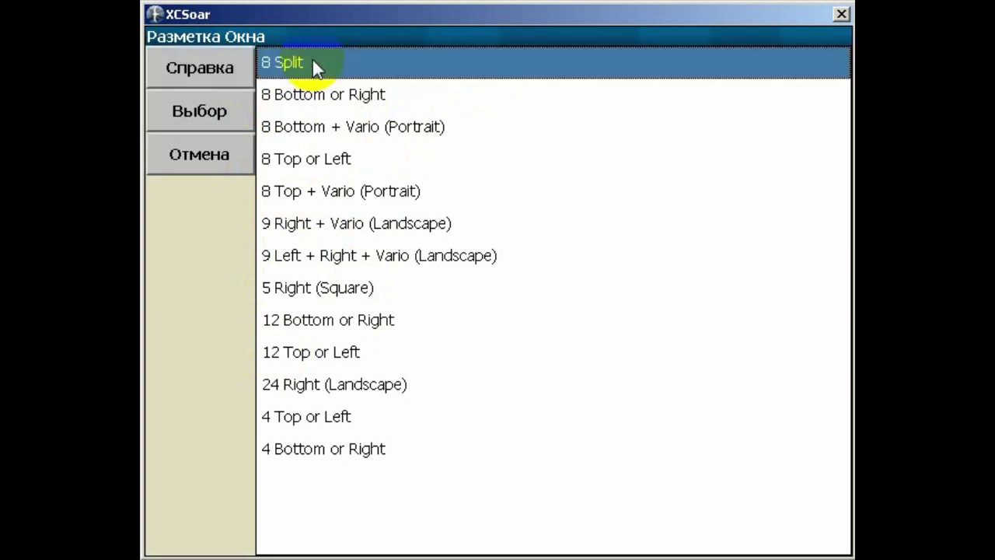
{"action": "left_click", "coordinate": [200, 111]}
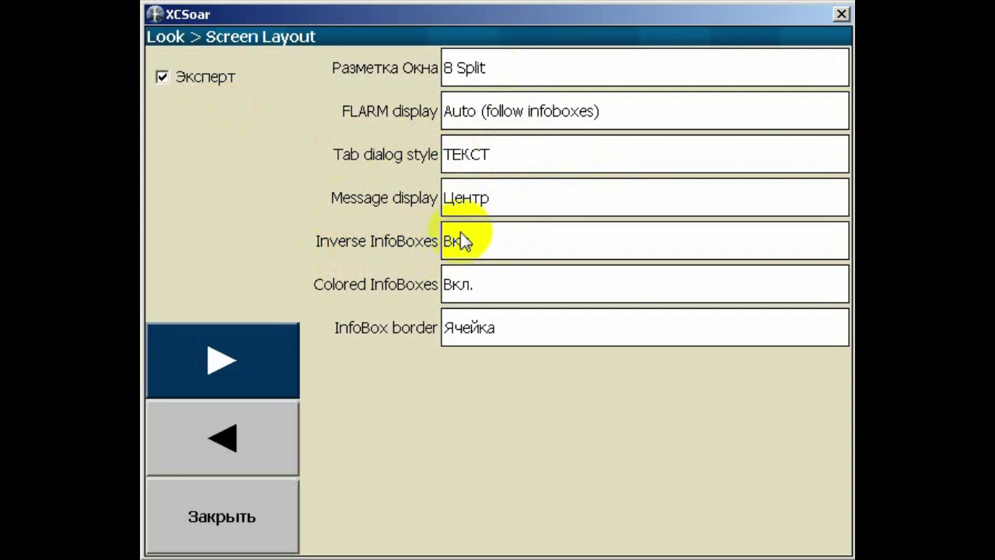
{"action": "left_click", "coordinate": [222, 526]}
{"action": "left_click", "coordinate": [232, 532]}
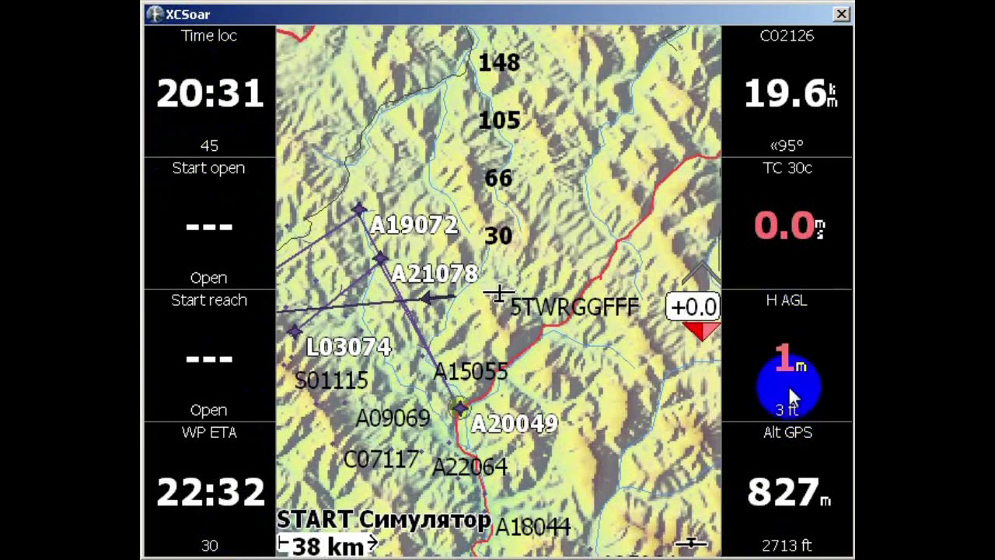
Dismiss the map elements details and reopen Настройки > СИСТЕМА > Screen Layout
{"action": "left_click", "coordinate": [655, 484]}
{"action": "left_click", "coordinate": [253, 234]}
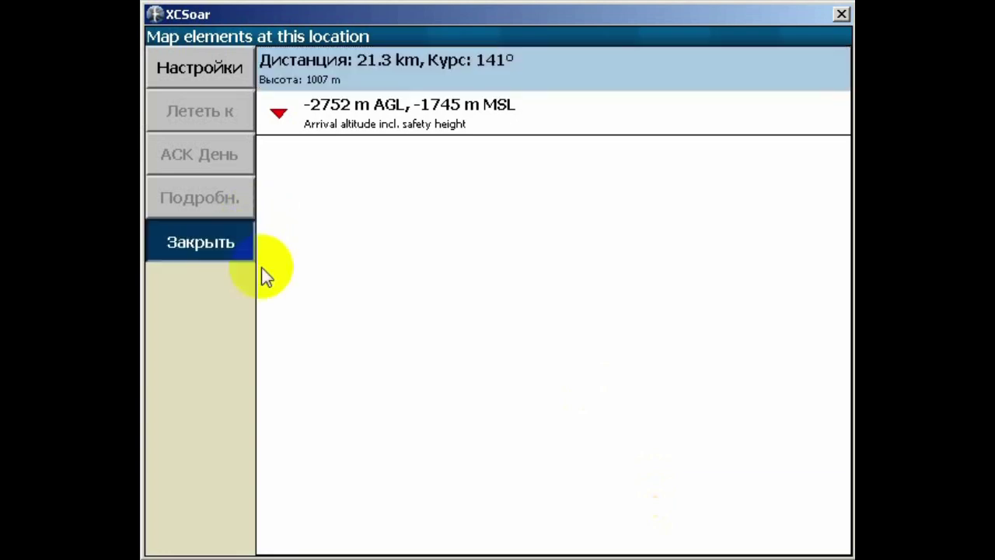
{"action": "double_click", "coordinate": [262, 268]}
{"action": "left_click", "coordinate": [262, 289]}
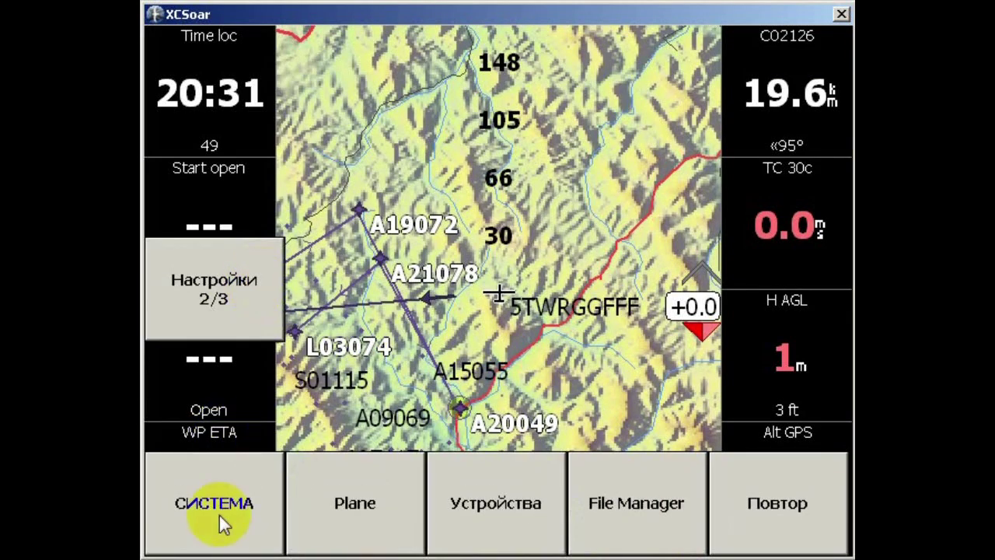
{"action": "left_click", "coordinate": [220, 513]}
{"action": "left_click", "coordinate": [693, 246]}
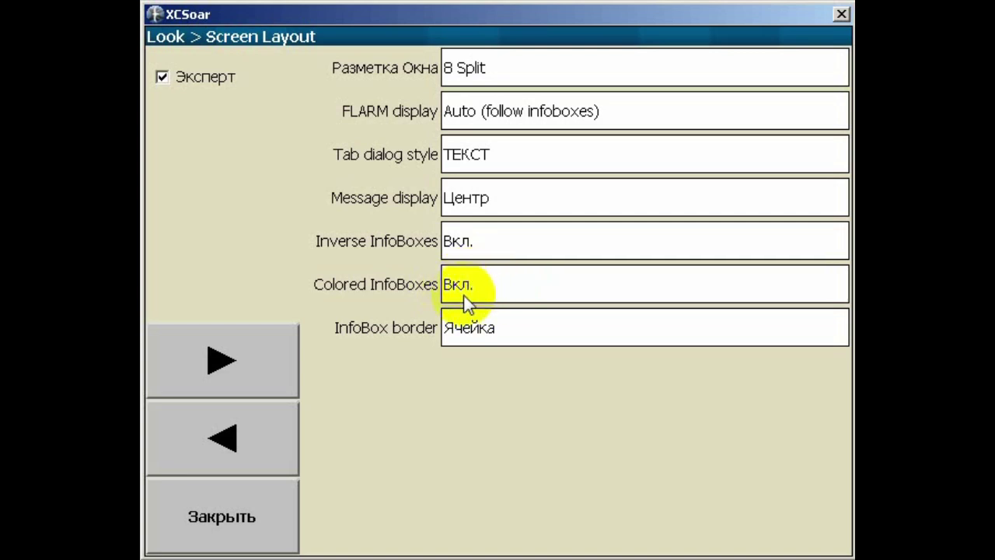
On Look > Pages, select START and add a new map page
{"action": "left_click", "coordinate": [244, 368]}
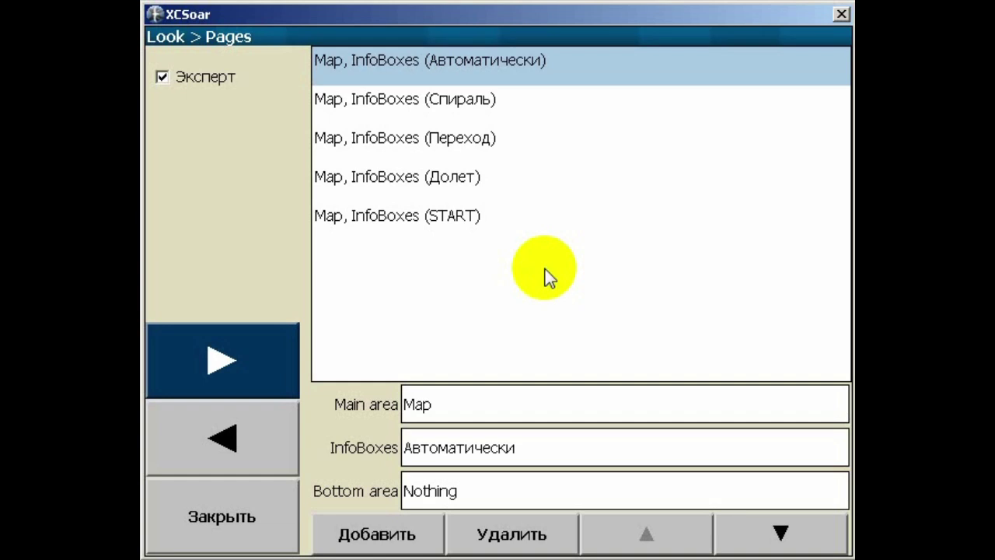
{"action": "left_click", "coordinate": [423, 226]}
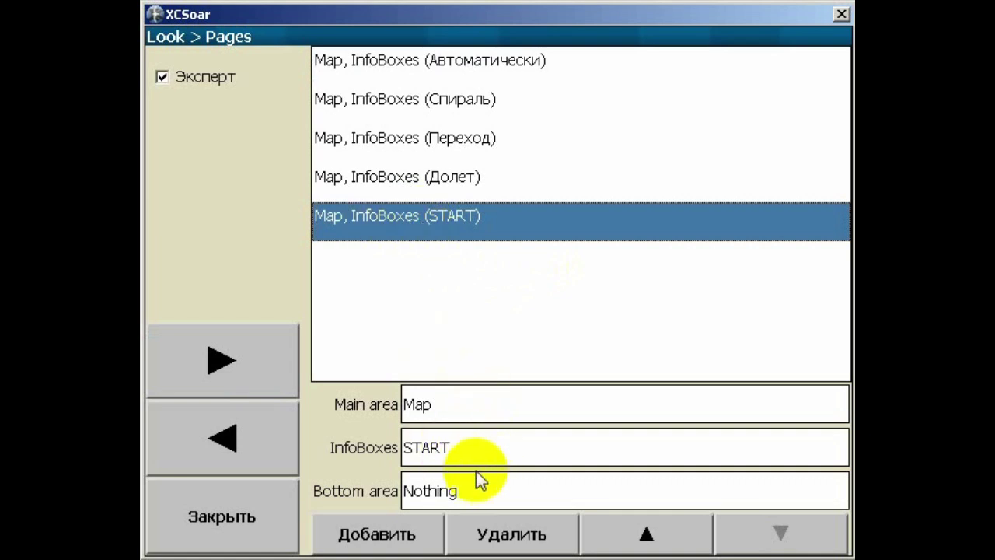
{"action": "left_click", "coordinate": [378, 533]}
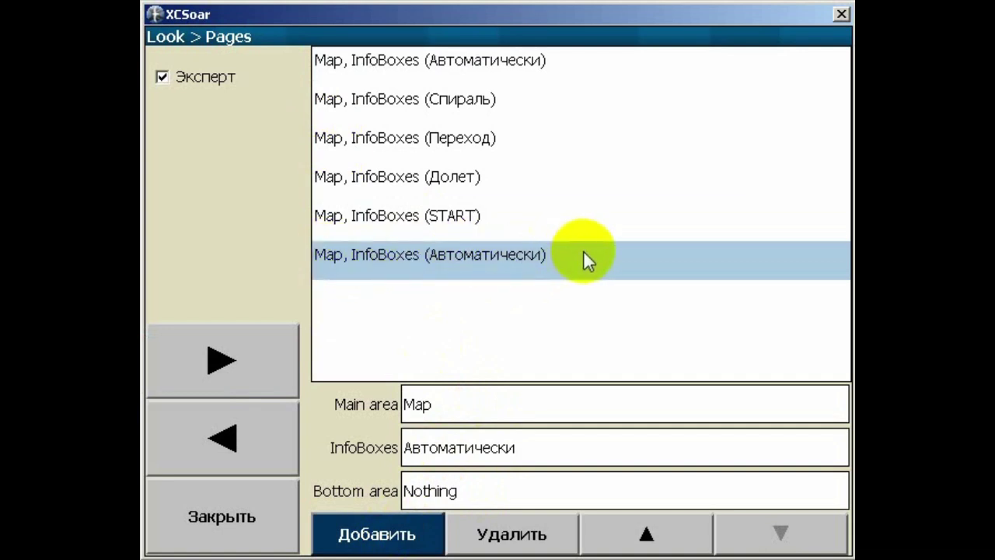
{"action": "left_click", "coordinate": [478, 448]}
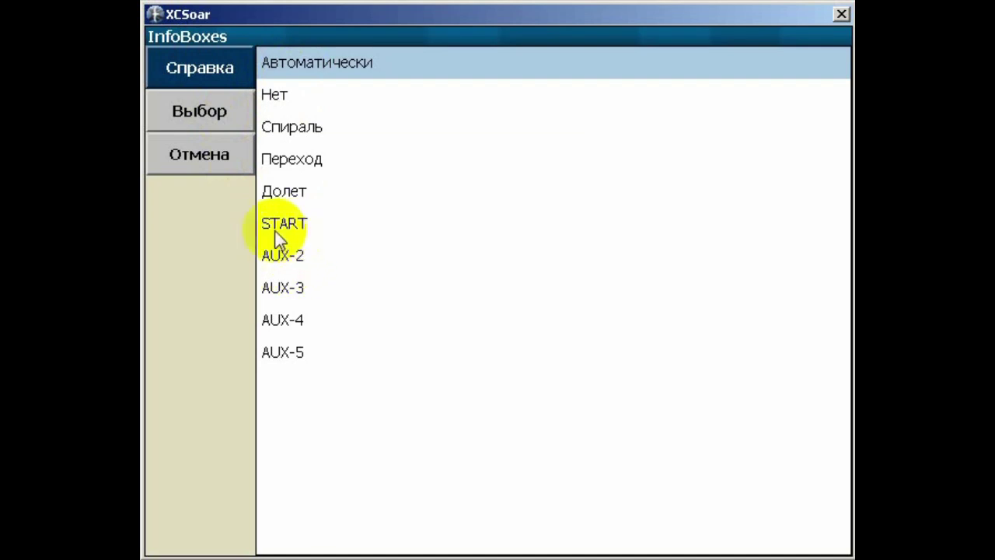
{"action": "left_click", "coordinate": [225, 157]}
Delete the extra map page and keep START as the last page's InfoBox set
{"action": "left_click", "coordinate": [506, 531]}
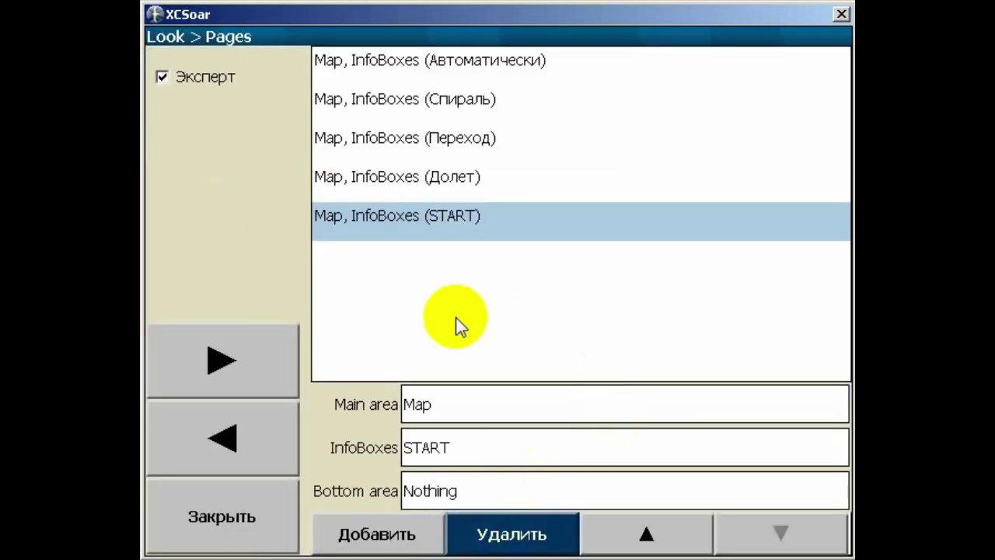
{"action": "left_click", "coordinate": [340, 211]}
{"action": "left_click", "coordinate": [355, 215]}
{"action": "left_click", "coordinate": [422, 402]}
{"action": "left_click", "coordinate": [451, 462]}
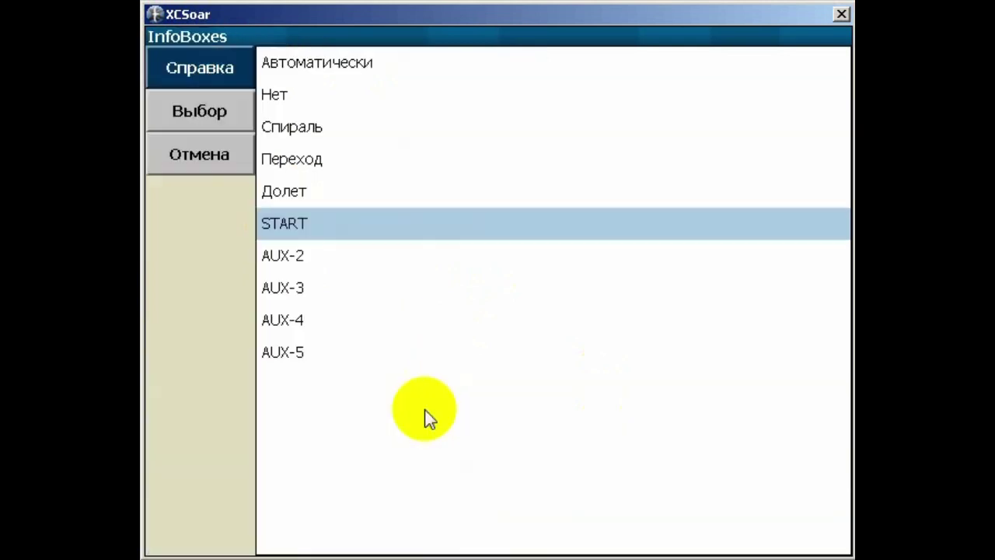
{"action": "left_click", "coordinate": [288, 227]}
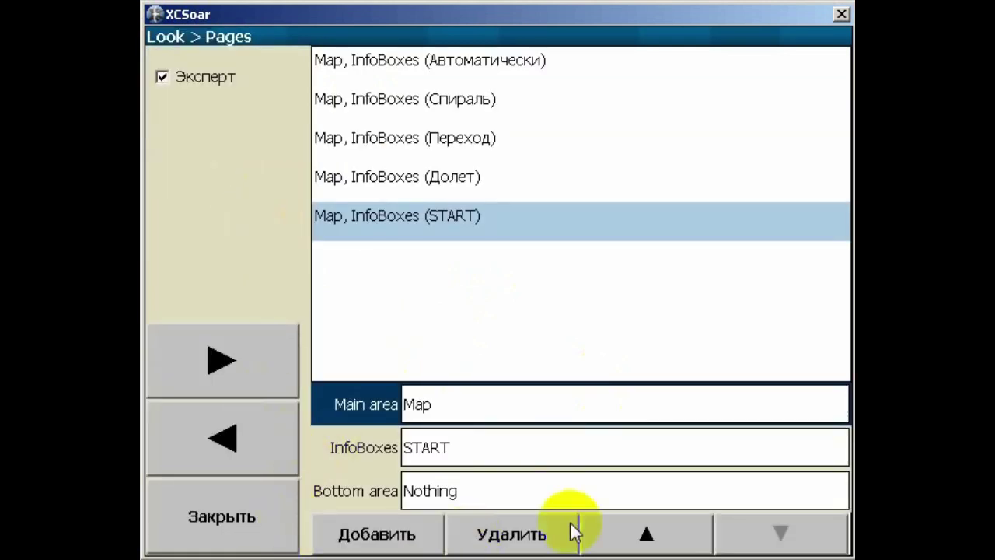
Review the Долет, Переход, Спираль and Автоматически pages, then continue to InfoBox Sets
{"action": "left_click", "coordinate": [449, 181]}
{"action": "left_click", "coordinate": [464, 144]}
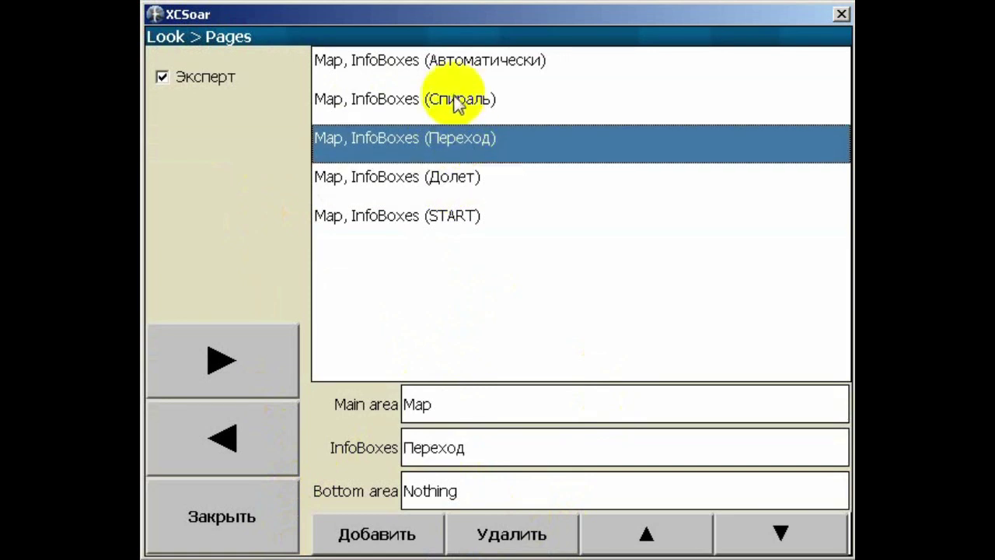
{"action": "left_click", "coordinate": [454, 100]}
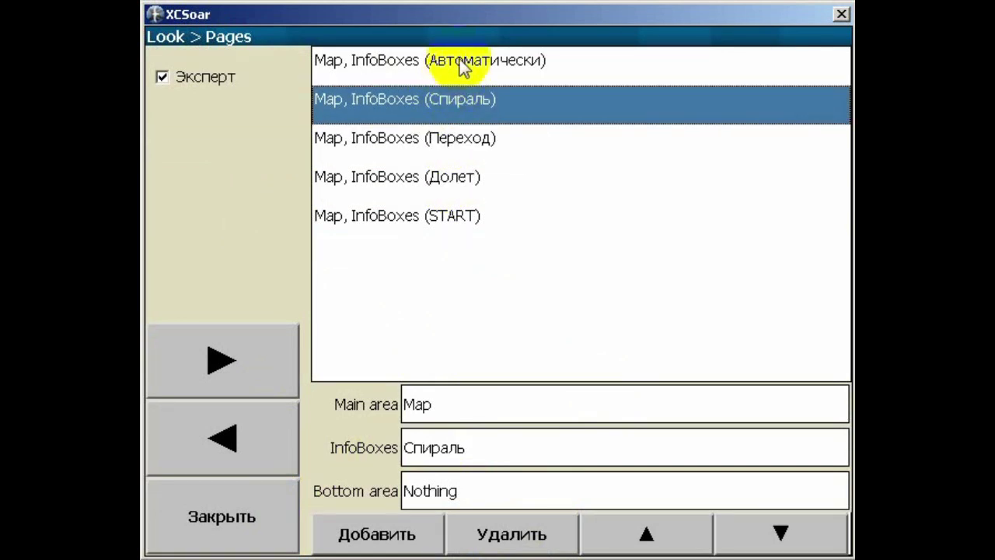
{"action": "left_click", "coordinate": [460, 60]}
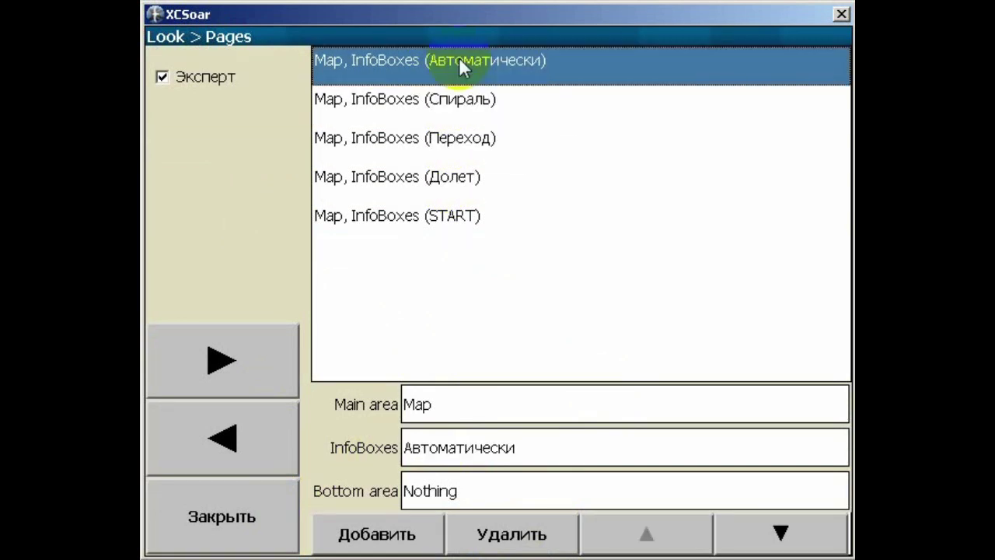
{"action": "left_click", "coordinate": [261, 368]}
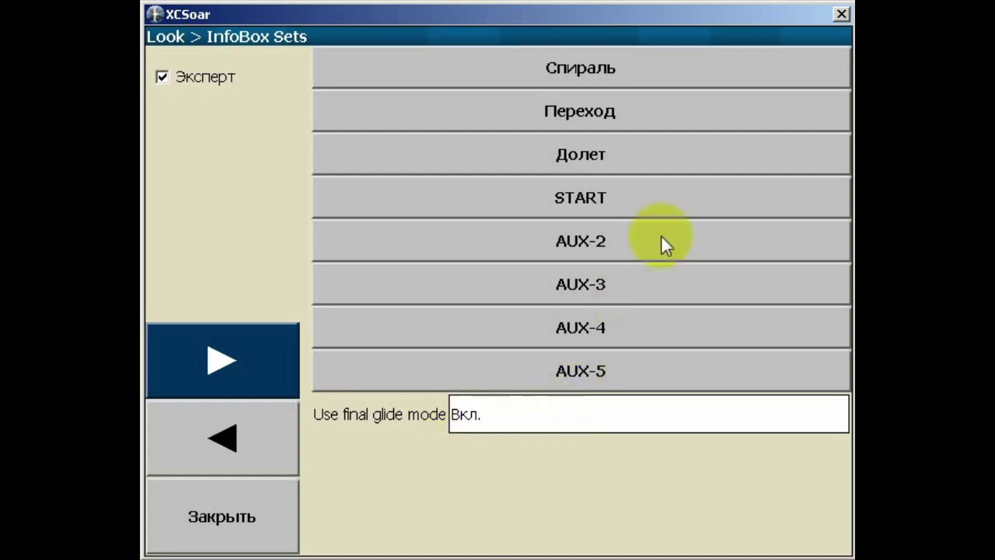
{"action": "left_click", "coordinate": [596, 69]}
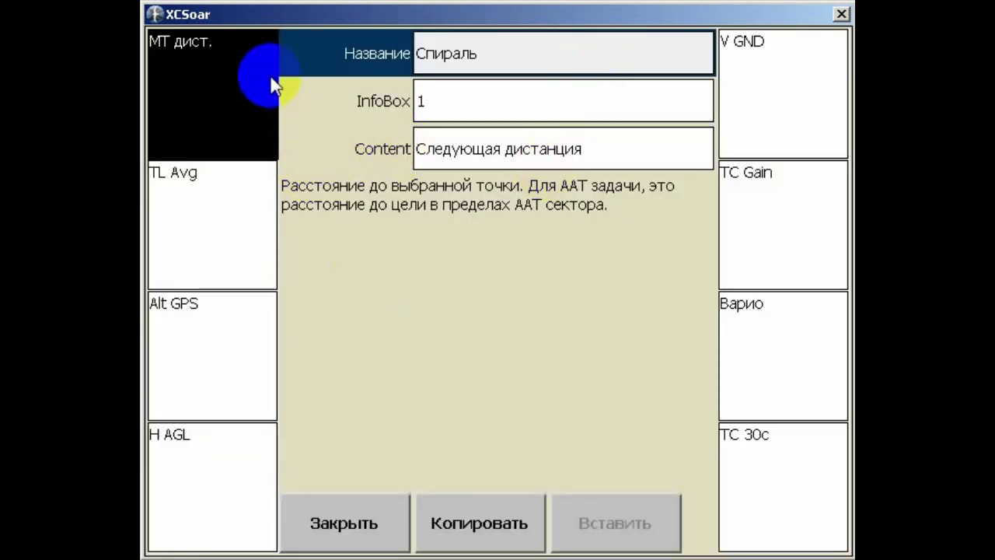
{"action": "left_click_drag", "start_coordinate": [274, 86], "coordinate": [195, 93]}
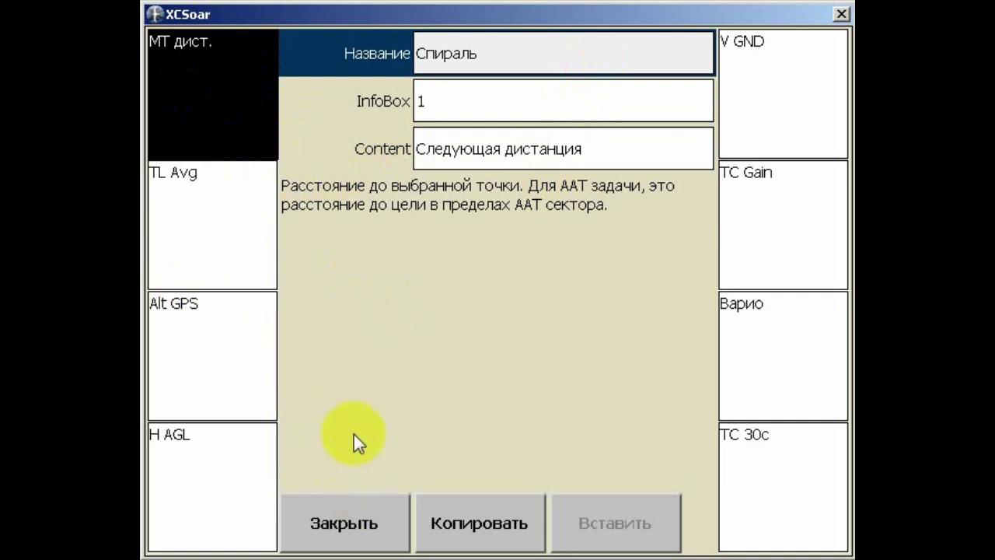
{"action": "left_click", "coordinate": [280, 120]}
{"action": "mouse_move", "coordinate": [281, 119]}
{"action": "left_mouse_down"}
{"action": "mouse_move", "coordinate": [266, 135]}
{"action": "mouse_move", "coordinate": [222, 77]}
{"action": "mouse_move", "coordinate": [244, 140]}
{"action": "left_mouse_up"}
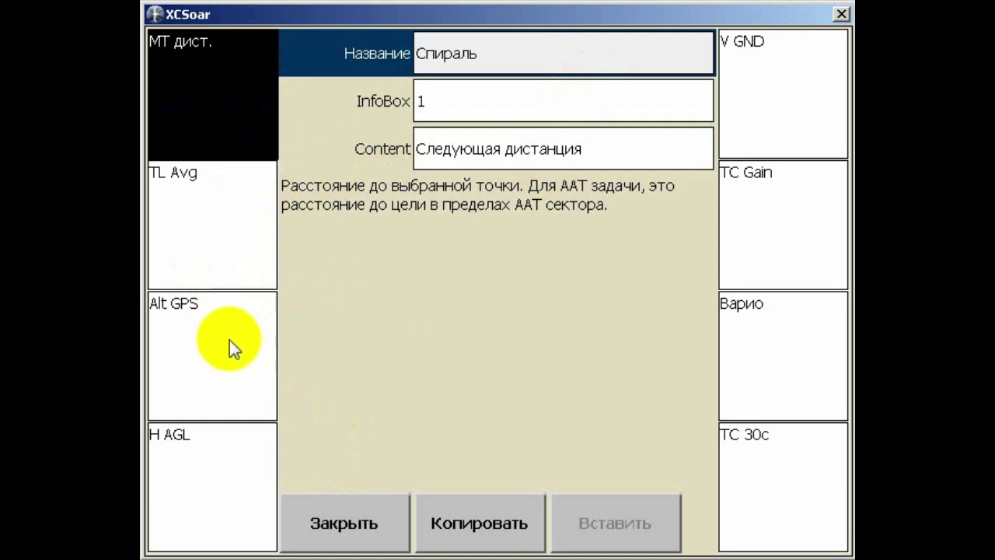
{"action": "left_click", "coordinate": [195, 491]}
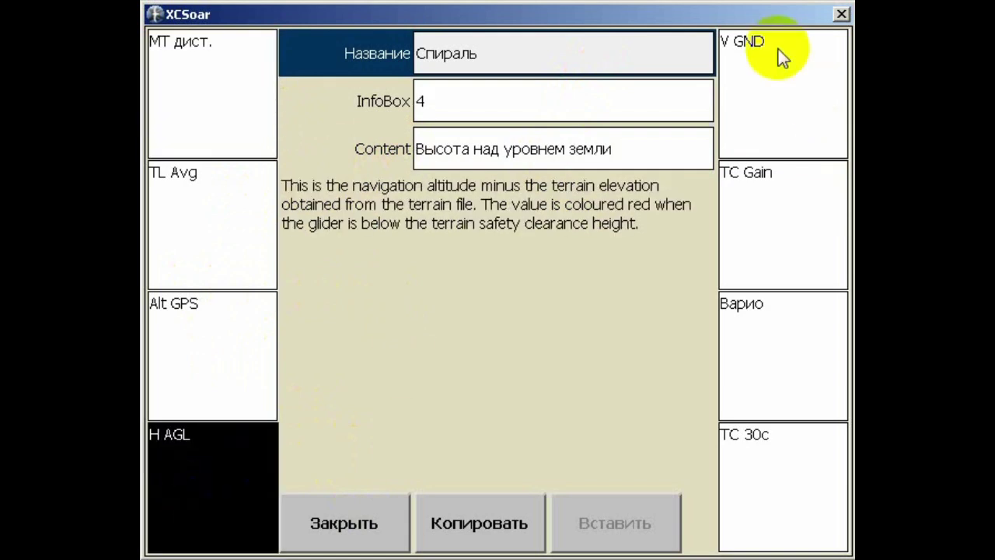
{"action": "left_click", "coordinate": [785, 71]}
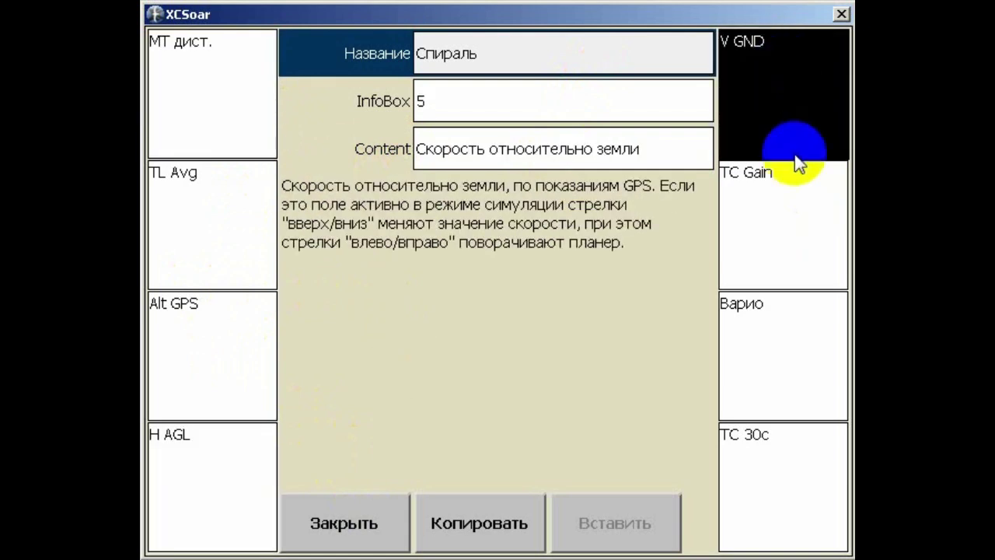
{"action": "left_click", "coordinate": [783, 349]}
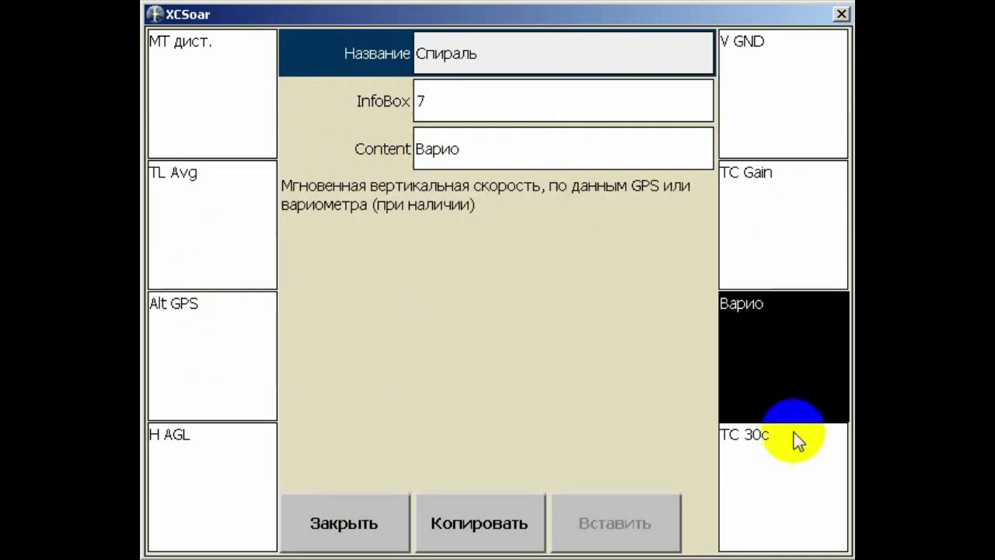
{"action": "left_click", "coordinate": [769, 476]}
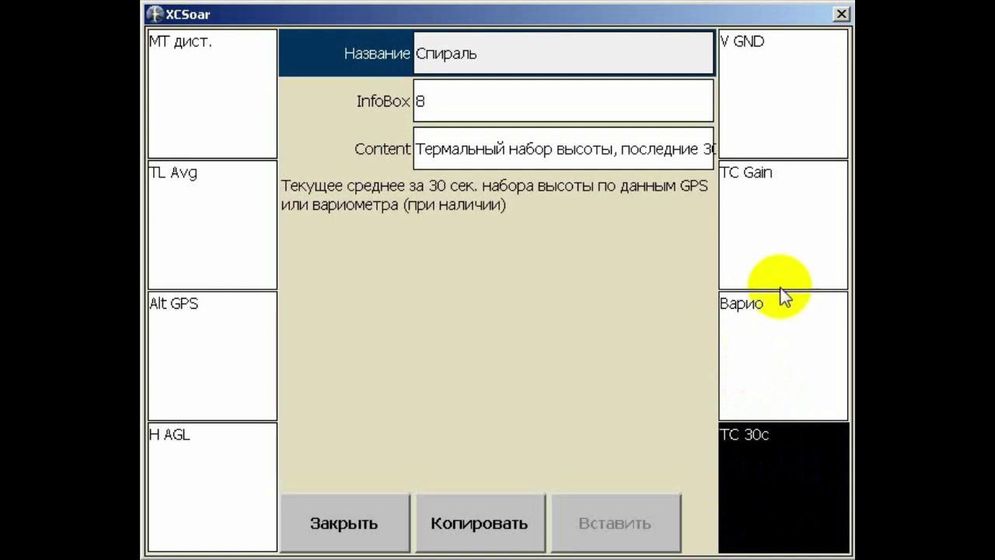
{"action": "left_click", "coordinate": [765, 231]}
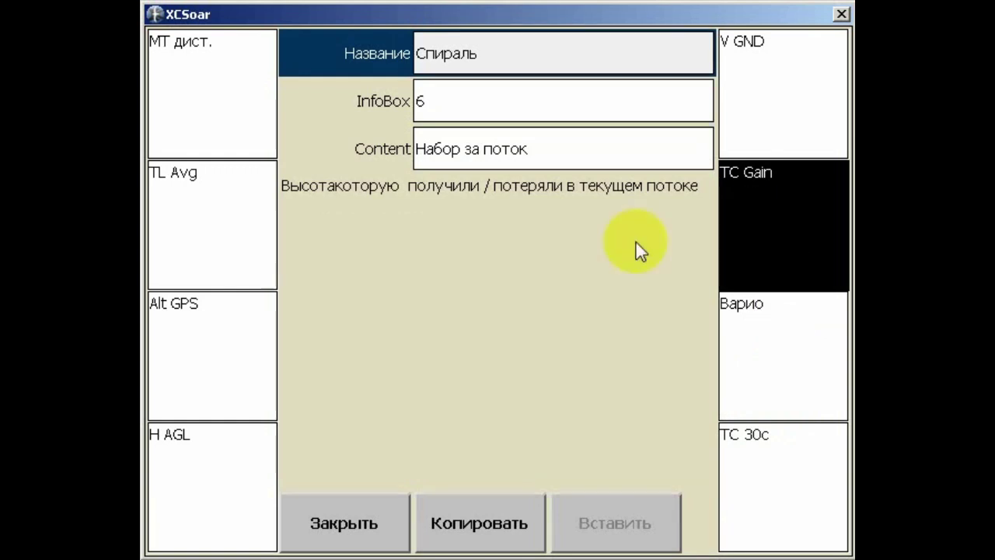
{"action": "left_click", "coordinate": [732, 201]}
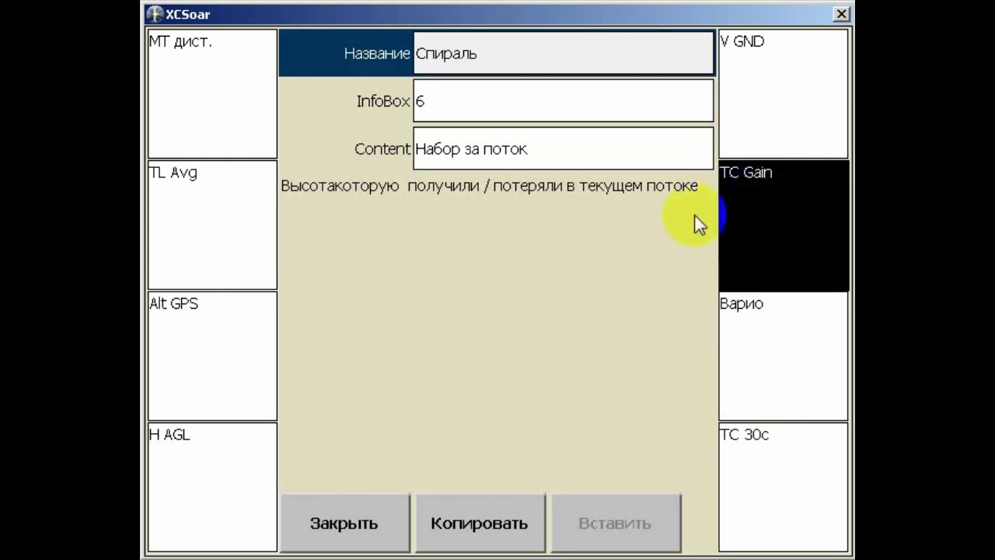
{"action": "left_click", "coordinate": [753, 197]}
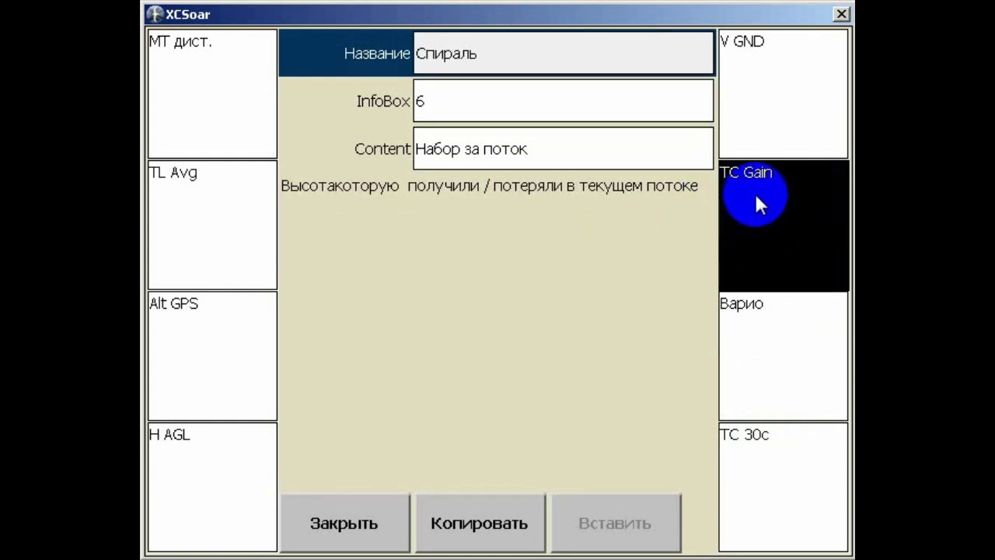
{"action": "mouse_move", "coordinate": [756, 196]}
{"action": "left_mouse_down"}
{"action": "mouse_move", "coordinate": [769, 194]}
{"action": "mouse_move", "coordinate": [772, 233]}
{"action": "mouse_move", "coordinate": [787, 230]}
{"action": "mouse_move", "coordinate": [748, 268]}
{"action": "mouse_move", "coordinate": [769, 274]}
{"action": "mouse_move", "coordinate": [769, 198]}
{"action": "left_mouse_up"}
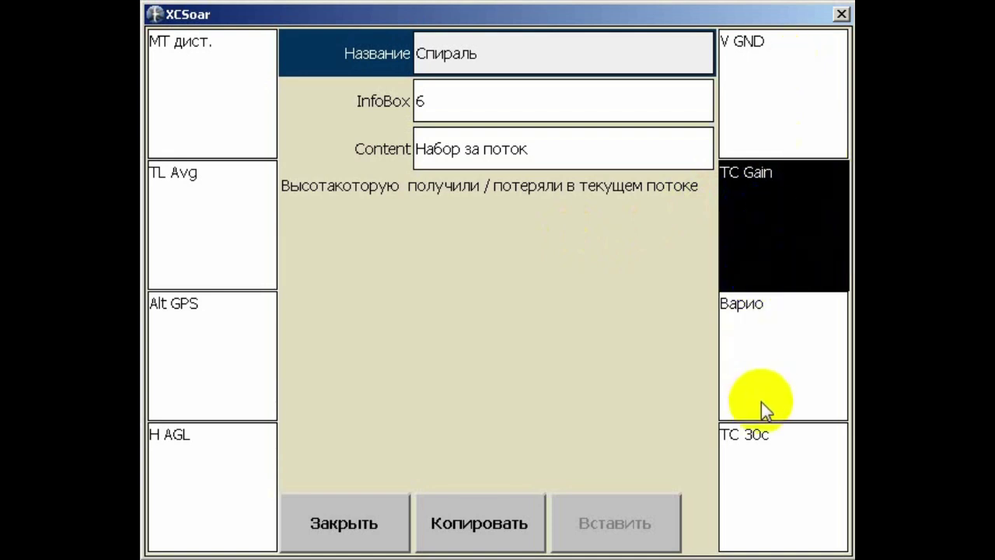
{"action": "left_click", "coordinate": [807, 74]}
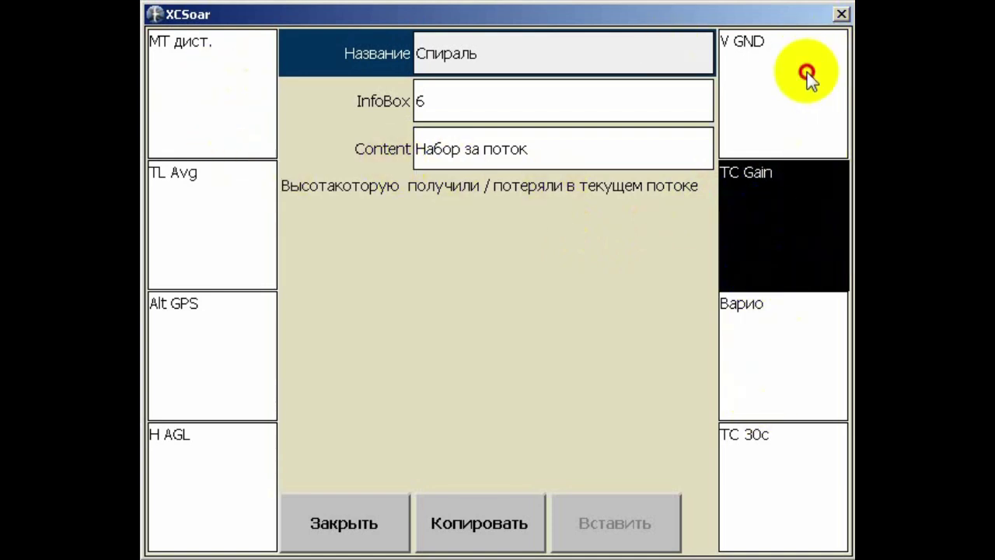
{"action": "left_click", "coordinate": [625, 148]}
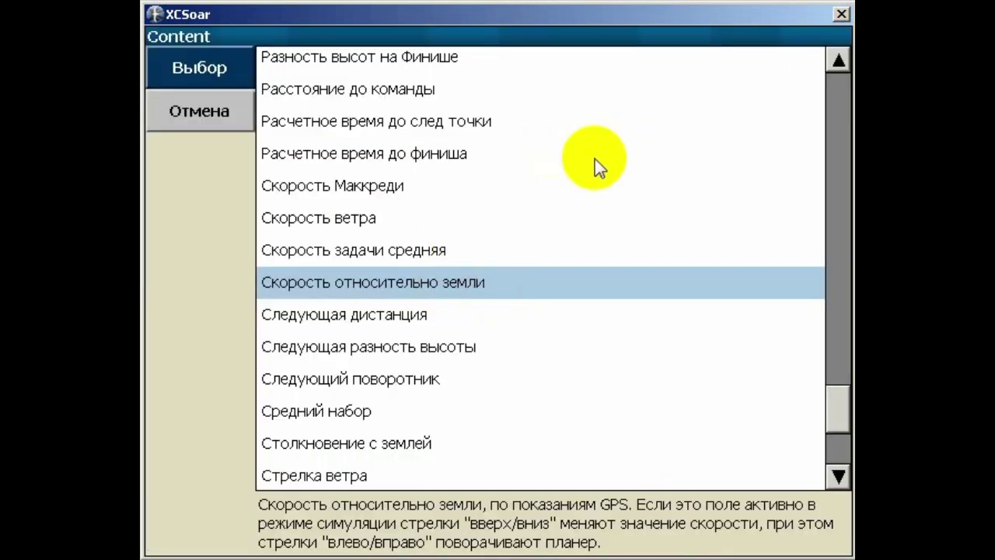
{"action": "left_click", "coordinate": [221, 120]}
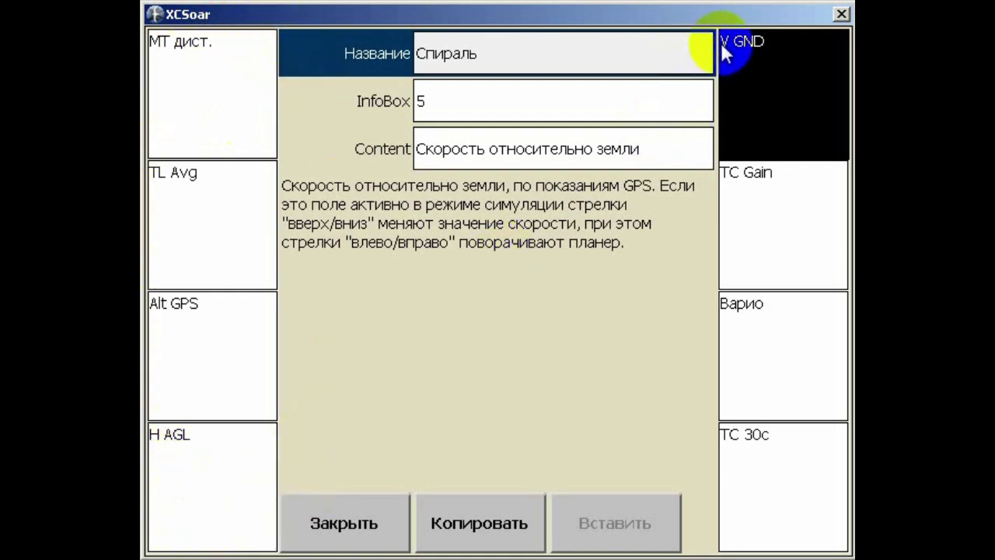
{"action": "left_click_drag", "start_coordinate": [791, 37], "coordinate": [765, 100]}
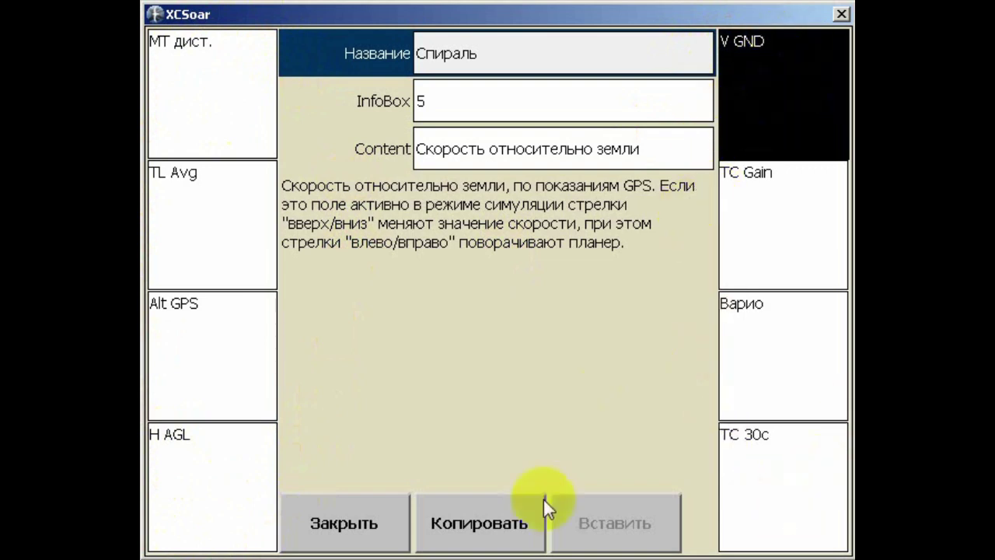
{"action": "left_click", "coordinate": [359, 525]}
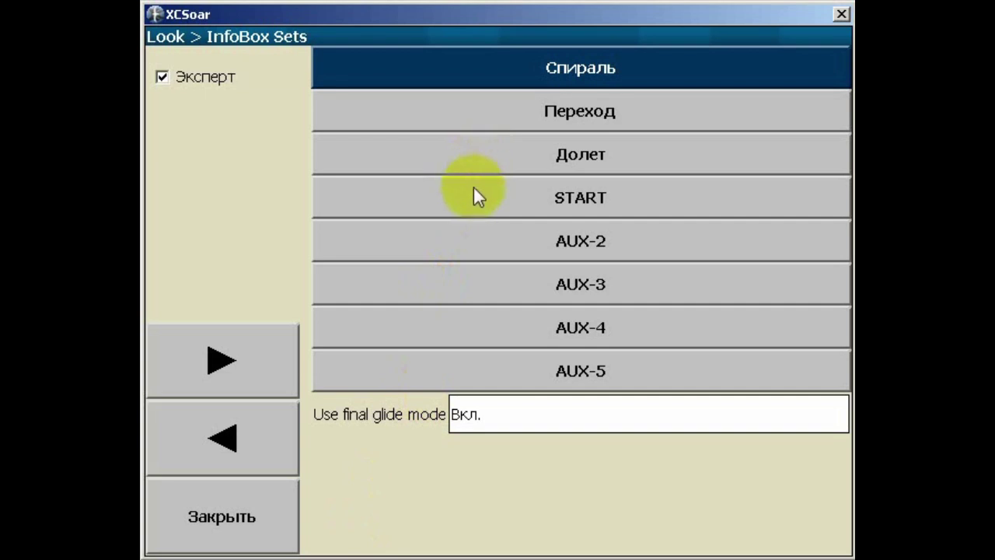
Open the START InfoBox set and check its Start open and Start reach boxes
{"action": "left_click", "coordinate": [583, 196]}
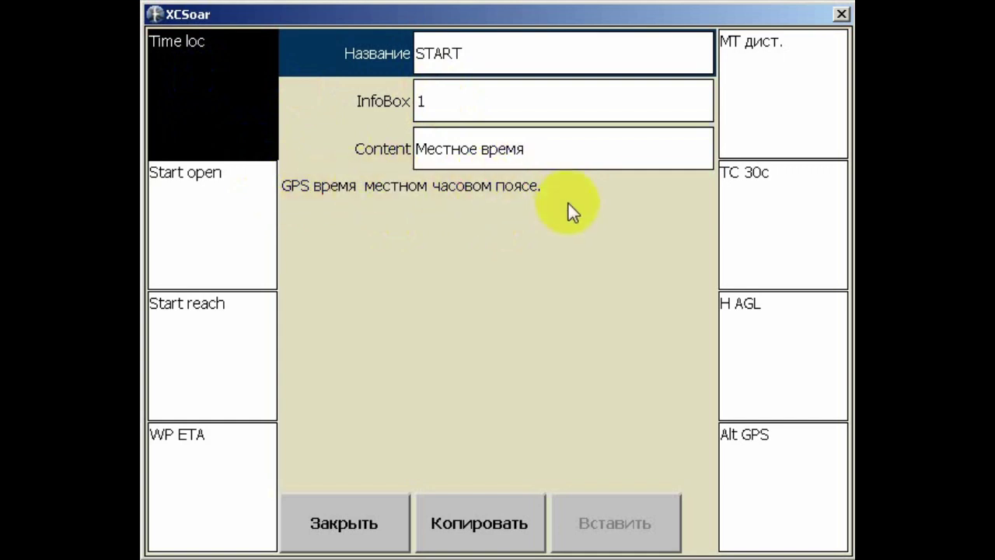
{"action": "left_click", "coordinate": [262, 127]}
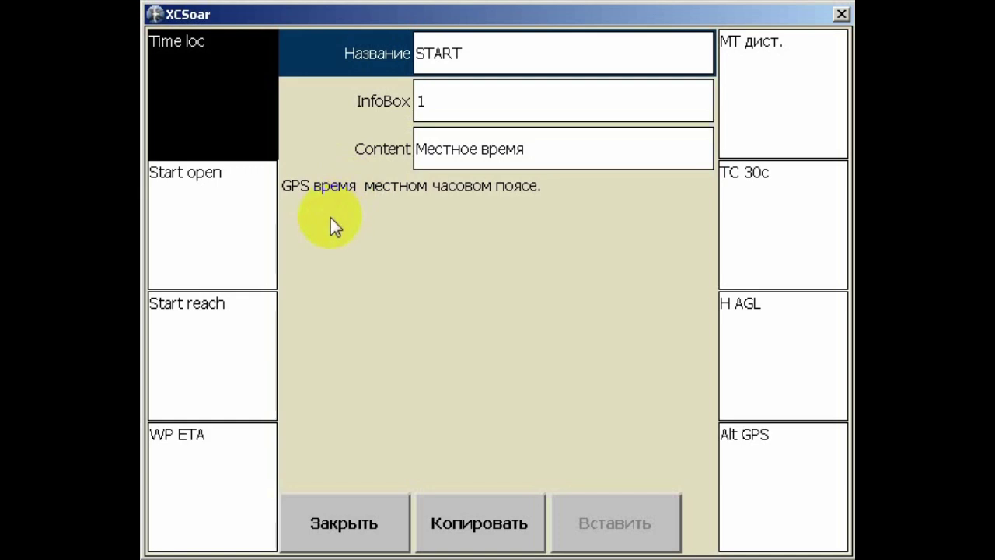
{"action": "left_click", "coordinate": [209, 216]}
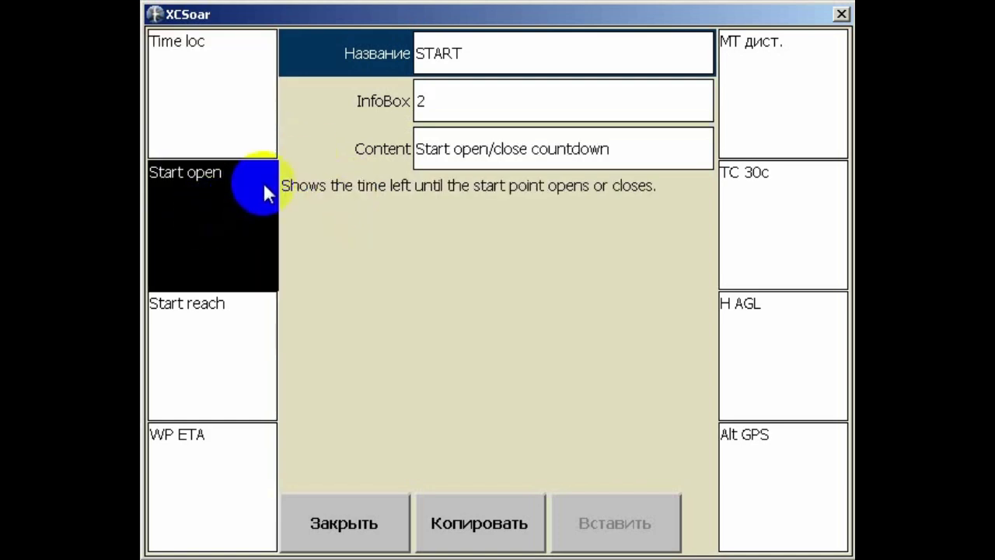
{"action": "left_click", "coordinate": [175, 215]}
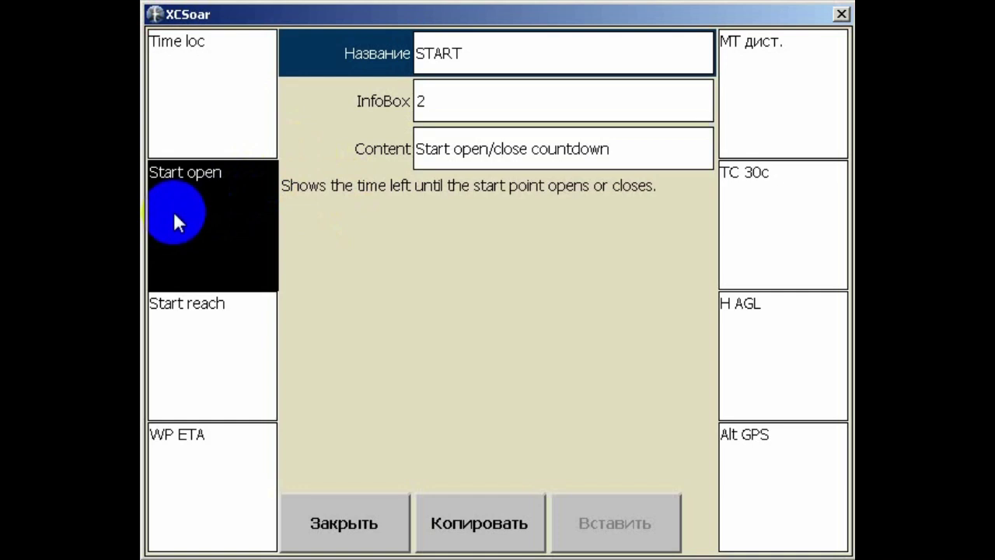
{"action": "left_click", "coordinate": [199, 332]}
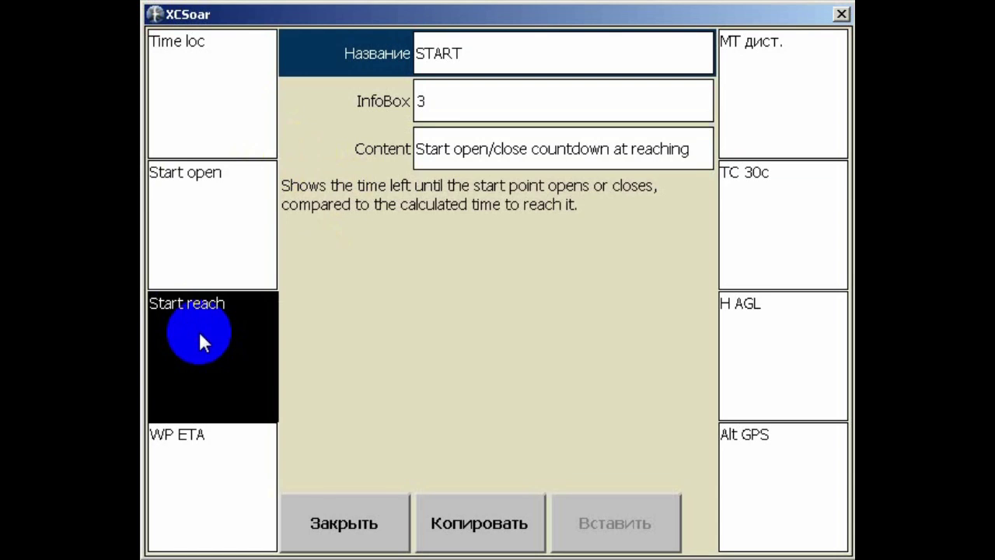
Inspect boxes 4–8: WP ETA, MT дист., TC 30c, H AGL and Alt GPS
{"action": "left_click", "coordinate": [171, 468]}
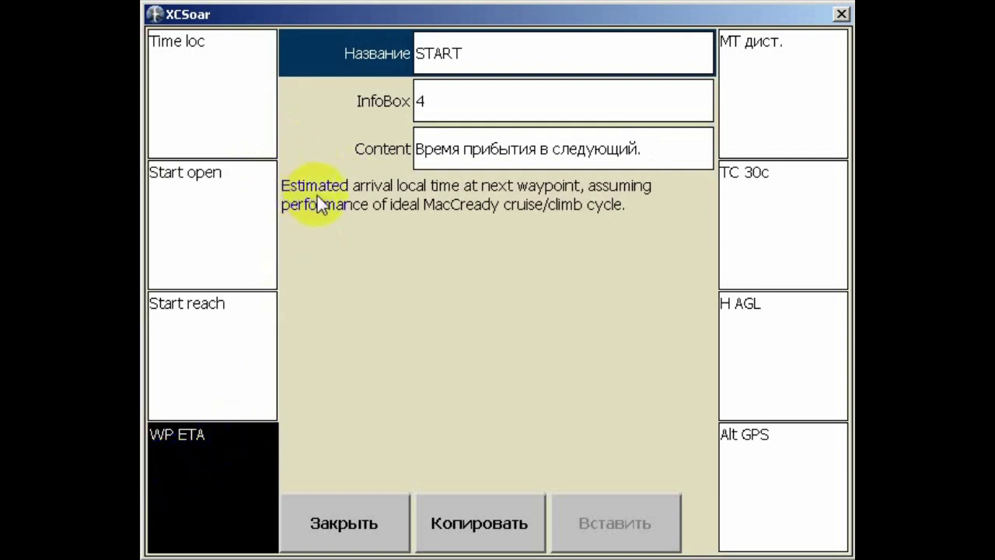
{"action": "left_click", "coordinate": [230, 486]}
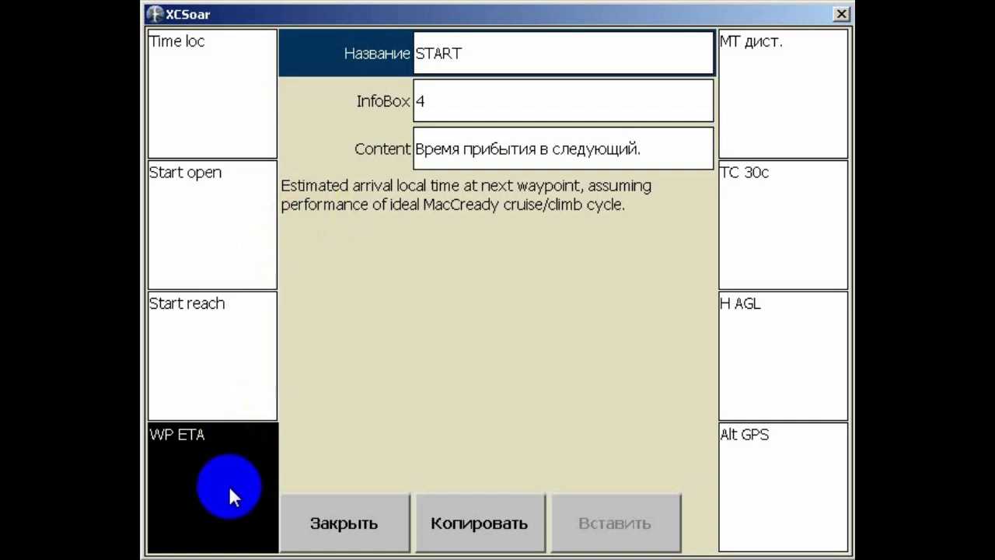
{"action": "left_click", "coordinate": [218, 515]}
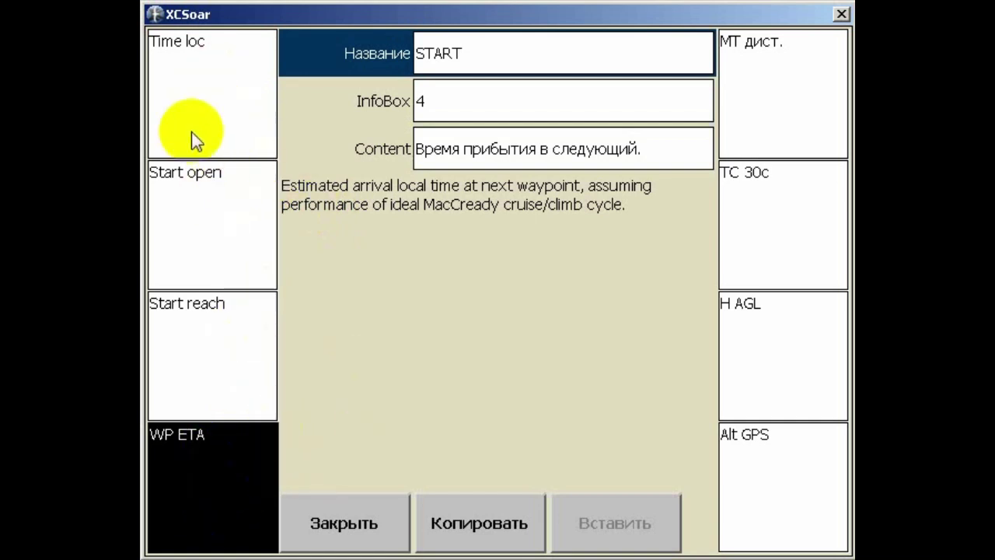
{"action": "left_click", "coordinate": [166, 455]}
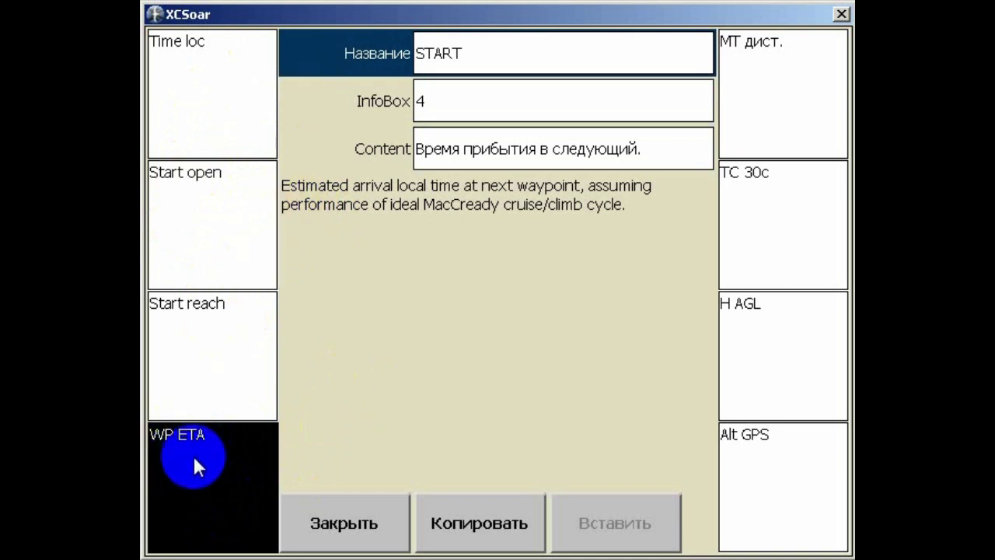
{"action": "left_click", "coordinate": [777, 73]}
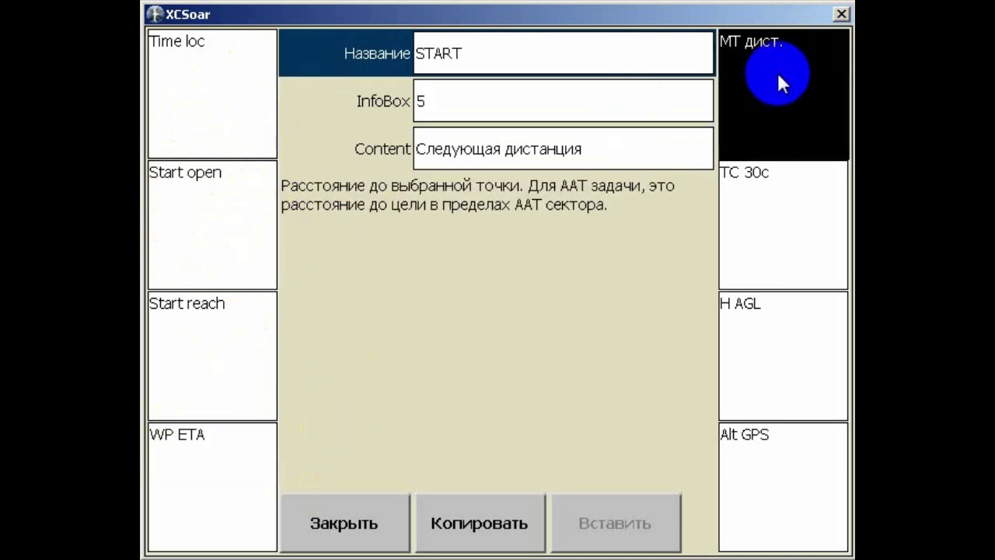
{"action": "left_click", "coordinate": [791, 217]}
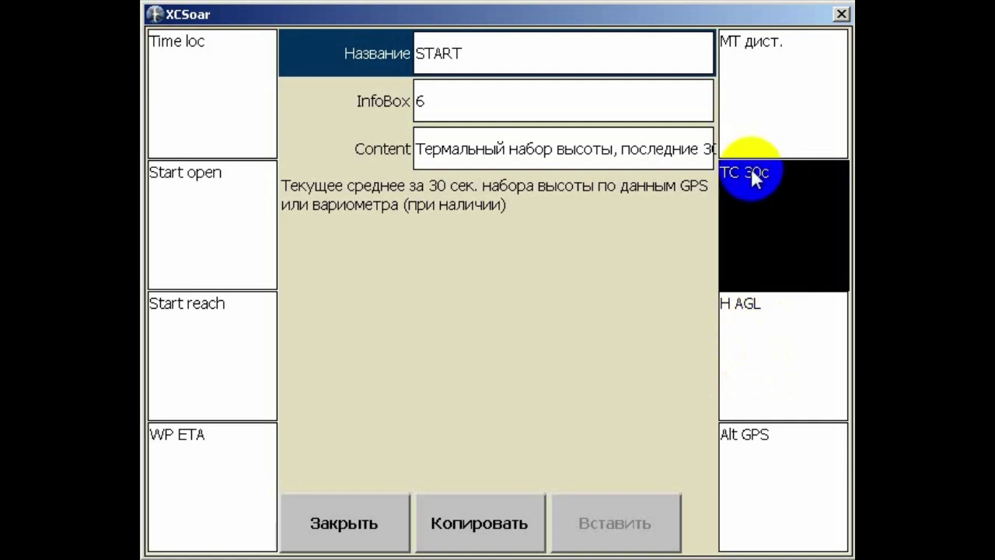
{"action": "left_click", "coordinate": [771, 351]}
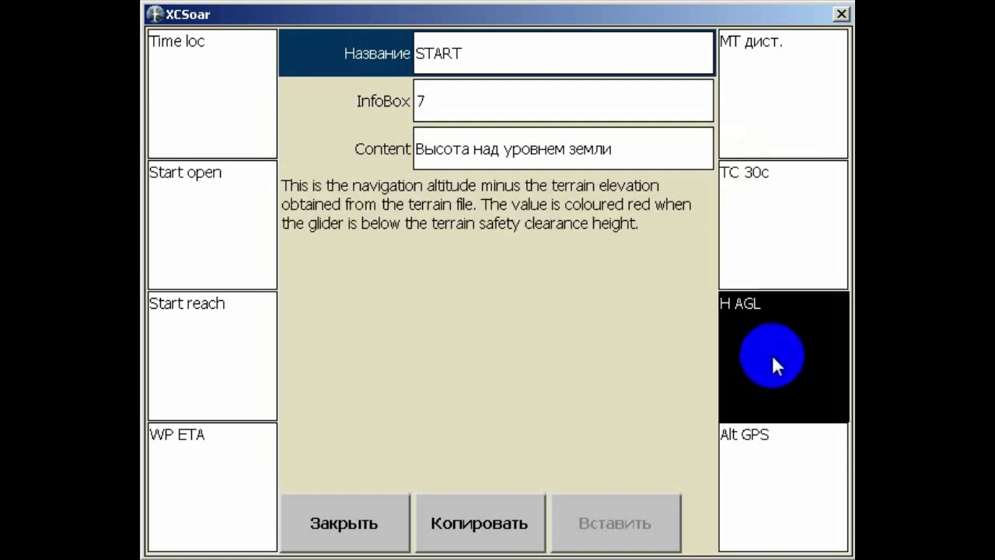
{"action": "left_click", "coordinate": [770, 482]}
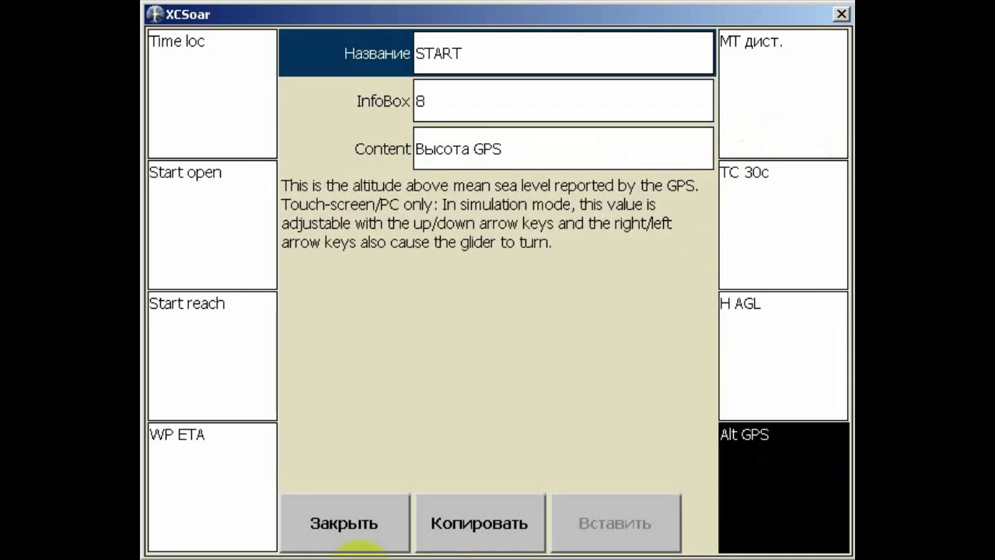
Close the START editor and keep Use final glide mode set to Вкл
{"action": "left_click", "coordinate": [376, 529]}
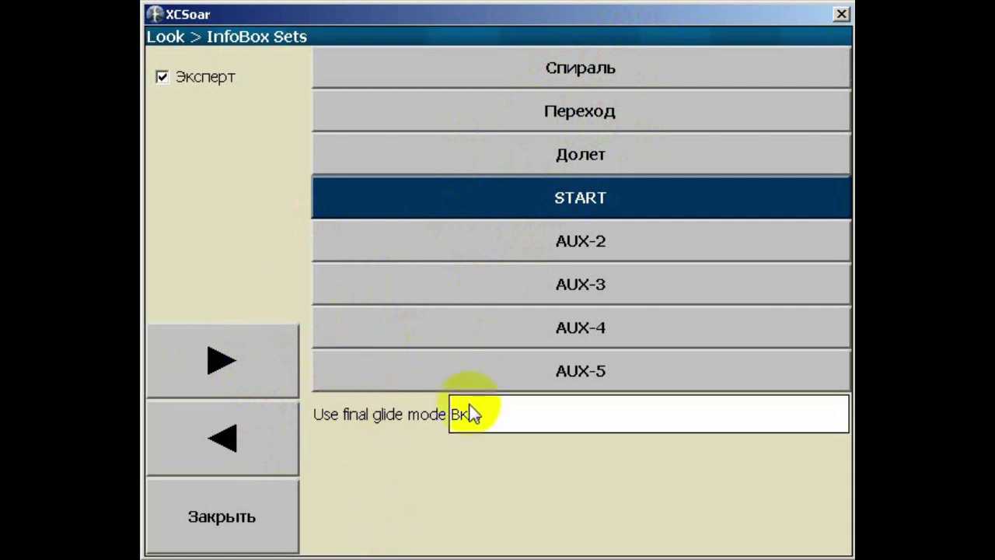
{"action": "left_click", "coordinate": [495, 412]}
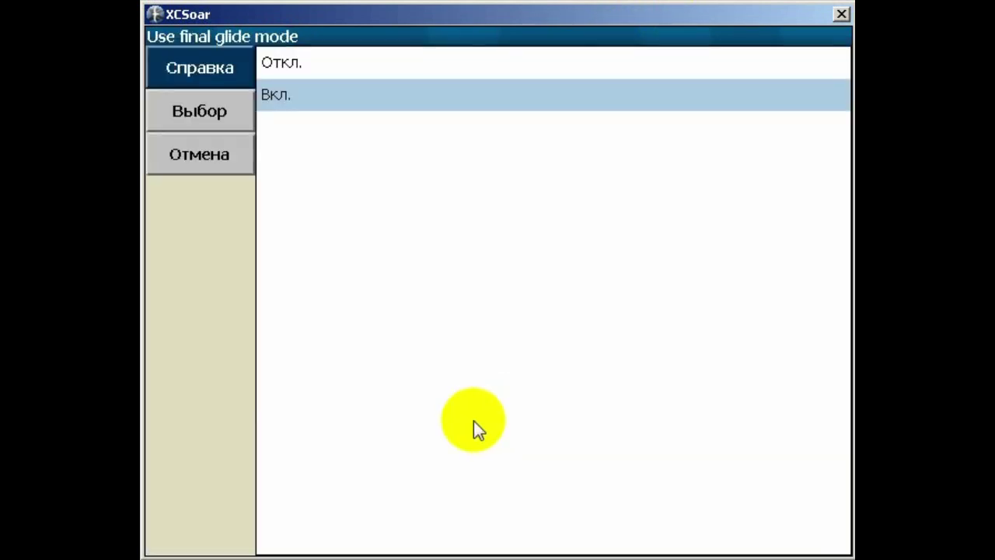
{"action": "left_click", "coordinate": [286, 94]}
{"action": "left_click", "coordinate": [224, 115]}
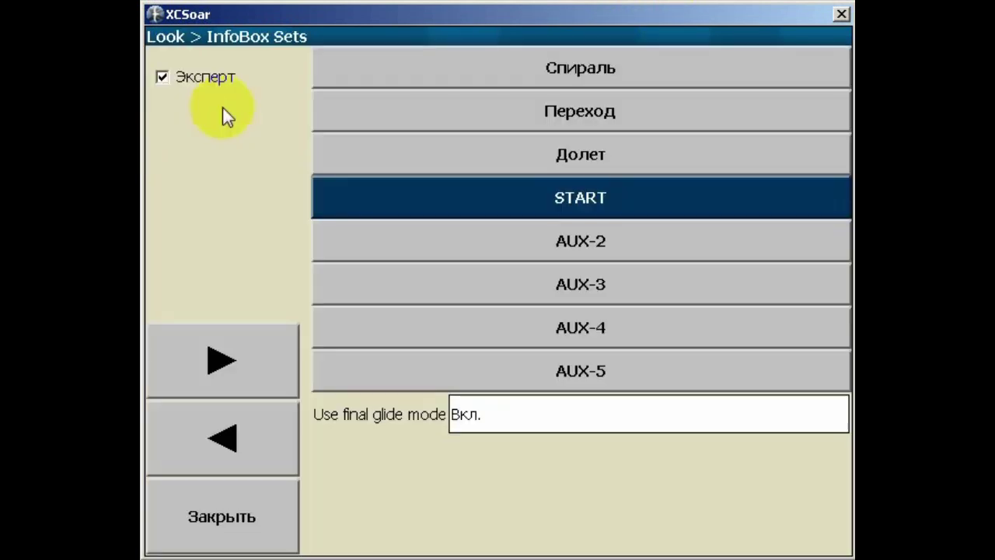
On the Логгер page, set the automatic logger to Вкл. and enter CIVL ID 25000
{"action": "left_click", "coordinate": [239, 363]}
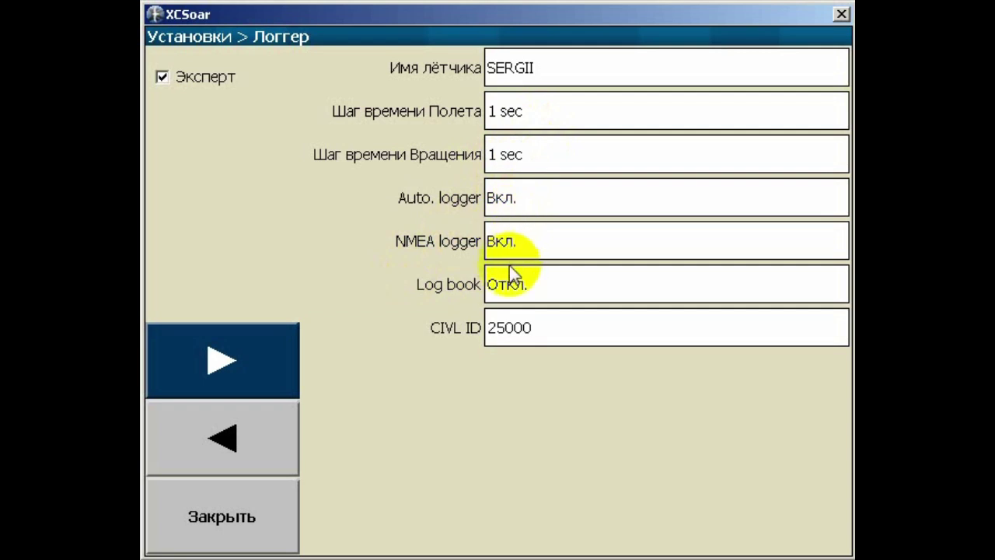
{"action": "left_click", "coordinate": [526, 205]}
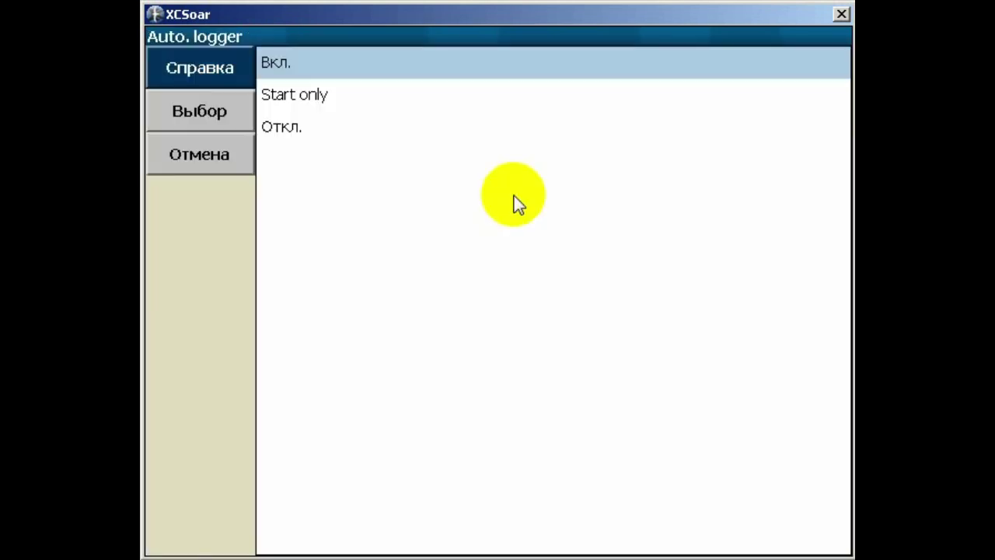
{"action": "left_click", "coordinate": [337, 70]}
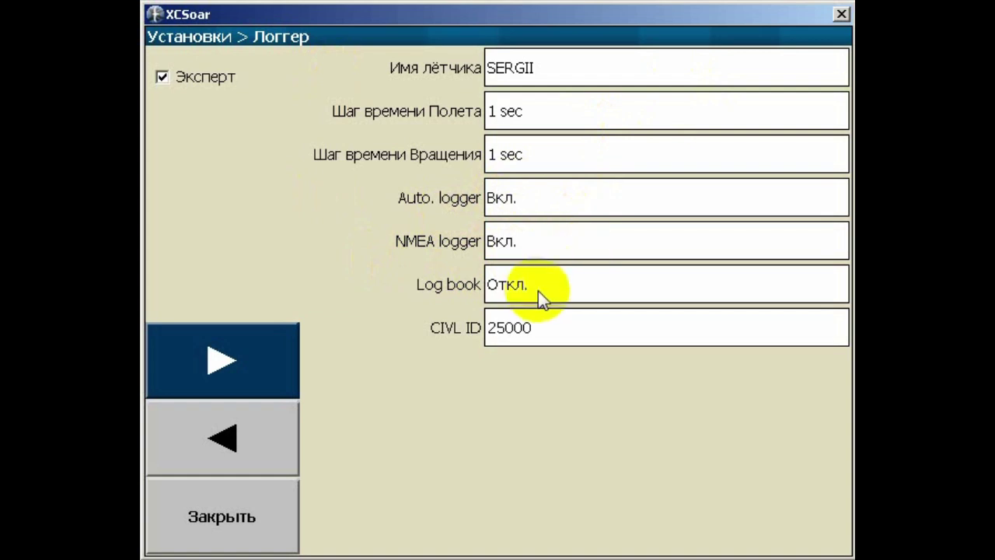
{"action": "left_click", "coordinate": [412, 329]}
{"action": "left_click", "coordinate": [412, 330]}
{"action": "left_click", "coordinate": [257, 505]}
{"action": "left_click", "coordinate": [267, 378]}
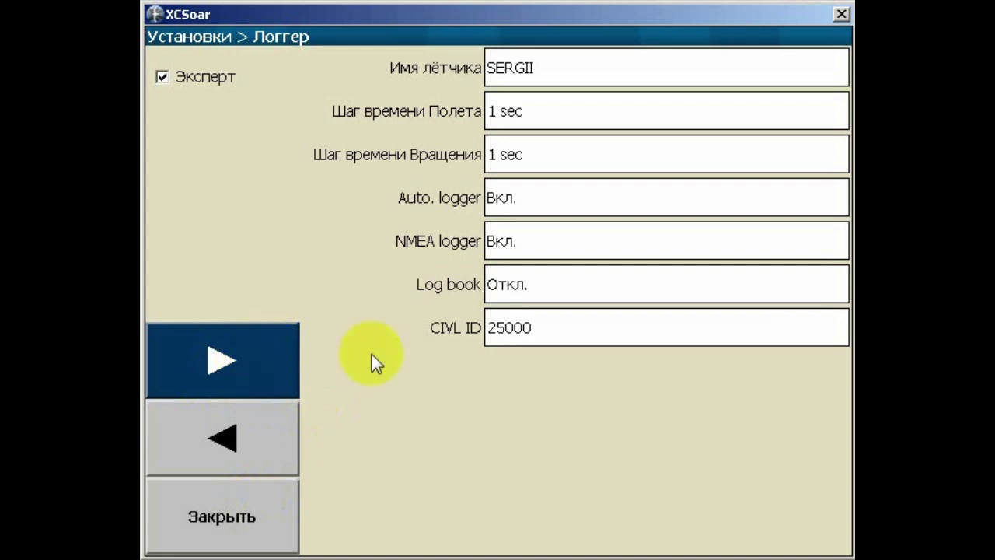
On the Единицы измерения page, keep the latitude/longitude format at DD.dddd
{"action": "left_click", "coordinate": [241, 358]}
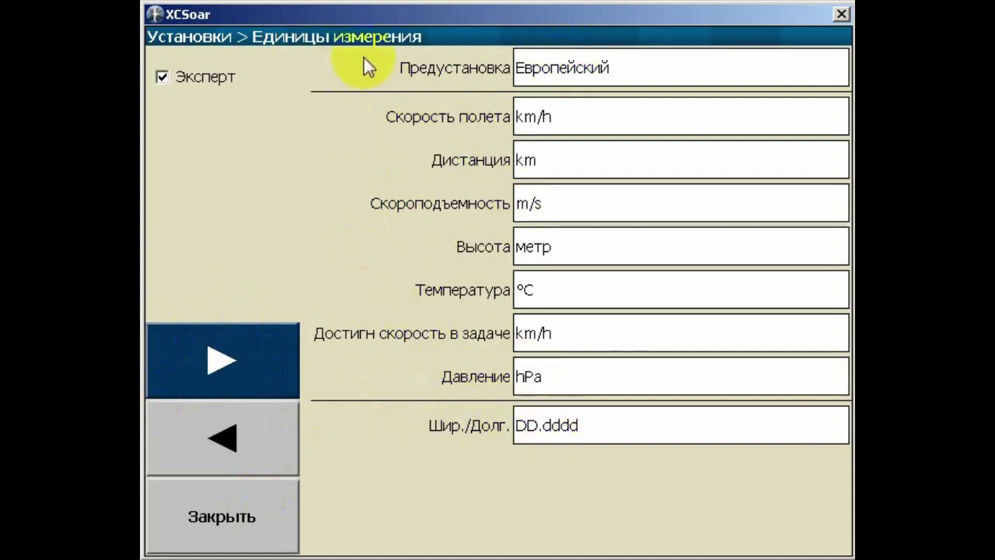
{"action": "left_click", "coordinate": [572, 427]}
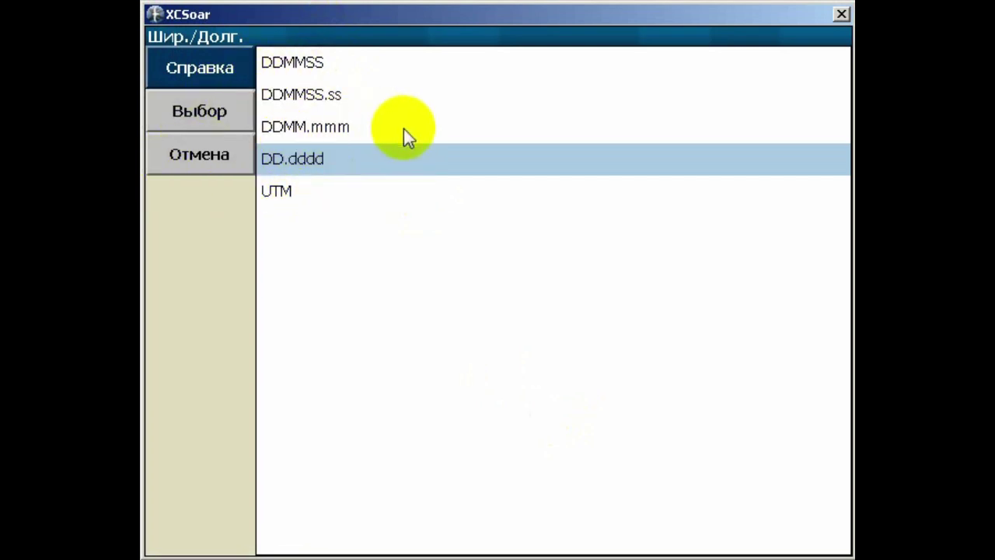
{"action": "left_click", "coordinate": [219, 112]}
{"action": "left_click", "coordinate": [534, 430]}
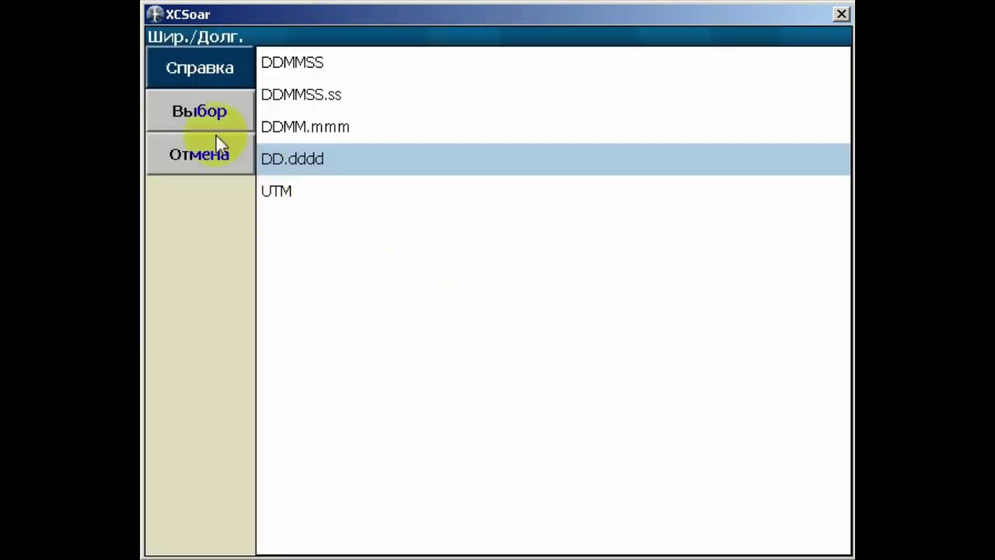
{"action": "left_click", "coordinate": [207, 117]}
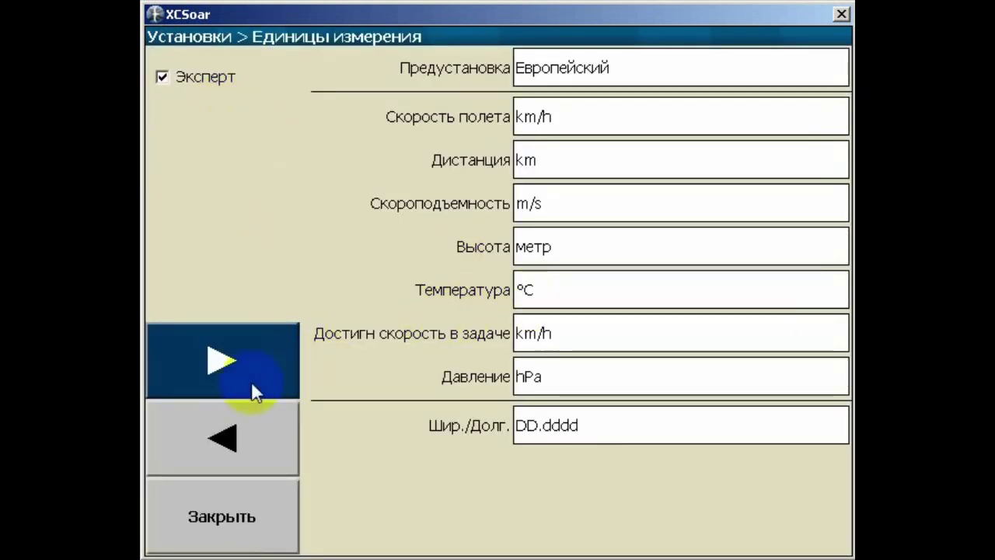
On the Время page, keep Использ. GPS время at Вкл. with the 3 h time zone
{"action": "left_click", "coordinate": [220, 381]}
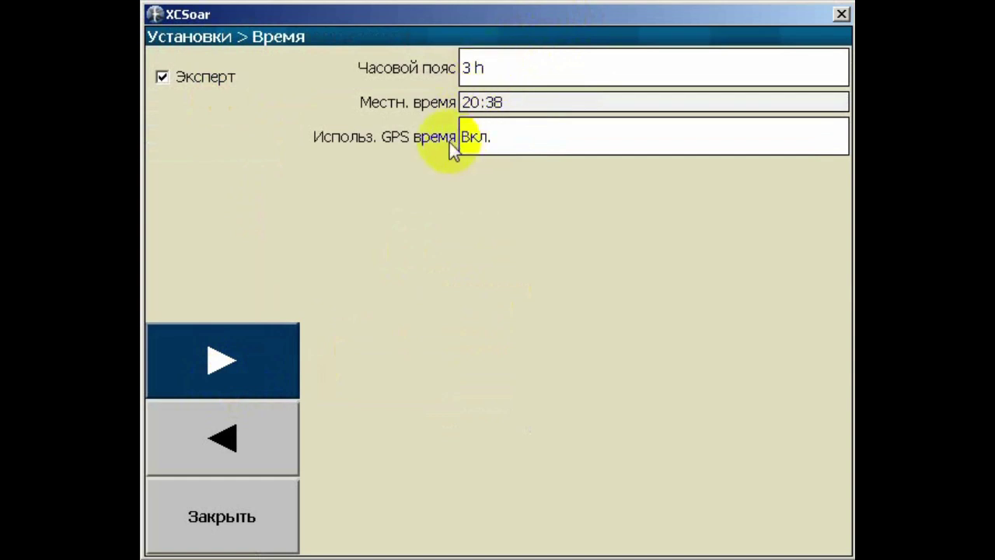
{"action": "left_click", "coordinate": [486, 134]}
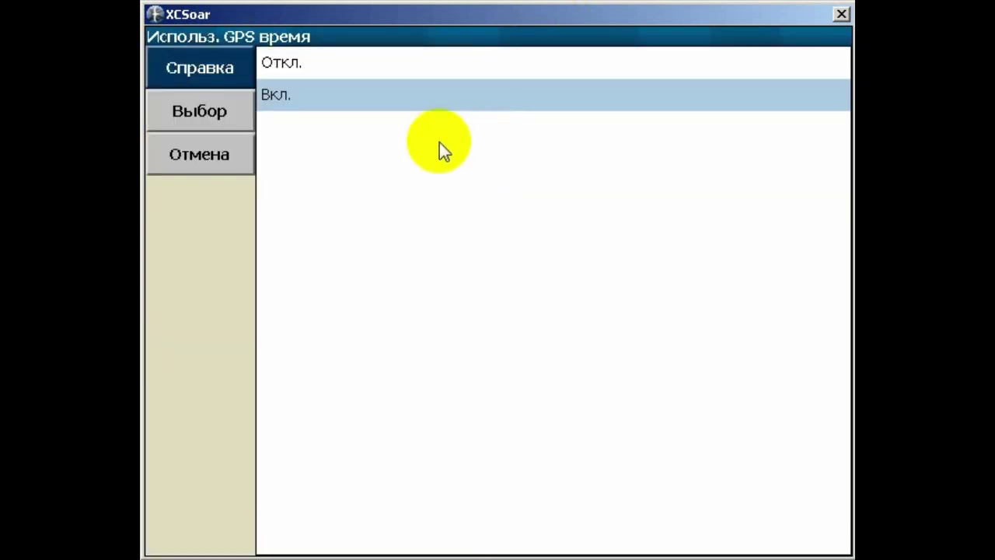
{"action": "left_click", "coordinate": [408, 104]}
{"action": "left_click", "coordinate": [230, 113]}
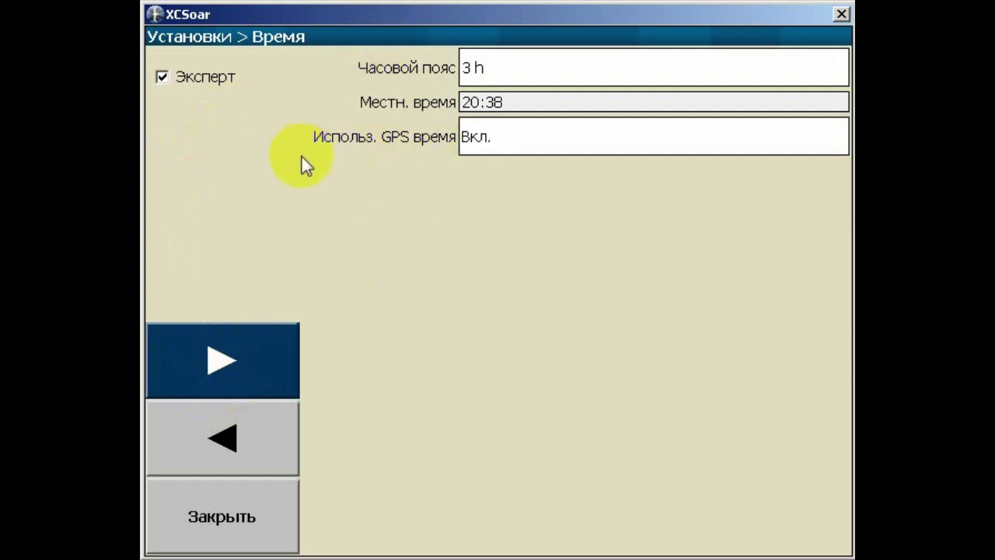
Leave SkyLines and LiveTrack24 at Откл. on the Tracking page and move past it
{"action": "left_click", "coordinate": [244, 349]}
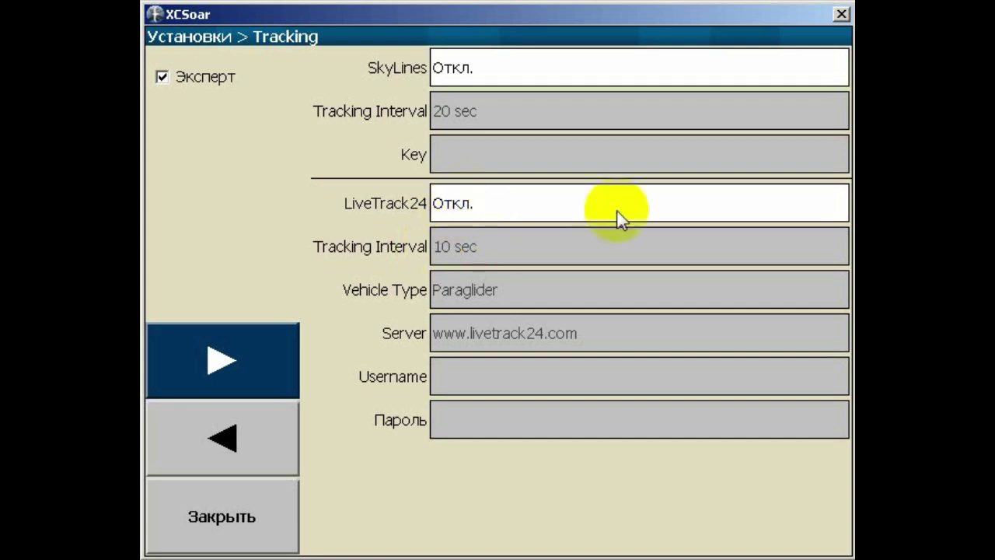
{"action": "left_click", "coordinate": [262, 371]}
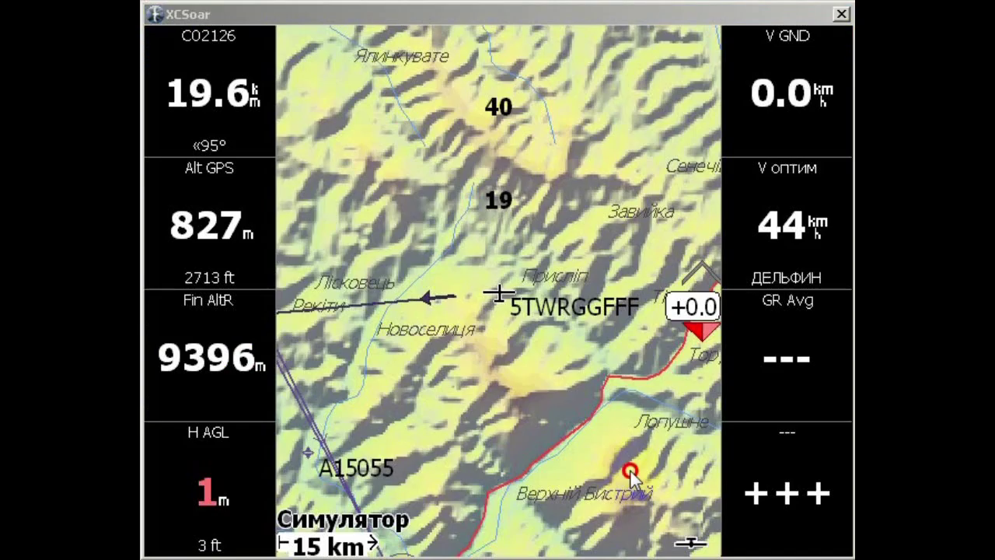
{"action": "left_click", "coordinate": [639, 499]}
{"action": "left_click", "coordinate": [266, 296]}
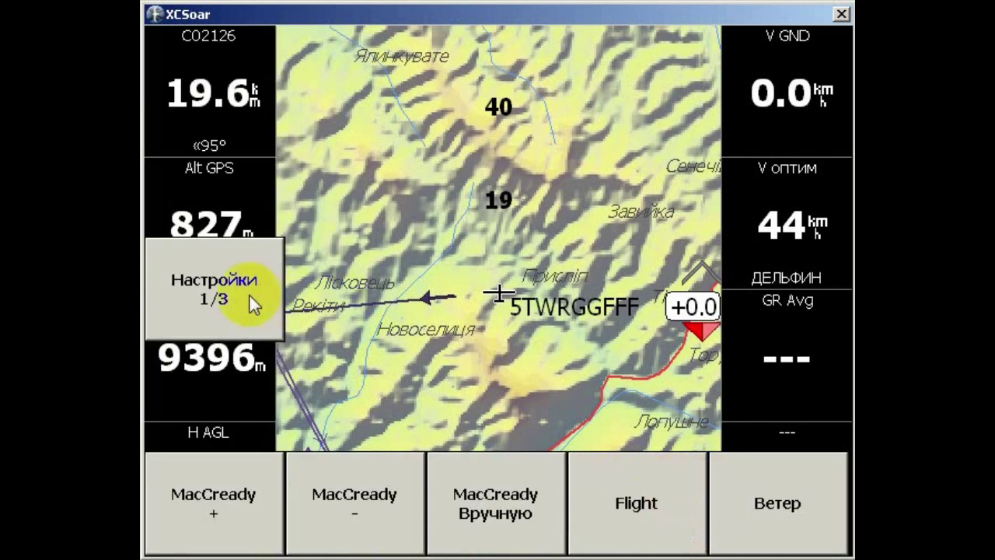
{"action": "left_click", "coordinate": [238, 295]}
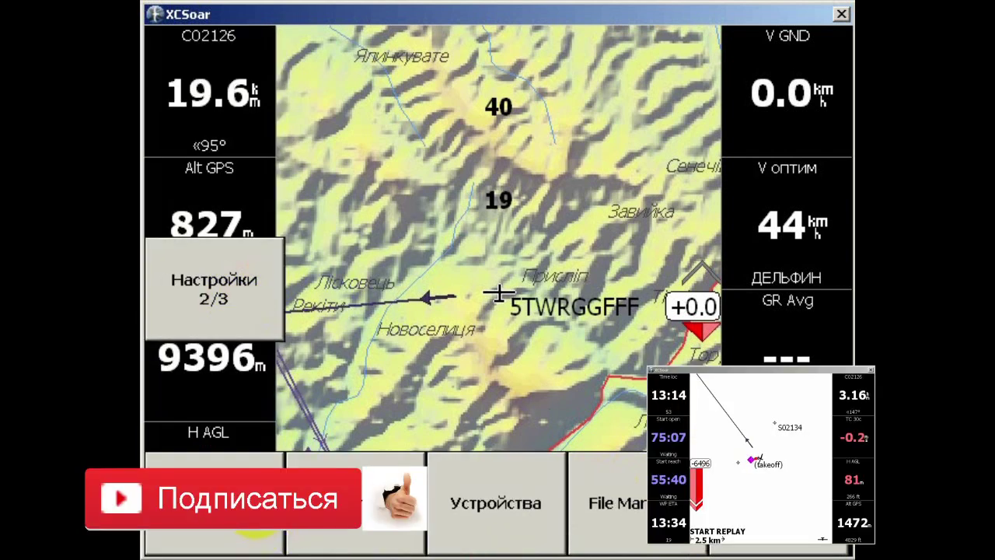
{"action": "left_click", "coordinate": [325, 465]}
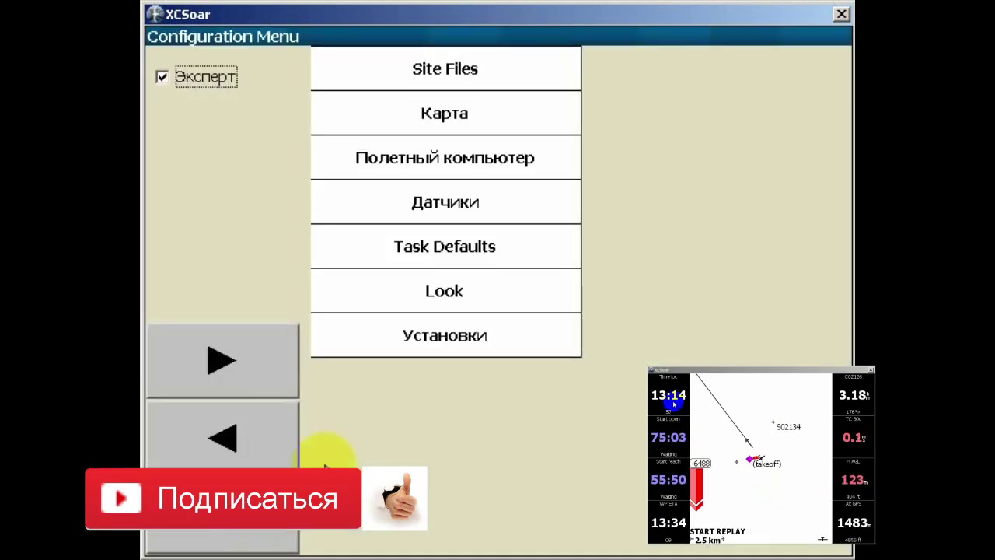
{"action": "left_click", "coordinate": [262, 533]}
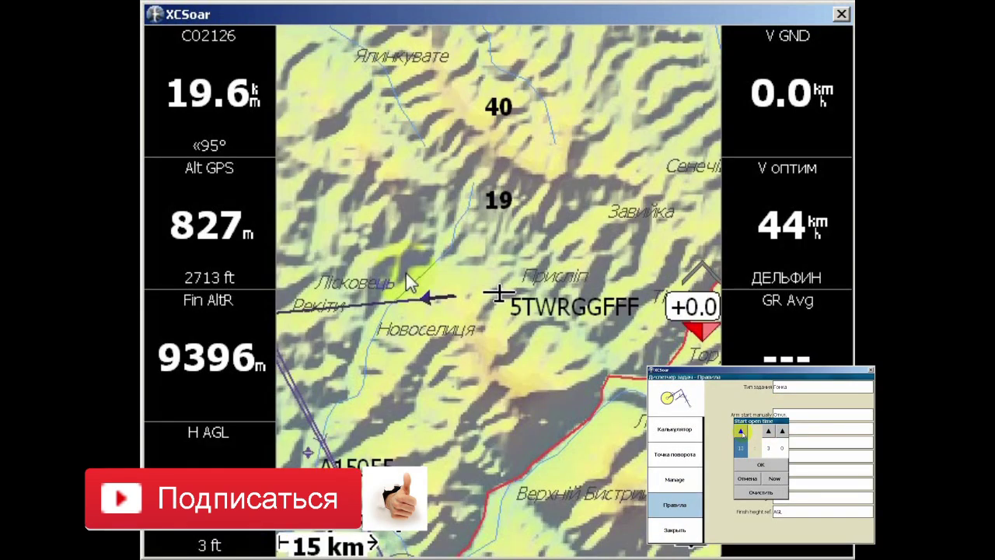